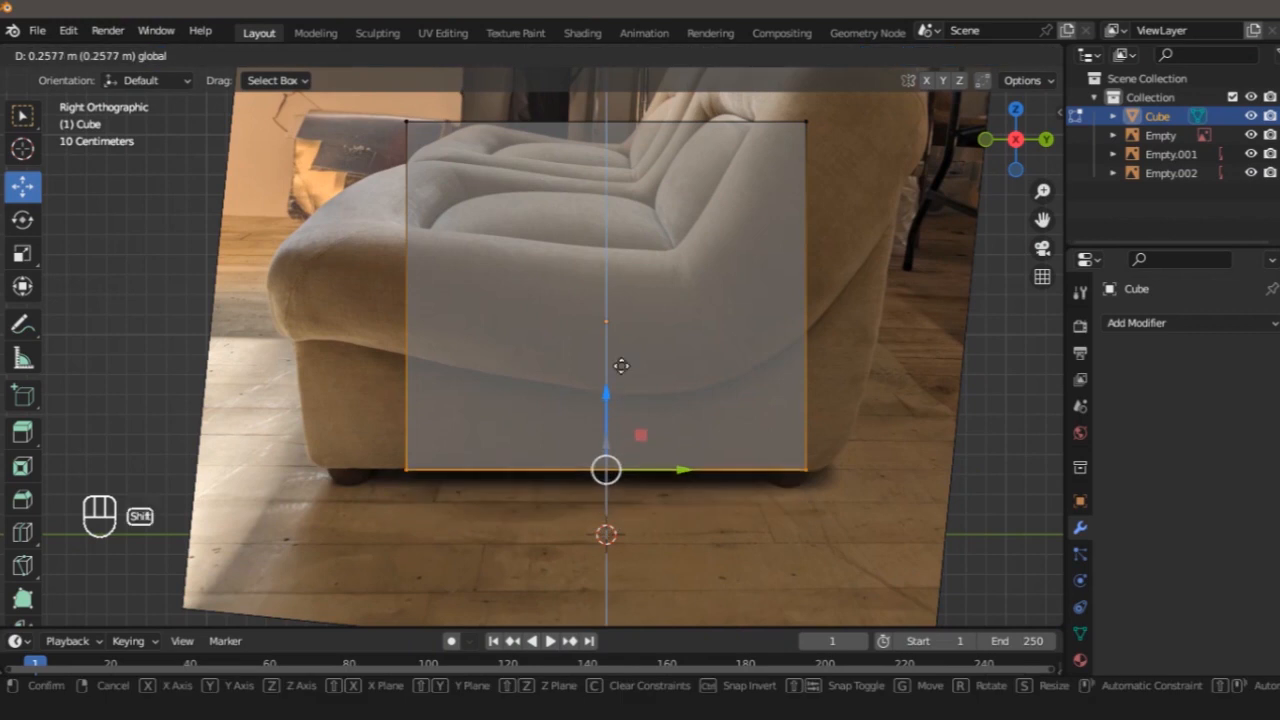
Step: Move the cube's front and back faces outward in side view to match the reference chair's base length
{"action": "left_click_drag", "start_coordinate": [335, 100], "coordinate": [450, 500]}
{"action": "left_click_drag", "start_coordinate": [446, 296], "coordinate": [319, 322]}
{"action": "left_click_drag", "start_coordinate": [750, 100], "coordinate": [890, 500]}
{"action": "left_click_drag", "start_coordinate": [879, 300], "coordinate": [966, 316]}
Step: Lower the cube's top face in side view to the height of the base's rear corner in the reference photo
{"action": "left_click_drag", "start_coordinate": [250, 100], "coordinate": [950, 200]}
{"action": "left_click_drag", "start_coordinate": [598, 96], "coordinate": [618, 147]}
{"action": "scroll", "coordinate": [660, 400], "scroll_direction": "down", "scroll_amount": 6}
{"action": "middle_click_drag", "start_coordinate": [618, 147], "coordinate": [709, 206]}
{"action": "key", "text": "KP_3"}
{"action": "scroll", "coordinate": [508, 279], "scroll_direction": "up", "scroll_amount": 5}
{"action": "middle_click_drag", "start_coordinate": [508, 279], "coordinate": [783, 431], "text": "shift"}
{"action": "scroll", "coordinate": [783, 431], "scroll_direction": "down", "scroll_amount": 2}
{"action": "left_click_drag", "start_coordinate": [443, 136], "coordinate": [443, 116]}
Step: Lower the front top vertices to the underside of the seat cushion's front edge
{"action": "left_click_drag", "start_coordinate": [95, 165], "coordinate": [260, 267]}
{"action": "left_click_drag", "start_coordinate": [190, 184], "coordinate": [163, 366]}
{"action": "right_click", "coordinate": [172, 364]}
Step: Add three evenly spaced vertical loop cuts along the length of the block
{"action": "key", "text": "ctrl+r"}
{"action": "left_click", "coordinate": [341, 408]}
{"action": "key", "text": "Escape"}
{"action": "left_click", "coordinate": [304, 436]}
{"action": "left_click", "coordinate": [304, 436]}
Step: Lower the top vertices of the new loops onto the curved underside of the seat cushion
{"action": "left_click", "coordinate": [127, 412]}
{"action": "left_click_drag", "start_coordinate": [257, 390], "coordinate": [290, 366]}
{"action": "left_click", "coordinate": [441, 309]}
{"action": "left_click_drag", "start_coordinate": [443, 254], "coordinate": [443, 400]}
{"action": "left_click", "coordinate": [591, 262]}
{"action": "left_click_drag", "start_coordinate": [601, 205], "coordinate": [600, 366]}
Step: Add a vertical loop cut in the rear section and move its top vertices onto the backrest curve
{"action": "key", "text": "ctrl+r"}
{"action": "left_click", "coordinate": [652, 356]}
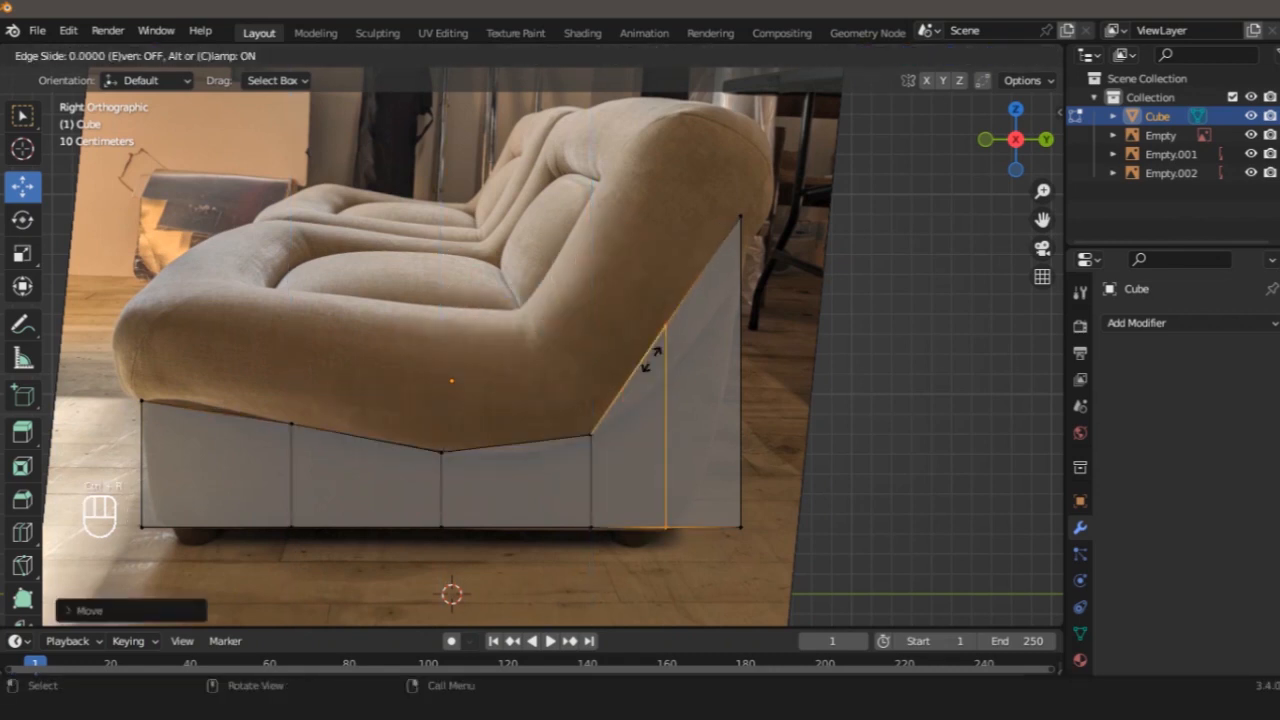
{"action": "left_click_drag", "start_coordinate": [668, 279], "coordinate": [695, 329]}
{"action": "left_click_drag", "start_coordinate": [700, 339], "coordinate": [715, 325]}
Step: Add vertical loop cuts in the front section and just behind the middle, fitting their top vertices to the cushion's underside
{"action": "key", "text": "ctrl+r"}
{"action": "left_click", "coordinate": [214, 410]}
{"action": "left_click", "coordinate": [211, 410]}
{"action": "left_click_drag", "start_coordinate": [214, 395], "coordinate": [214, 394]}
{"action": "key", "text": "ctrl+z"}
{"action": "left_click_drag", "start_coordinate": [266, 353], "coordinate": [189, 435]}
{"action": "left_click_drag", "start_coordinate": [220, 359], "coordinate": [220, 353]}
{"action": "left_click_drag", "start_coordinate": [496, 407], "coordinate": [496, 372]}
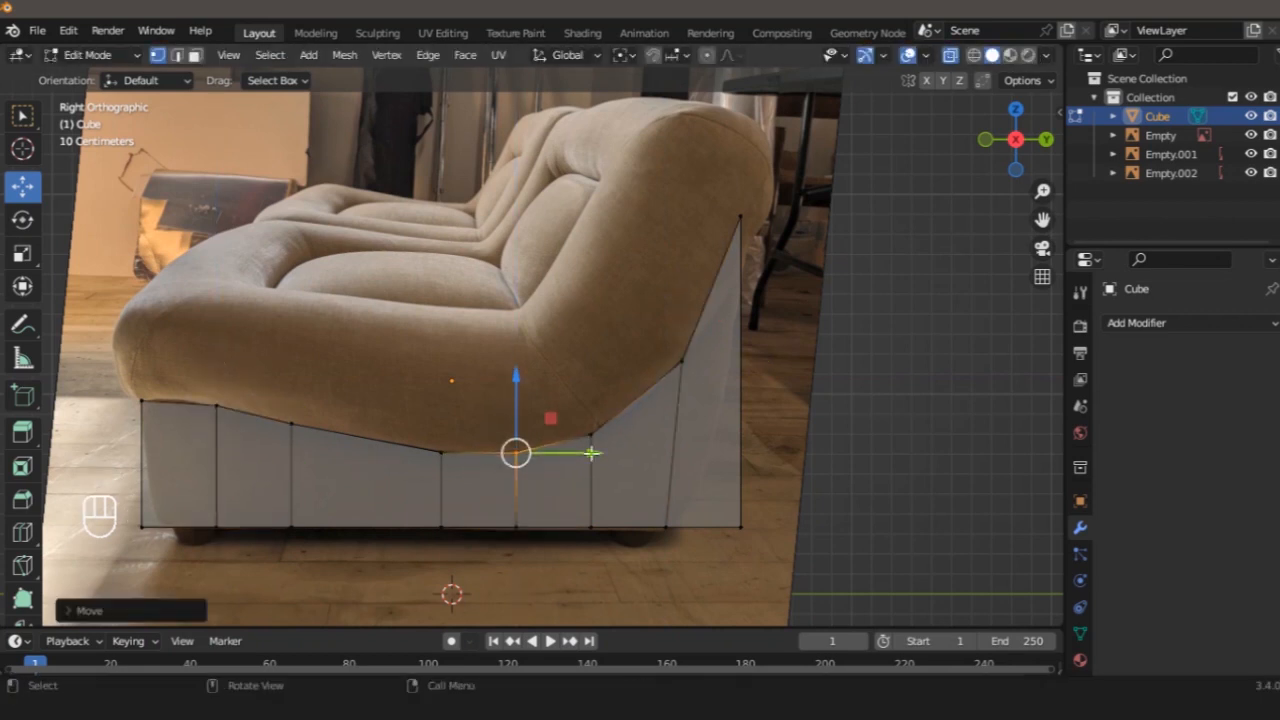
Step: Turn off X-ray, leave mesh editing and save the file
{"action": "key", "text": "alt+z"}
{"action": "key", "text": "Tab"}
{"action": "key", "text": "ctrl+s"}
Step: Widen the block in front view by moving the vertices of one side outward along X
{"action": "middle_click_drag", "start_coordinate": [430, 404], "coordinate": [585, 477]}
{"action": "scroll", "coordinate": [585, 477], "scroll_direction": "down", "scroll_amount": 5}
{"action": "key", "text": "KP_1"}
{"action": "key", "text": "Tab"}
{"action": "key", "text": "alt+z"}
{"action": "left_click_drag", "start_coordinate": [262, 270], "coordinate": [338, 448]}
{"action": "key", "text": "alt+z"}
{"action": "left_click_drag", "start_coordinate": [368, 360], "coordinate": [340, 361]}
{"action": "scroll", "coordinate": [362, 380], "scroll_direction": "down", "scroll_amount": 1}
{"action": "key", "text": "Tab"}
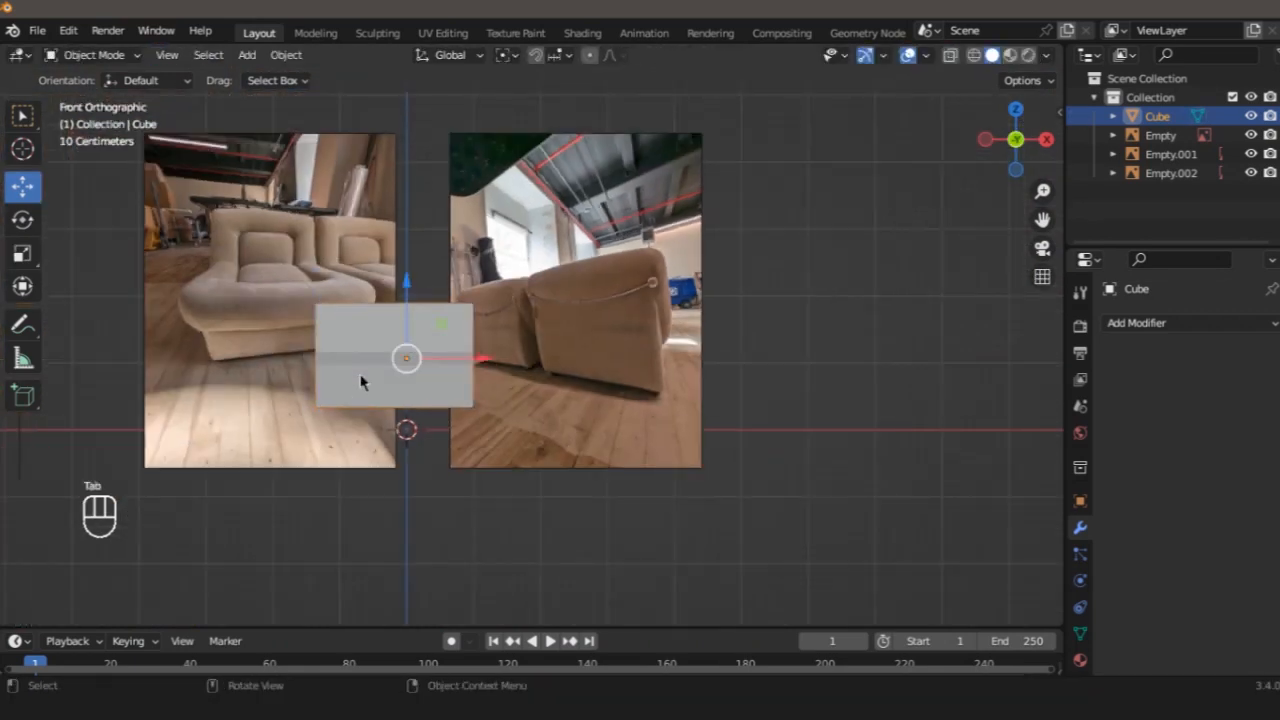
Step: Set the block's origin to its geometry and reposition the block
{"action": "scroll", "coordinate": [362, 380], "scroll_direction": "up", "scroll_amount": 2}
{"action": "right_click", "coordinate": [363, 378]}
{"action": "mouse_move", "coordinate": [388, 396]}
{"action": "left_click", "coordinate": [449, 418]}
{"action": "key", "text": "g"}
{"action": "left_click", "coordinate": [460, 371]}
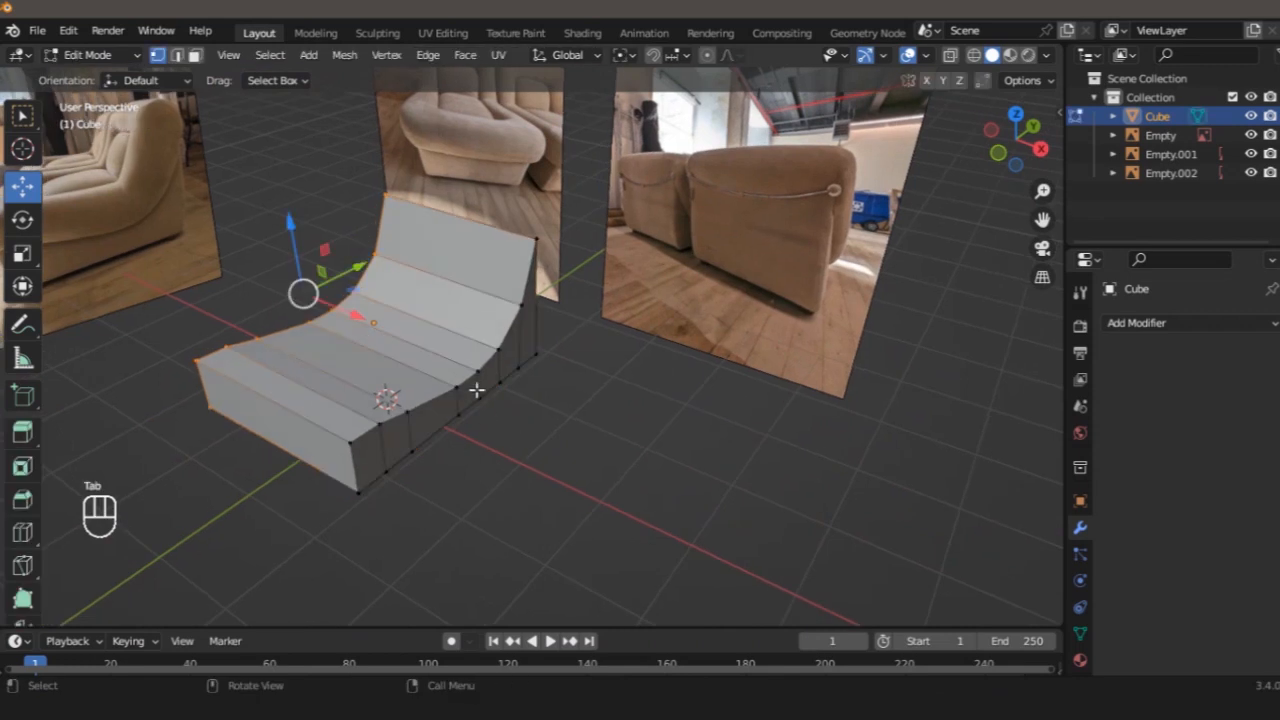
Step: Adjust the block's width by moving the selected side's vertices along X, checking it from above
{"action": "key", "text": "g"}
{"action": "key", "text": "x"}
{"action": "left_click_drag", "start_coordinate": [300, 297], "coordinate": [296, 295]}
{"action": "middle_click_drag", "start_coordinate": [310, 305], "coordinate": [491, 394]}
{"action": "middle_click_drag", "start_coordinate": [236, 534], "coordinate": [428, 334], "text": "shift"}
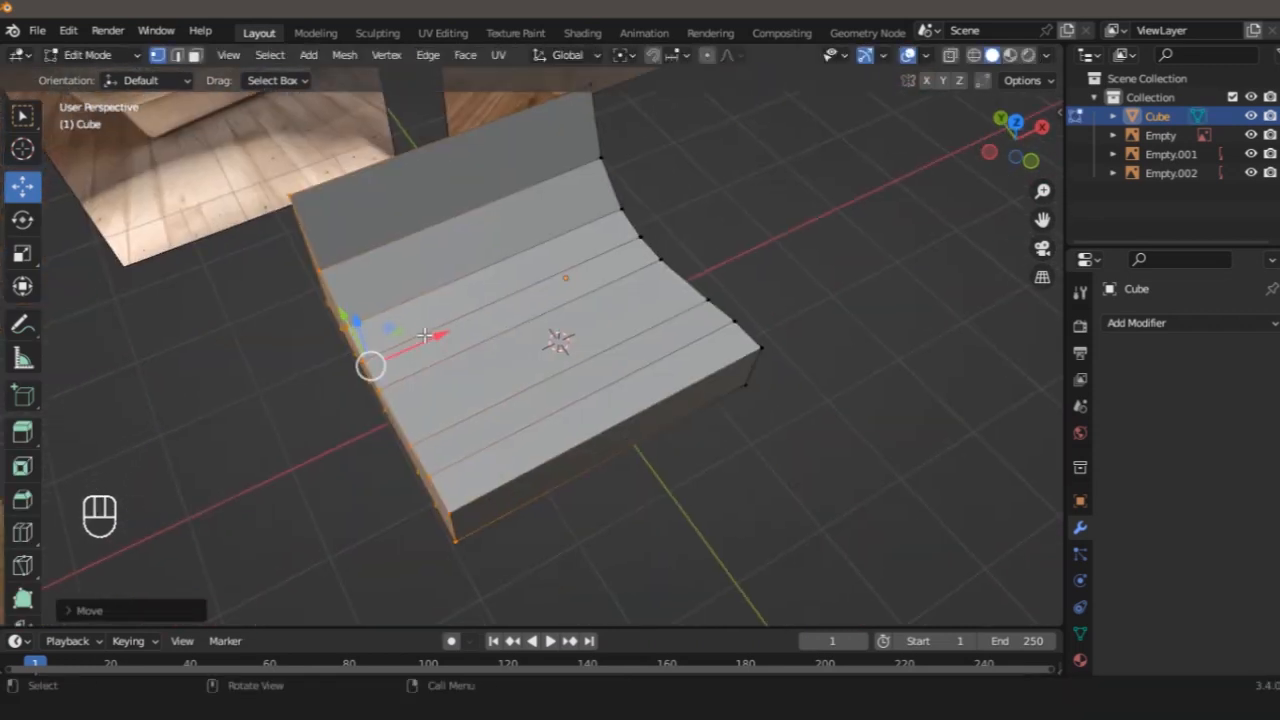
{"action": "key", "text": "KP_7"}
{"action": "left_click_drag", "start_coordinate": [438, 349], "coordinate": [429, 349]}
Step: Reset the block's origin to its geometry, shift the block along X and save the file
{"action": "key", "text": "Tab"}
{"action": "right_click", "coordinate": [482, 351]}
{"action": "mouse_move", "coordinate": [501, 360]}
{"action": "left_click", "coordinate": [590, 370]}
{"action": "left_click_drag", "start_coordinate": [600, 351], "coordinate": [650, 351]}
{"action": "middle_click_drag", "start_coordinate": [780, 396], "coordinate": [706, 294]}
{"action": "key", "text": "ctrl+s"}
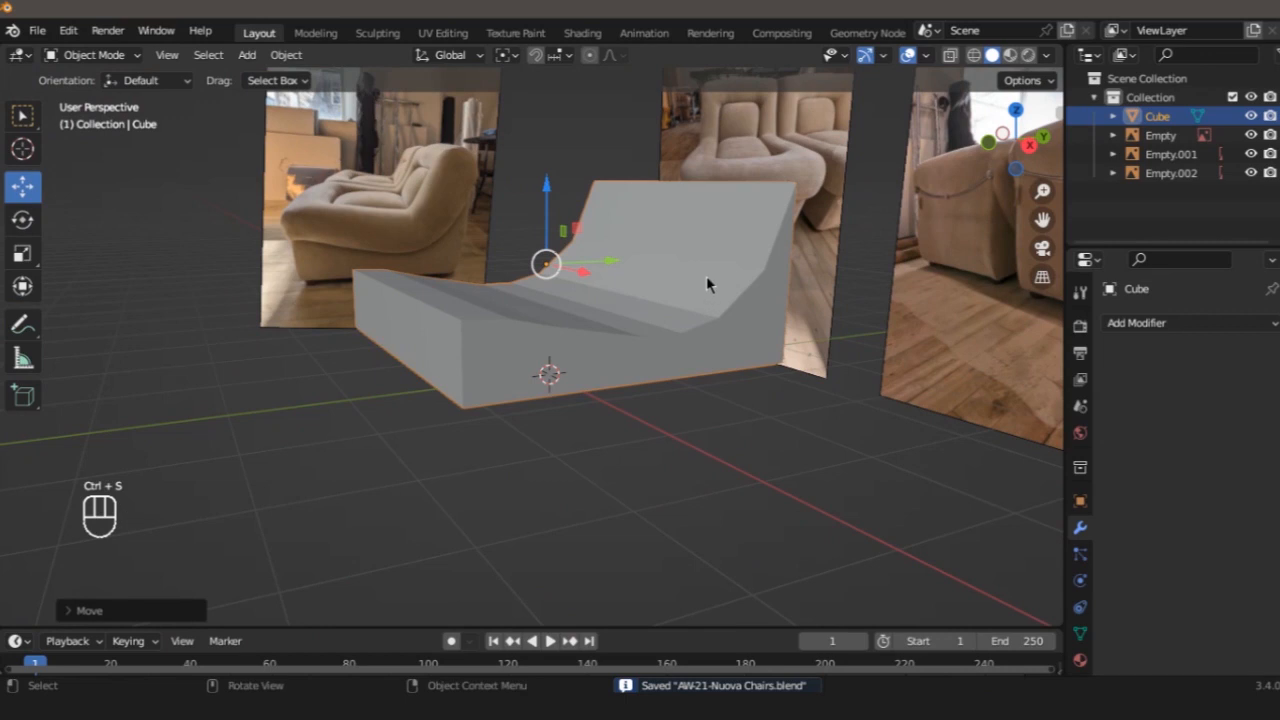
Step: Add a Subdivision Surface modifier to the block and set its viewport levels to 4
{"action": "middle_click_drag", "start_coordinate": [666, 343], "coordinate": [620, 410]}
{"action": "left_click", "coordinate": [1150, 322]}
{"action": "scroll", "coordinate": [965, 627], "scroll_direction": "down", "scroll_amount": 3}
{"action": "left_click", "coordinate": [900, 585]}
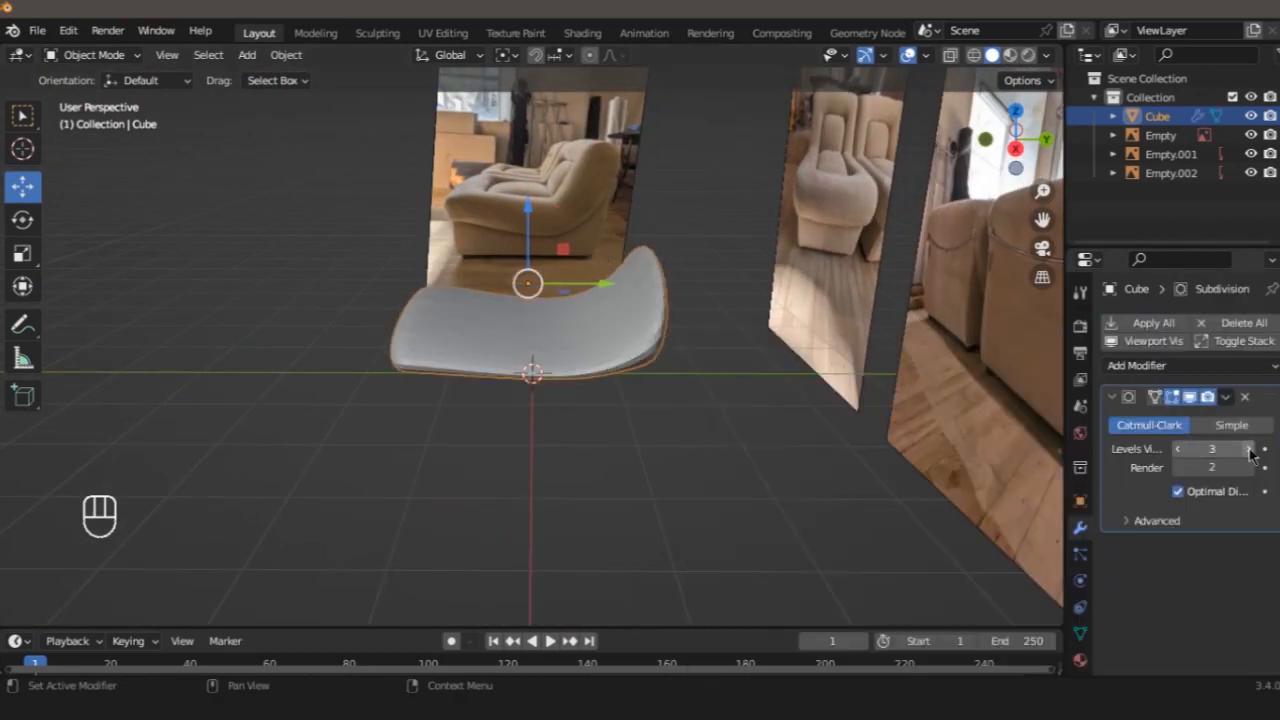
{"action": "left_click", "coordinate": [1248, 449]}
Step: Add two loop cuts running front to back across the block's width
{"action": "key", "text": "Tab"}
{"action": "middle_click_drag", "start_coordinate": [466, 403], "coordinate": [695, 423]}
{"action": "left_click", "coordinate": [596, 301]}
{"action": "key", "text": "Escape"}
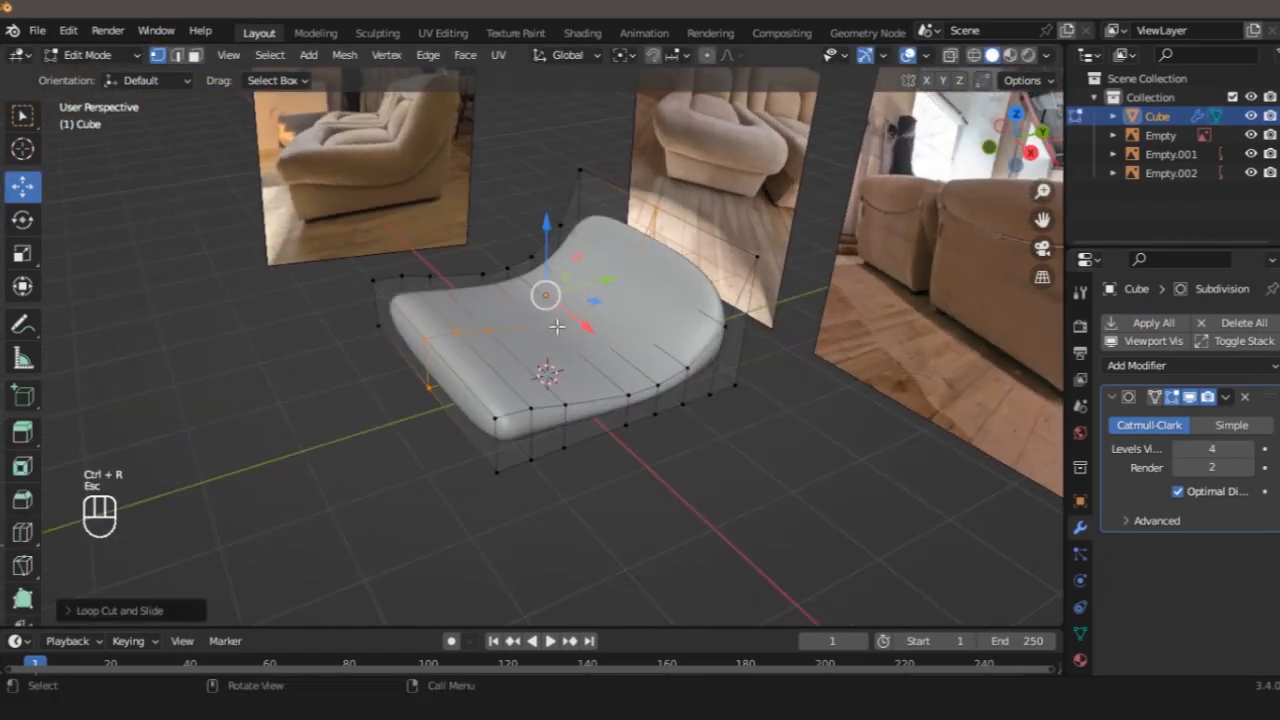
{"action": "left_click", "coordinate": [95, 610]}
{"action": "left_click", "coordinate": [22, 253]}
Step: Scale the two loops apart along X toward the side edges to tighten them, and save the file
{"action": "key", "text": "KP_5"}
{"action": "key", "text": "KP_1"}
{"action": "left_click_drag", "start_coordinate": [648, 262], "coordinate": [685, 266]}
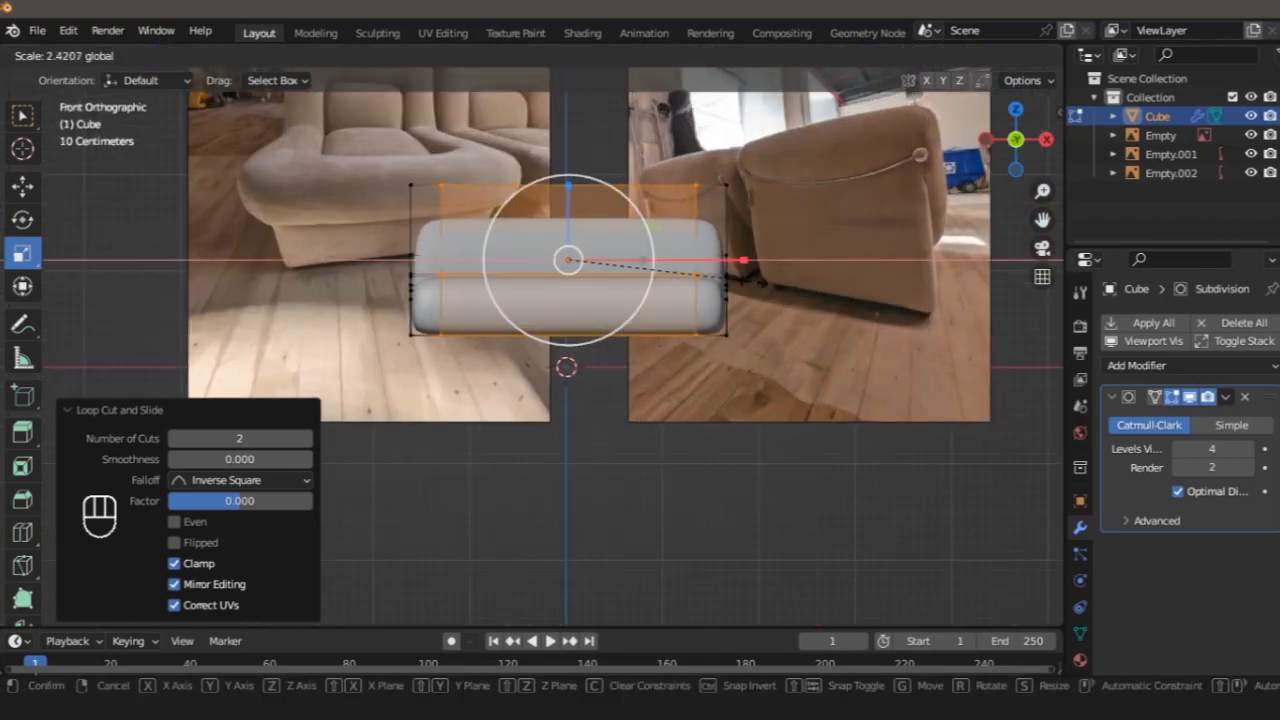
{"action": "left_click_drag", "start_coordinate": [787, 284], "coordinate": [787, 284]}
{"action": "middle_click_drag", "start_coordinate": [780, 340], "coordinate": [745, 437]}
{"action": "left_click_drag", "start_coordinate": [635, 280], "coordinate": [572, 288]}
{"action": "key", "text": "Tab"}
{"action": "middle_click_drag", "start_coordinate": [775, 455], "coordinate": [620, 429]}
{"action": "key", "text": "ctrl+s"}
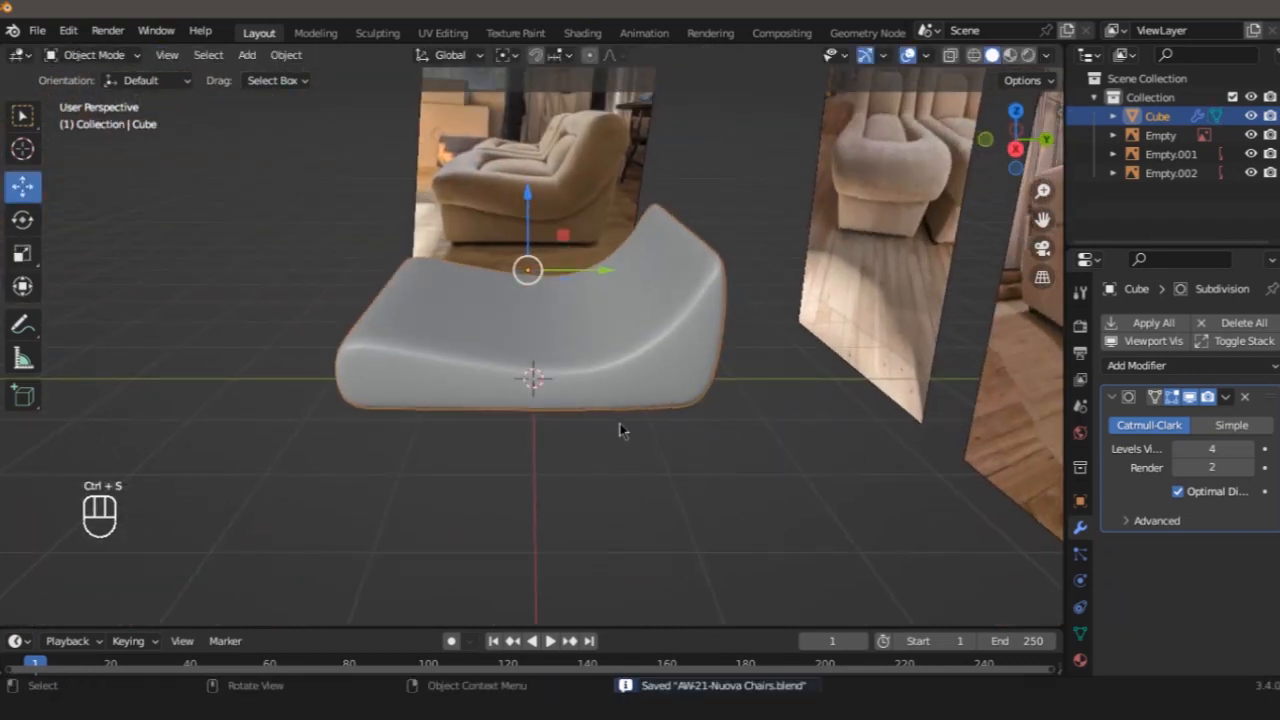
Step: Move the bottom vertices down about 0.028 m along Z in side view to match the base's lower edge
{"action": "key", "text": "KP_1"}
{"action": "key", "text": "KP_3"}
{"action": "key", "text": "alt+z"}
{"action": "key", "text": "Tab"}
{"action": "scroll", "coordinate": [520, 366], "scroll_direction": "up", "scroll_amount": 4}
{"action": "key", "text": "1"}
{"action": "key", "text": "alt+z"}
{"action": "key", "text": "alt+z"}
{"action": "left_click_drag", "start_coordinate": [960, 446], "coordinate": [198, 303]}
{"action": "left_click", "coordinate": [22, 187]}
{"action": "left_click_drag", "start_coordinate": [526, 246], "coordinate": [526, 251]}
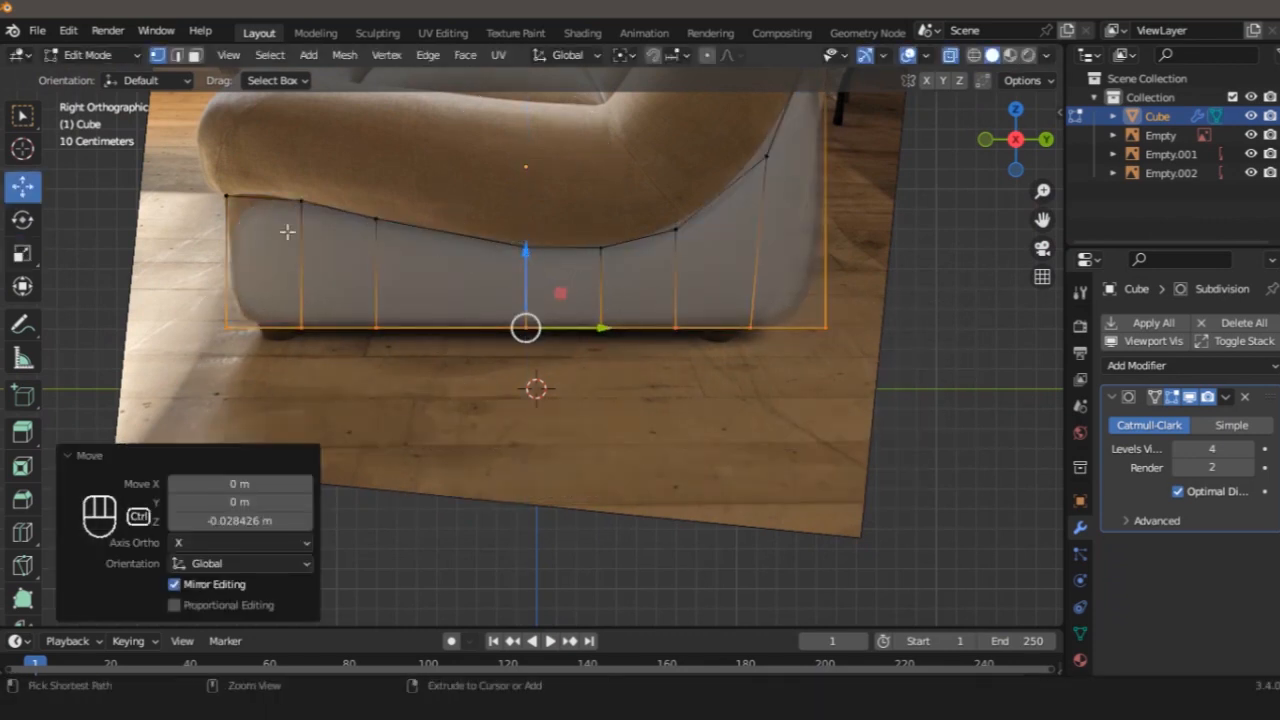
Step: Add two horizontal loop cuts around the base and undo the trial Z scaling of them
{"action": "key", "text": "ctrl+r"}
{"action": "scroll", "coordinate": [288, 235], "scroll_direction": "up", "scroll_amount": 1}
{"action": "left_click", "coordinate": [290, 240]}
{"action": "key", "text": "Escape"}
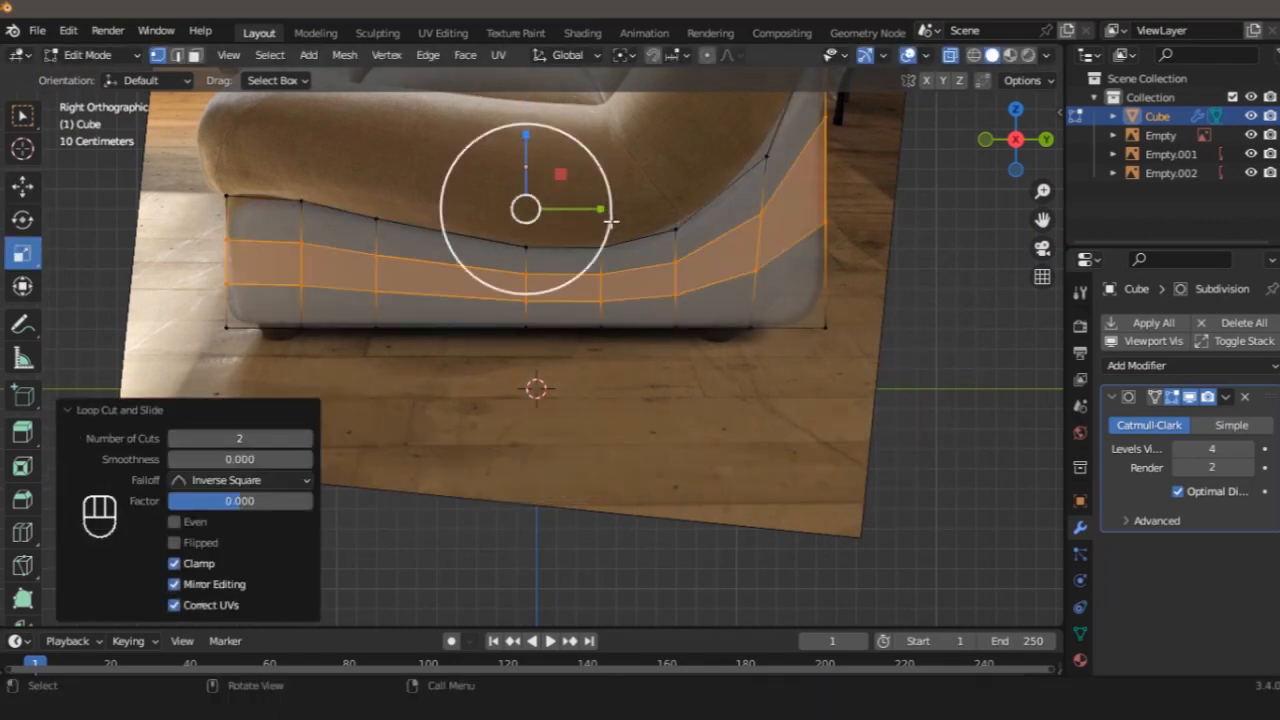
{"action": "left_click_drag", "start_coordinate": [522, 115], "coordinate": [522, 131]}
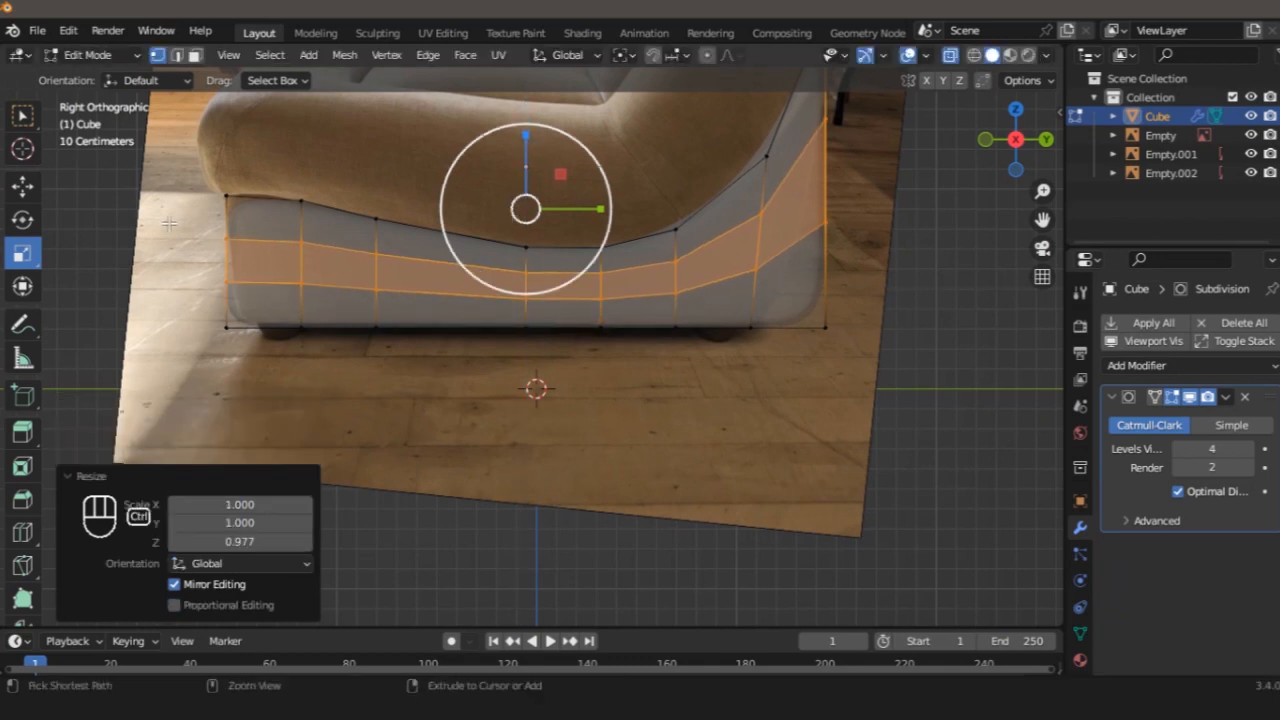
{"action": "key", "text": "ctrl+z"}
Step: Move the lower horizontal loop toward the bottom edge and the upper one up about 0.009 m
{"action": "left_click", "coordinate": [22, 187]}
{"action": "left_click", "coordinate": [957, 307]}
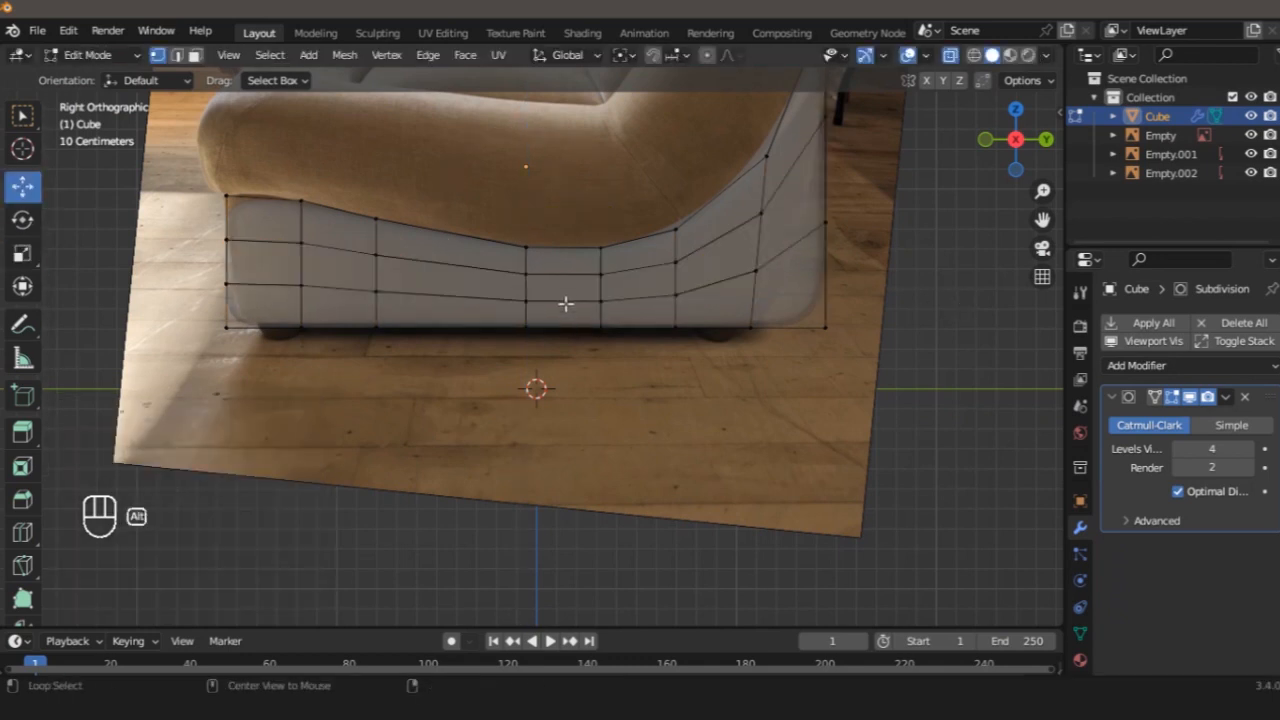
{"action": "left_click_drag", "start_coordinate": [525, 188], "coordinate": [532, 142]}
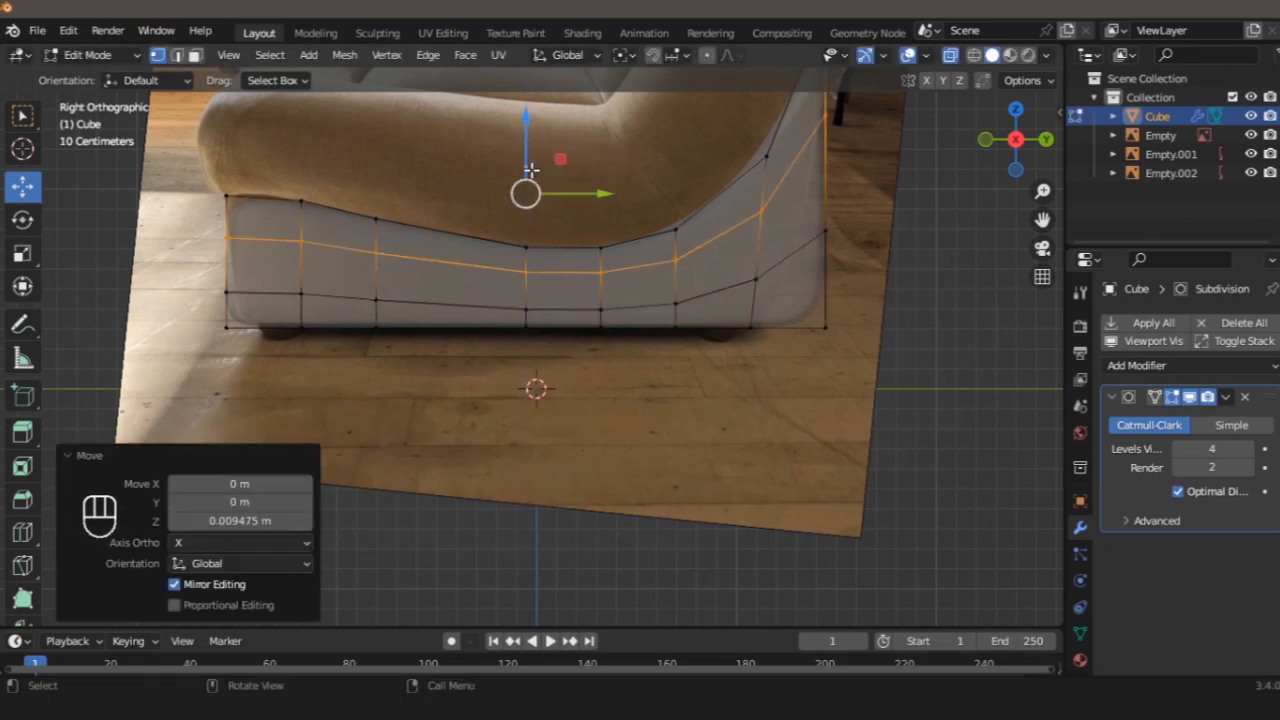
{"action": "key", "text": "alt+z"}
{"action": "key", "text": "Tab"}
Step: Set the base's origin to its geometry and save the file
{"action": "right_click", "coordinate": [452, 292]}
{"action": "mouse_move", "coordinate": [420, 282]}
{"action": "left_click", "coordinate": [600, 292]}
{"action": "middle_click_drag", "start_coordinate": [600, 300], "coordinate": [620, 417]}
{"action": "key", "text": "ctrl+s"}
Step: Move the base's lower front vertices inward along Y to follow the sloping front in the reference photo
{"action": "key", "text": "KP_3"}
{"action": "scroll", "coordinate": [619, 417], "scroll_direction": "up", "scroll_amount": 2}
{"action": "key", "text": "Tab"}
{"action": "key", "text": "alt+z"}
{"action": "left_click_drag", "start_coordinate": [195, 275], "coordinate": [295, 342]}
{"action": "middle_click_drag", "start_coordinate": [312, 324], "coordinate": [483, 393], "text": "shift"}
{"action": "scroll", "coordinate": [483, 393], "scroll_direction": "up", "scroll_amount": 4}
{"action": "left_click_drag", "start_coordinate": [368, 385], "coordinate": [212, 480]}
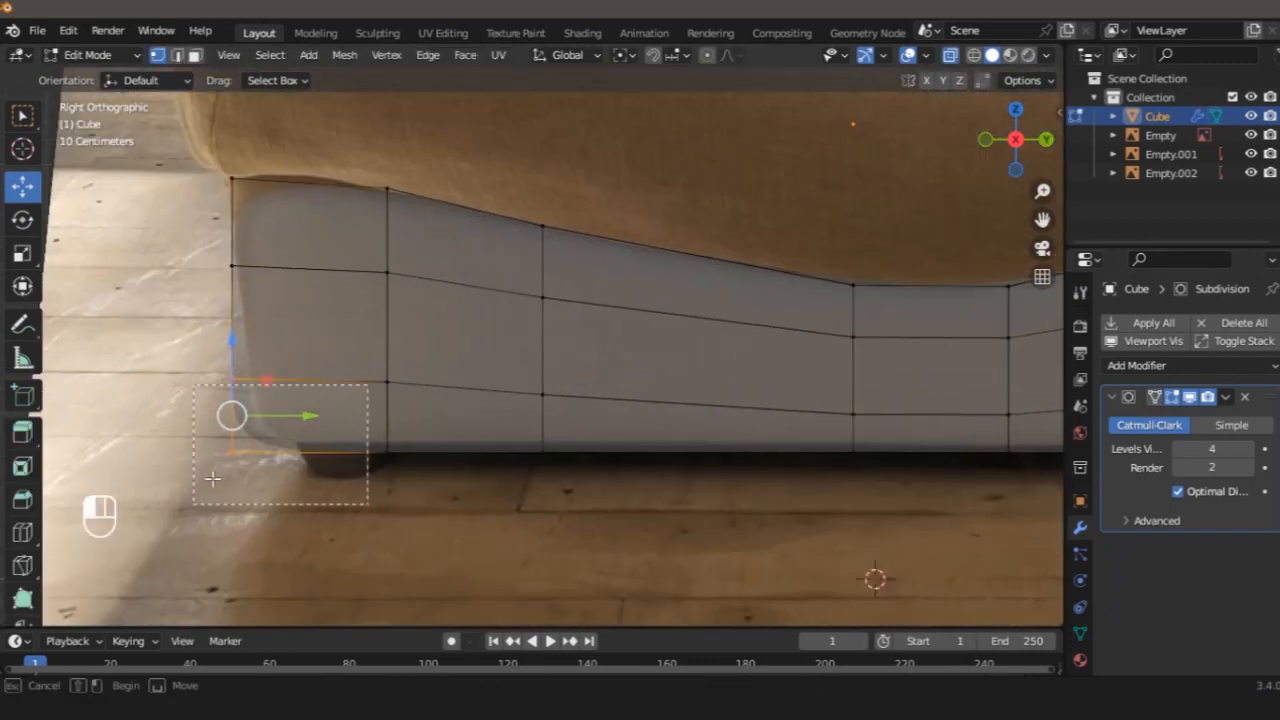
{"action": "left_click_drag", "start_coordinate": [301, 418], "coordinate": [319, 429]}
Step: Taper the front edge by shifting its upper-loop vertices slightly inward and the bottom vertices about 0.023 m along Y
{"action": "left_click_drag", "start_coordinate": [275, 243], "coordinate": [208, 292]}
{"action": "left_click_drag", "start_coordinate": [285, 271], "coordinate": [298, 283]}
{"action": "left_click_drag", "start_coordinate": [305, 355], "coordinate": [210, 475]}
{"action": "left_click_drag", "start_coordinate": [325, 425], "coordinate": [290, 470], "text": "shift"}
{"action": "key", "text": "alt+z"}
{"action": "left_click", "coordinate": [92, 456]}
{"action": "key", "text": "alt+z"}
{"action": "left_click_drag", "start_coordinate": [332, 453], "coordinate": [350, 460], "text": "shift"}
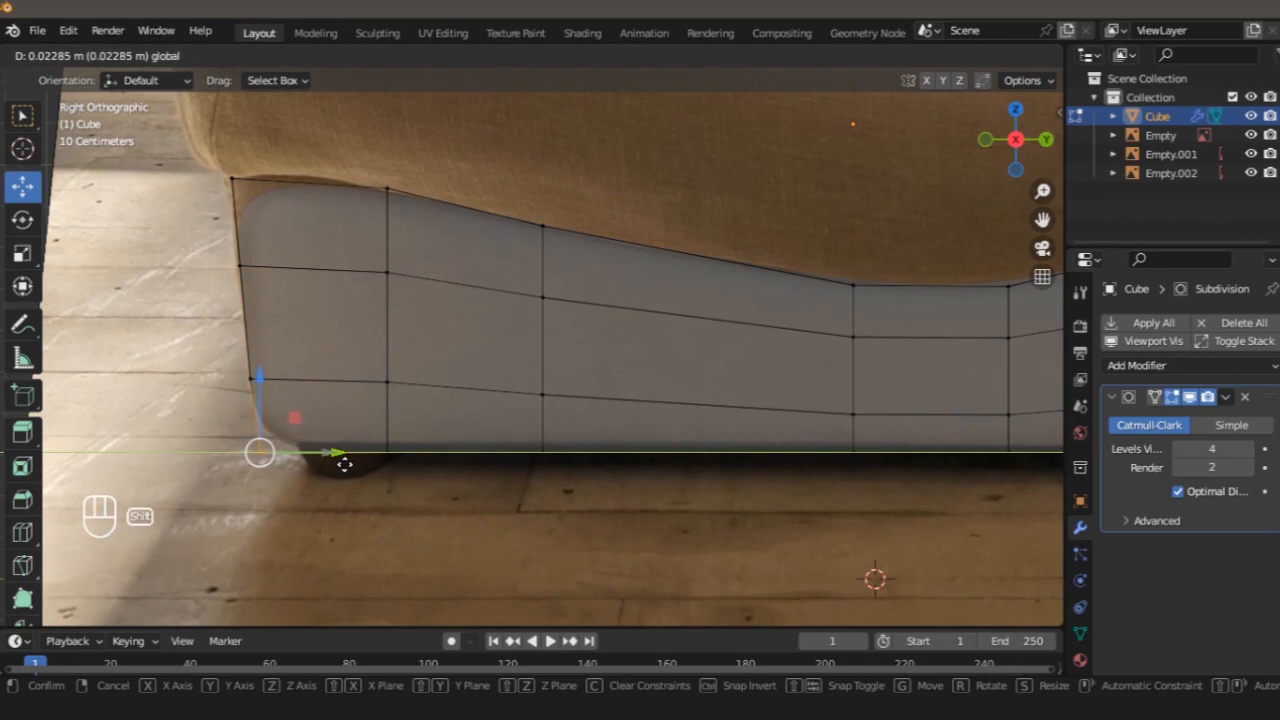
{"action": "left_click", "coordinate": [344, 463]}
Step: Turn off X-ray, leave mesh editing, save the file and inspect the tapered base in perspective
{"action": "key", "text": "alt+z"}
{"action": "key", "text": "Tab"}
{"action": "key", "text": "ctrl+s"}
{"action": "middle_click_drag", "start_coordinate": [383, 280], "coordinate": [651, 340]}
{"action": "scroll", "coordinate": [651, 340], "scroll_direction": "up", "scroll_amount": 2}
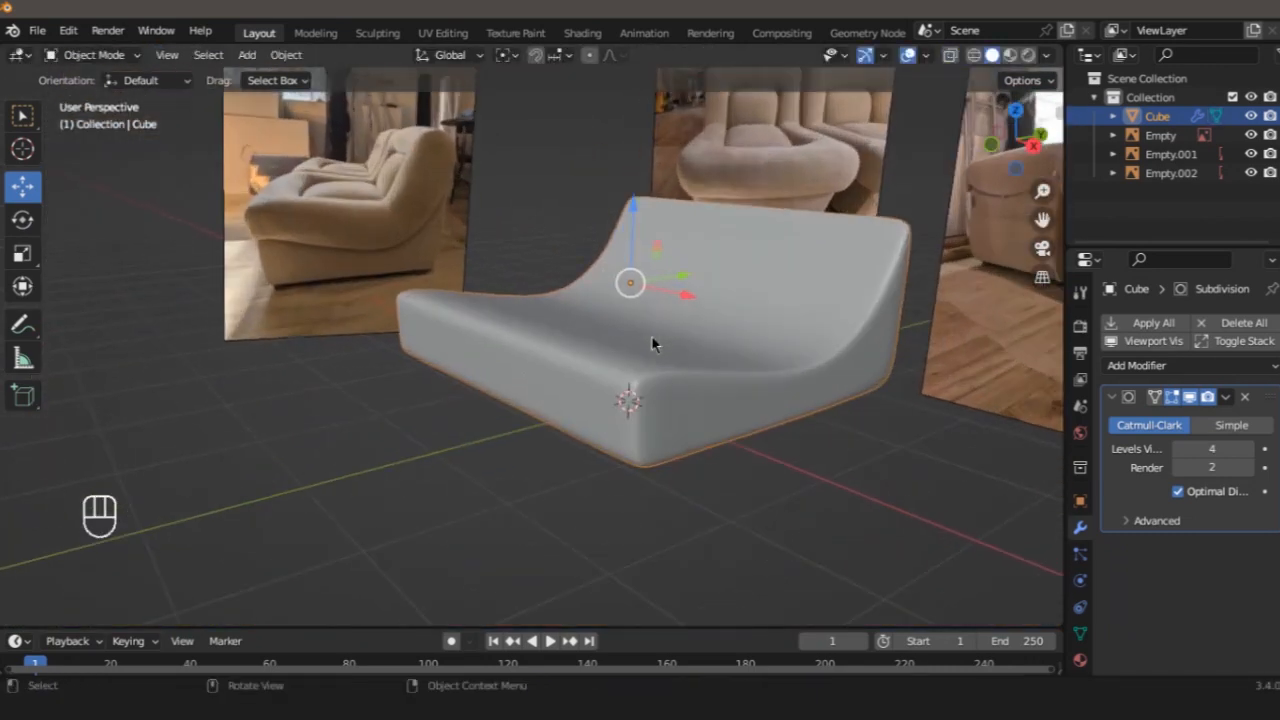
Step: Raise the top front vertices along Z and adjust them along Y to fit under the cushion's front
{"action": "key", "text": "KP_1"}
{"action": "key", "text": "KP_3"}
{"action": "middle_click_drag", "start_coordinate": [527, 292], "coordinate": [539, 350]}
{"action": "key", "text": "KP_3"}
{"action": "key", "text": "Tab"}
{"action": "scroll", "coordinate": [532, 347], "scroll_direction": "up", "scroll_amount": 5}
{"action": "key", "text": "alt+z"}
{"action": "left_click_drag", "start_coordinate": [300, 205], "coordinate": [343, 236]}
{"action": "left_click_drag", "start_coordinate": [322, 175], "coordinate": [321, 161]}
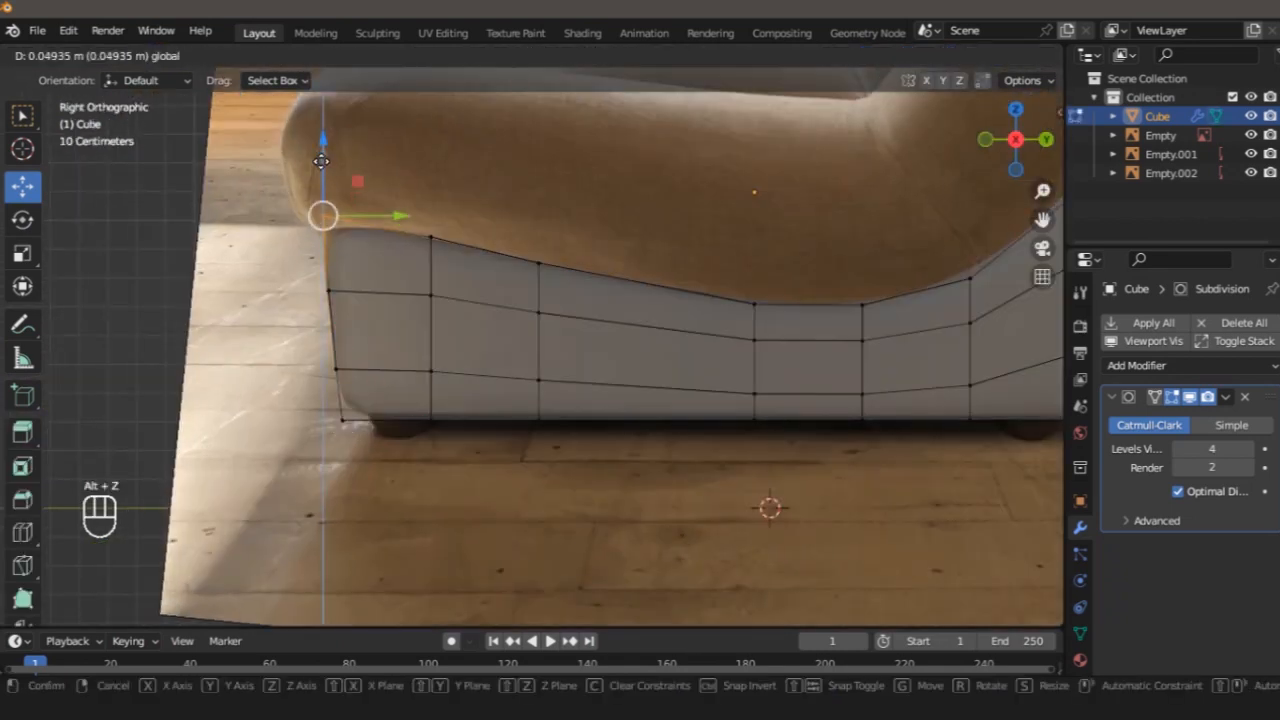
{"action": "left_click", "coordinate": [392, 218]}
Step: Adjust the next top vertices behind the front corner to the cushion's underside and turn off X-ray
{"action": "key", "text": "Tab"}
{"action": "key", "text": "Tab"}
{"action": "left_click_drag", "start_coordinate": [416, 203], "coordinate": [455, 258]}
{"action": "left_click_drag", "start_coordinate": [432, 160], "coordinate": [473, 127]}
{"action": "key", "text": "alt+z"}
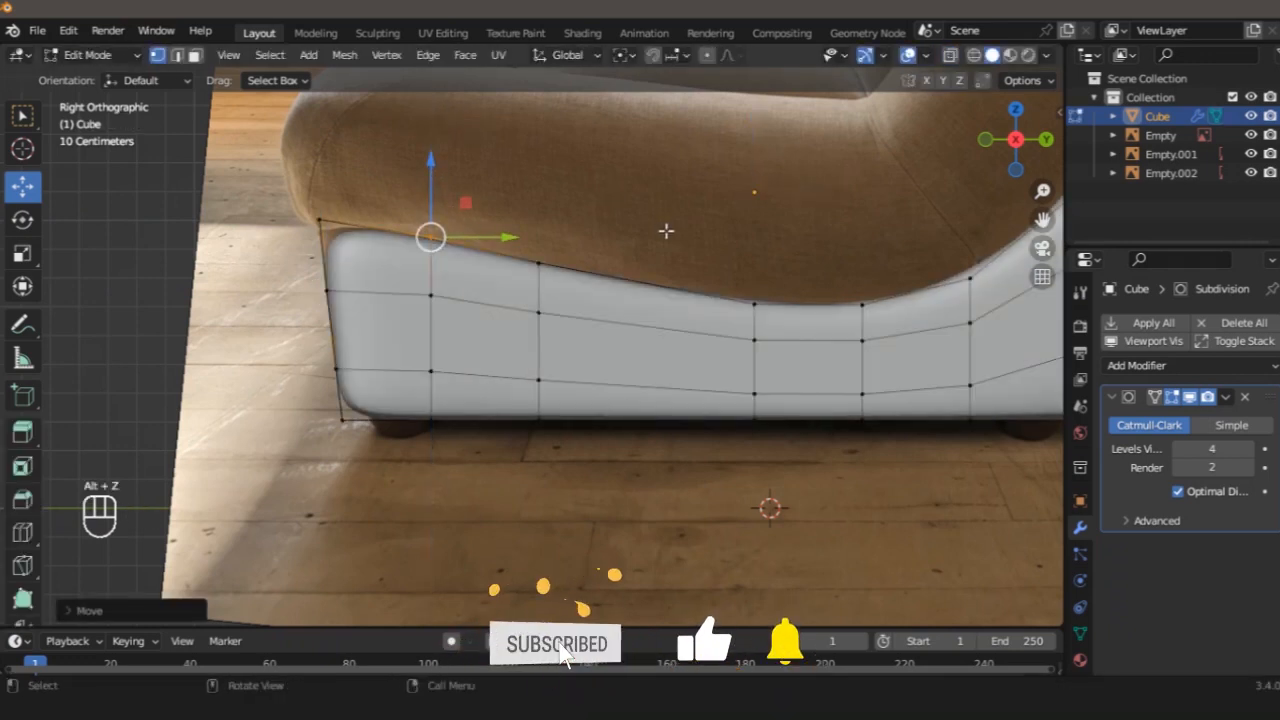
Step: Leave mesh editing, save the file and inspect the reshaped base in perspective
{"action": "key", "text": "Tab"}
{"action": "key", "text": "ctrl+s"}
{"action": "middle_click_drag", "start_coordinate": [551, 271], "coordinate": [618, 323]}
{"action": "key", "text": "ctrl+s"}
{"action": "scroll", "coordinate": [751, 429], "scroll_direction": "down", "scroll_amount": 5}
{"action": "scroll", "coordinate": [618, 322], "scroll_direction": "up", "scroll_amount": 2}
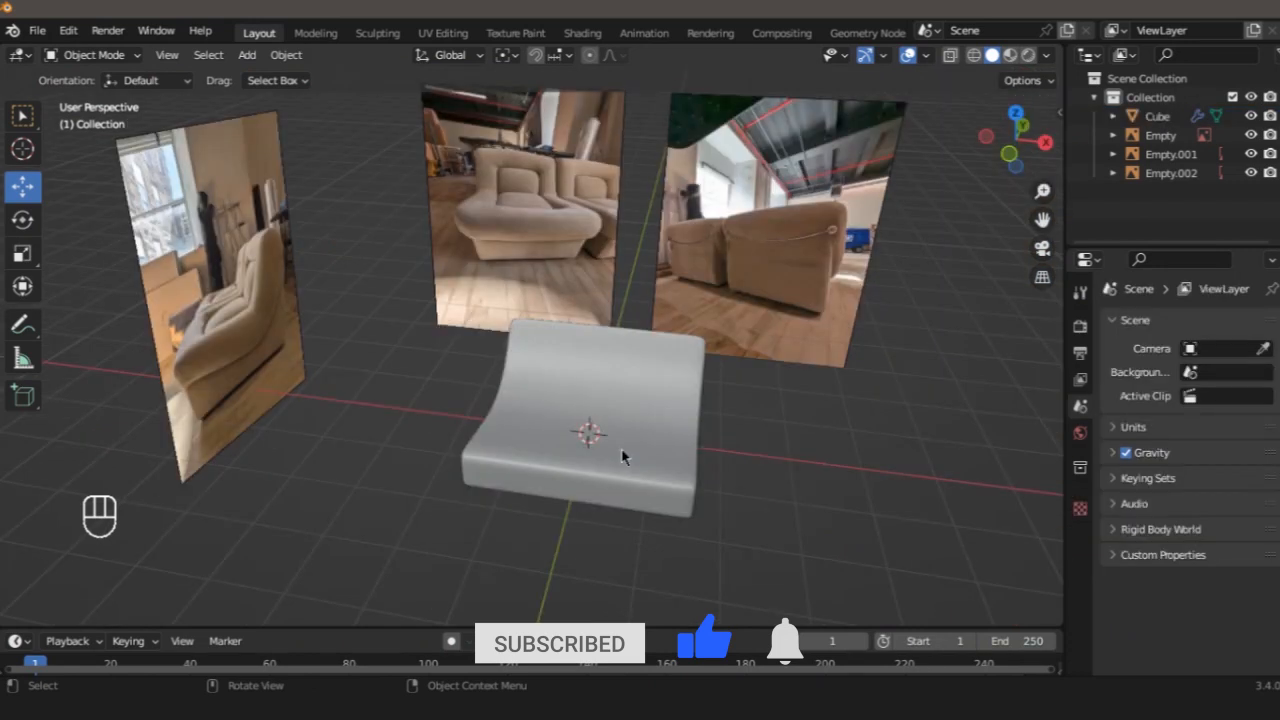
Step: Add a plane mesh, scale it by 1.625 and position it above the base for the cushion
{"action": "key", "text": "shift+a"}
{"action": "mouse_move", "coordinate": [620, 309]}
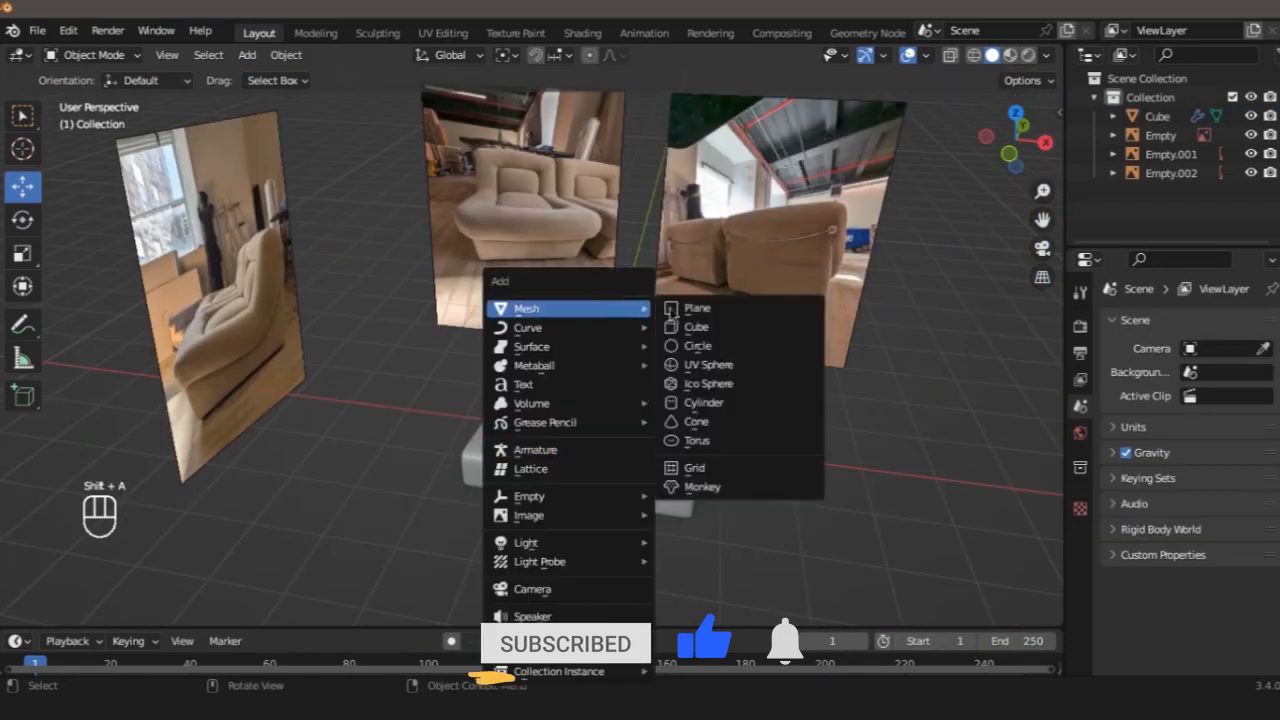
{"action": "left_click", "coordinate": [714, 311]}
{"action": "key", "text": "KP_7"}
{"action": "key", "text": "s"}
{"action": "left_click", "coordinate": [762, 487]}
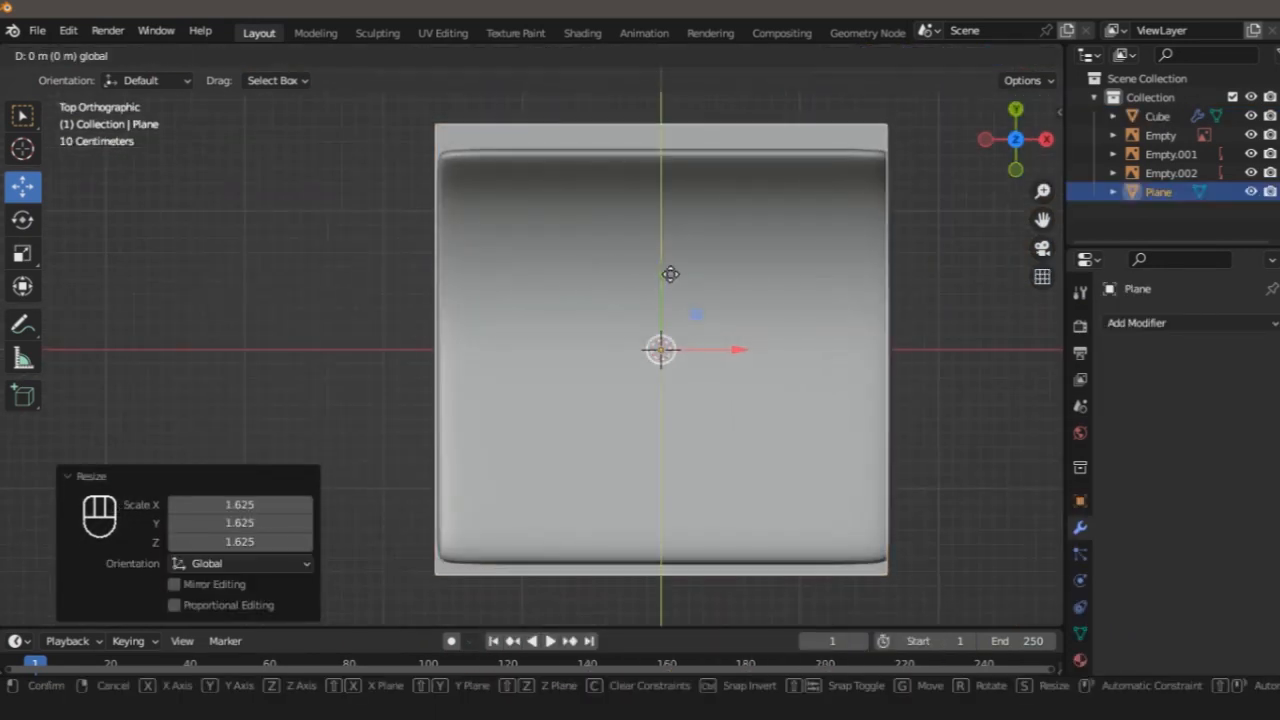
{"action": "key", "text": "g"}
{"action": "left_click", "coordinate": [711, 226]}
Step: Extrude the plane's rear edge 1.0643 m along Y and 1.2212 m along Z, and align the backrest with the side photo
{"action": "key", "text": "KP_3"}
{"action": "key", "text": "Tab"}
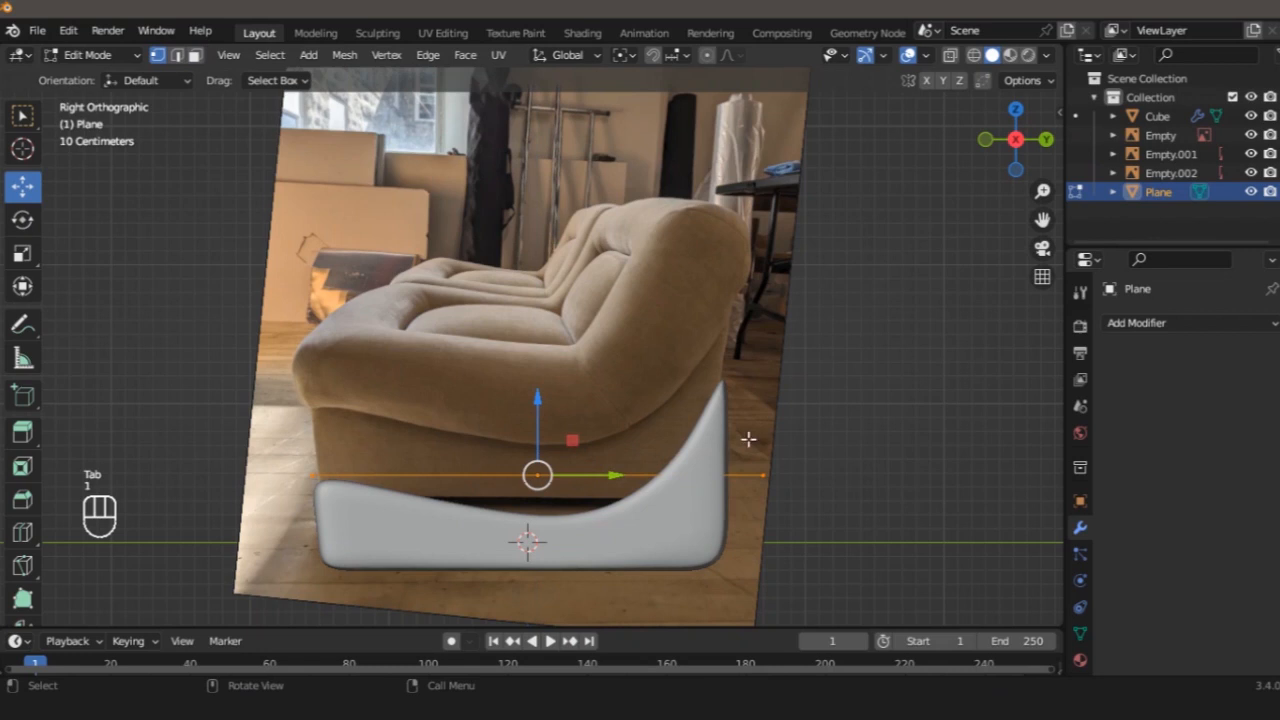
{"action": "key", "text": "alt+z"}
{"action": "key", "text": "e"}
{"action": "left_click", "coordinate": [810, 328]}
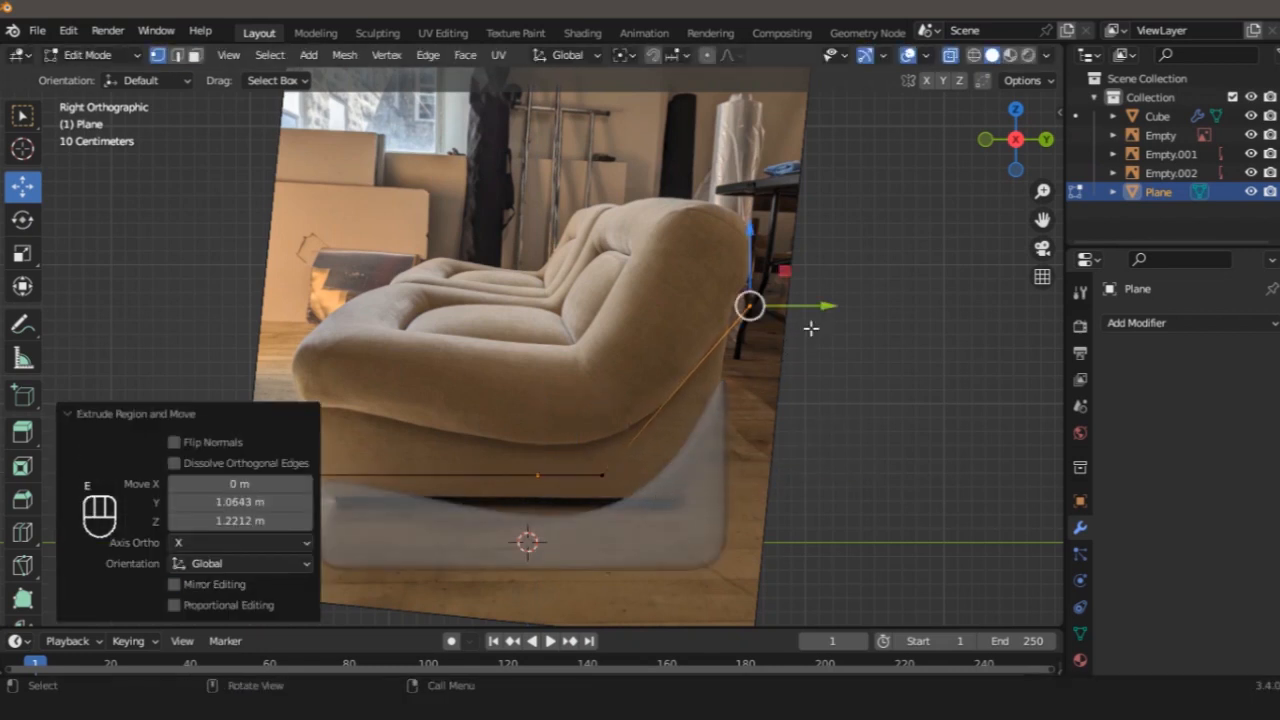
{"action": "key", "text": "g"}
{"action": "left_click", "coordinate": [645, 443]}
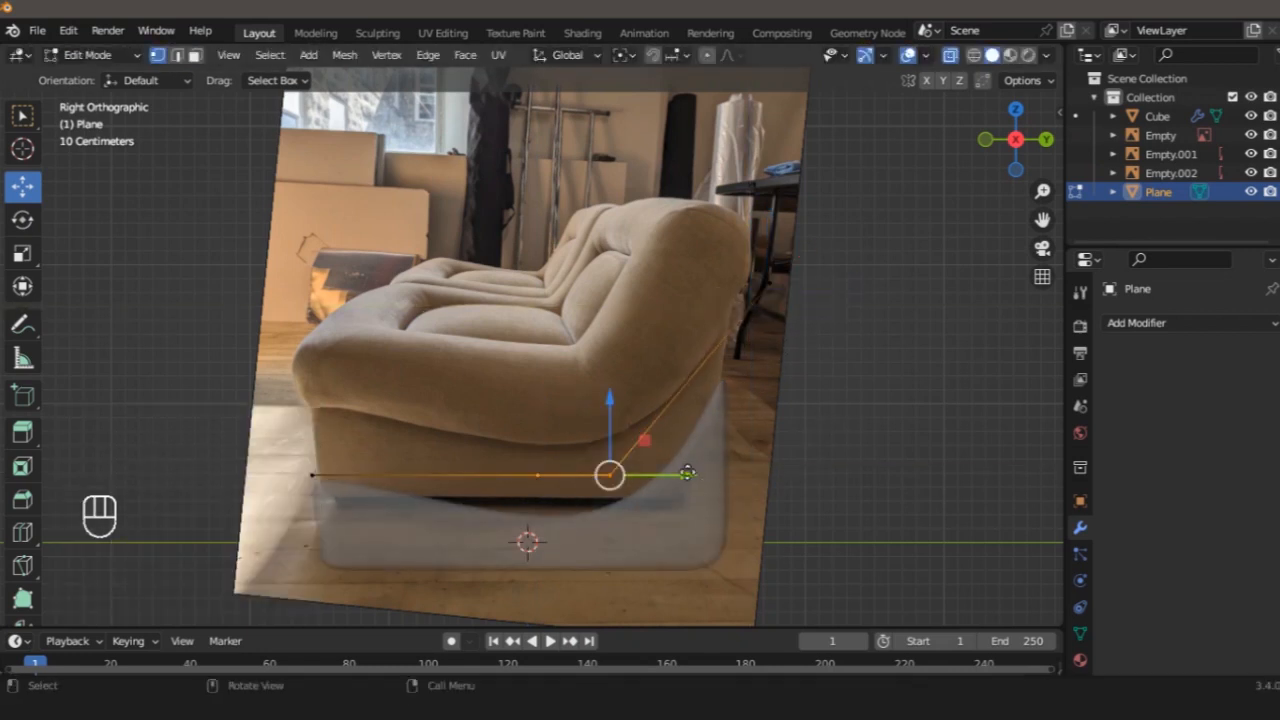
Step: Add two lengthwise loop cuts through the seat and backrest, and spread them apart by scaling 1.845 along X
{"action": "key", "text": "alt+z"}
{"action": "key", "text": "Tab"}
{"action": "middle_click_drag", "start_coordinate": [620, 450], "coordinate": [686, 432]}
{"action": "key", "text": "Tab"}
{"action": "key", "text": "ctrl+r"}
{"action": "left_click", "coordinate": [686, 432]}
{"action": "key", "text": "Escape"}
{"action": "key", "text": "KP_1"}
{"action": "left_click", "coordinate": [306, 438]}
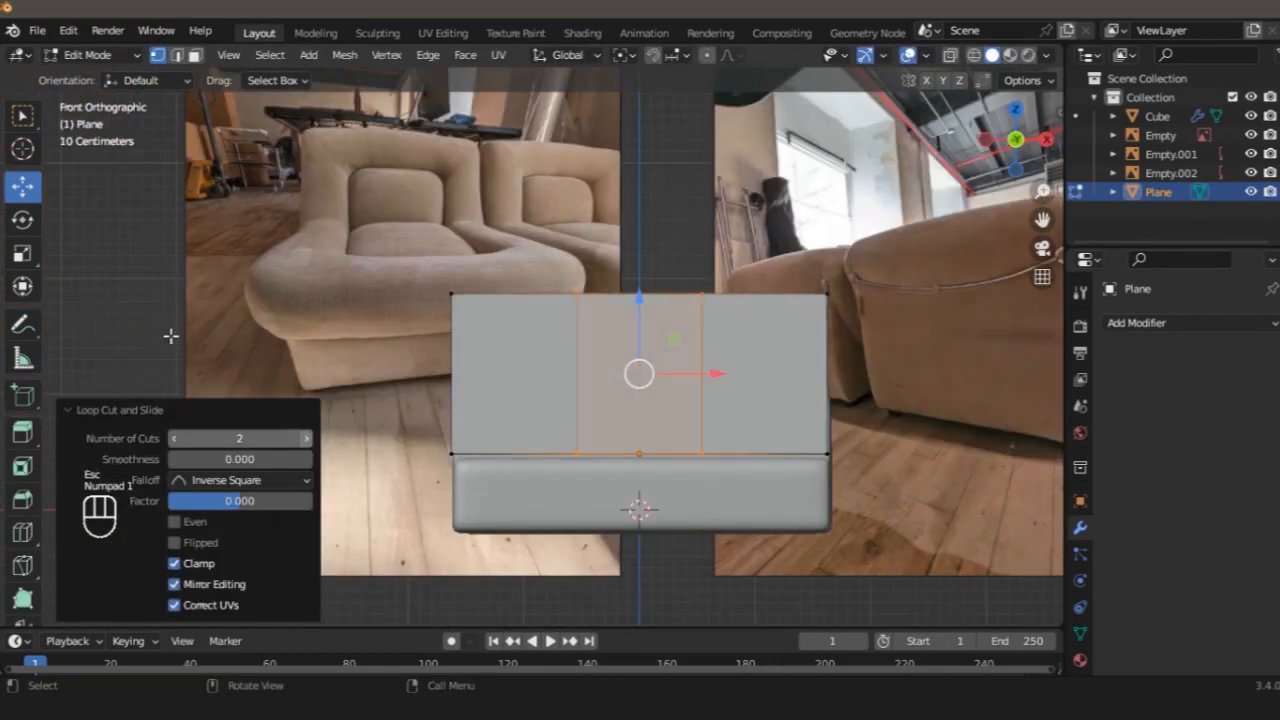
{"action": "left_click", "coordinate": [22, 253]}
{"action": "left_click_drag", "start_coordinate": [718, 376], "coordinate": [740, 378]}
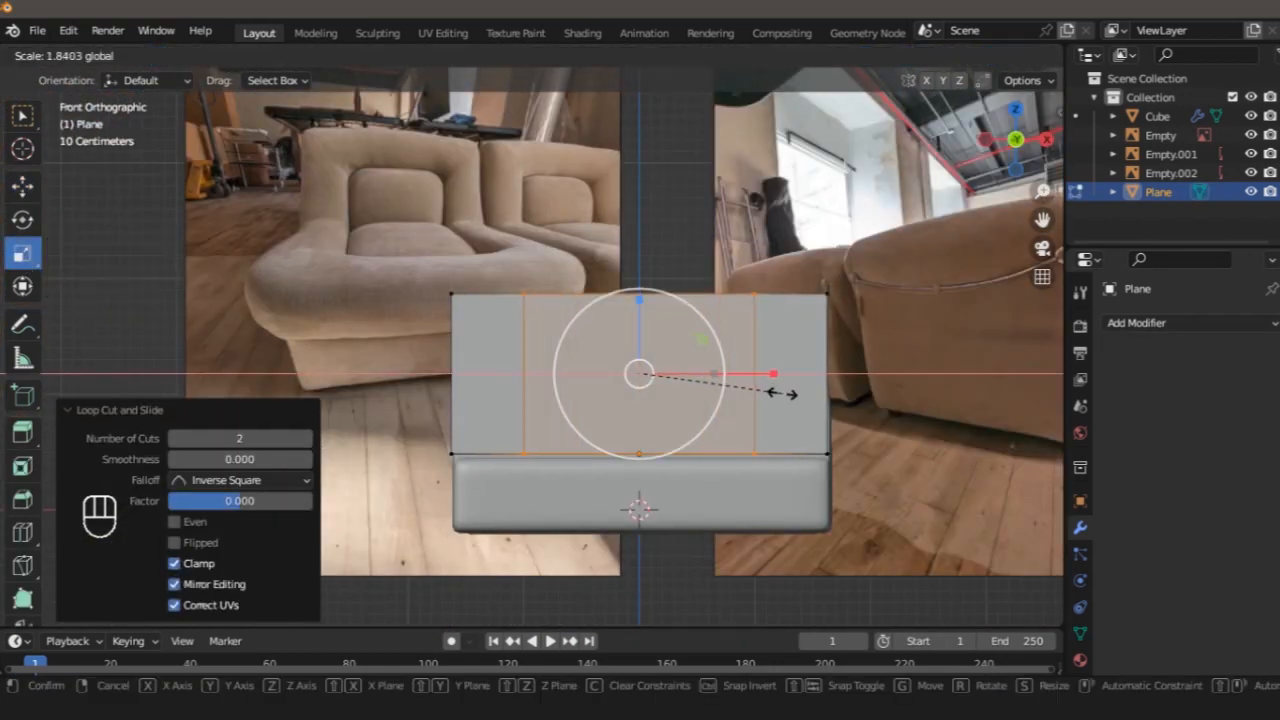
{"action": "left_click", "coordinate": [783, 393]}
Step: Add one crosswise loop cut to the upper backrest with a slide factor of -0.238
{"action": "key", "text": "ctrl+r"}
{"action": "left_click", "coordinate": [544, 360]}
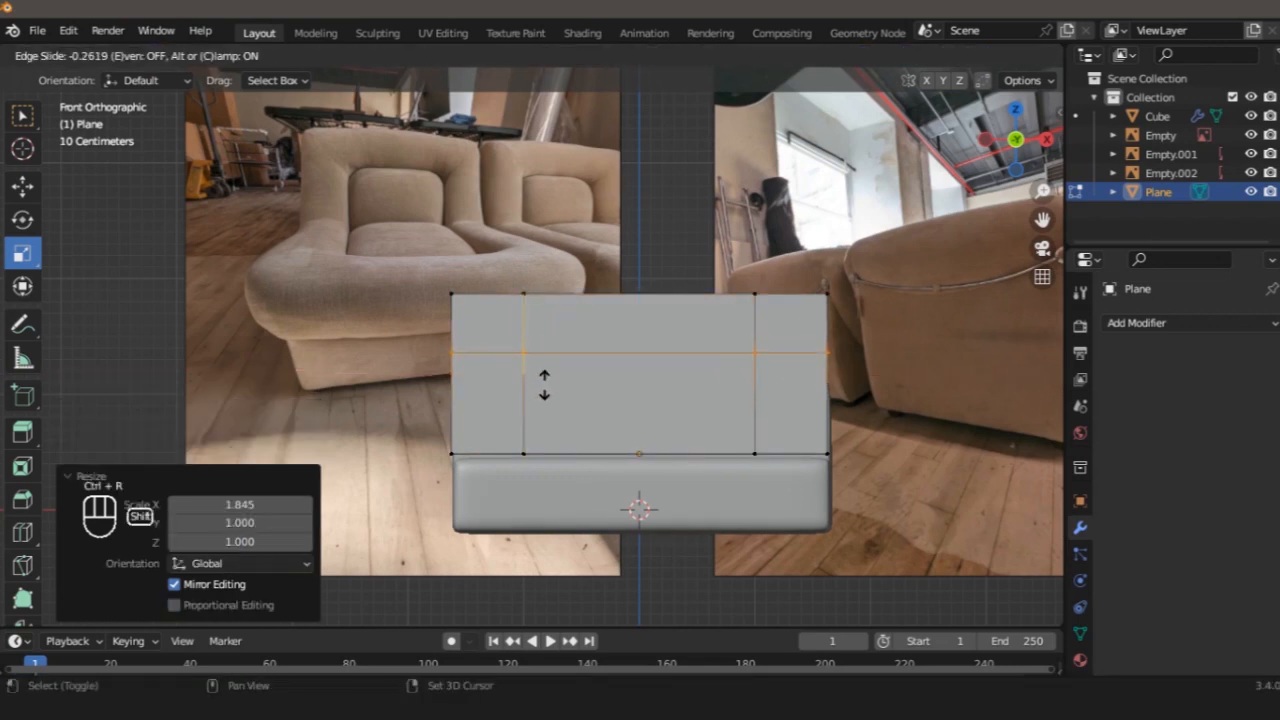
{"action": "left_click", "coordinate": [541, 396]}
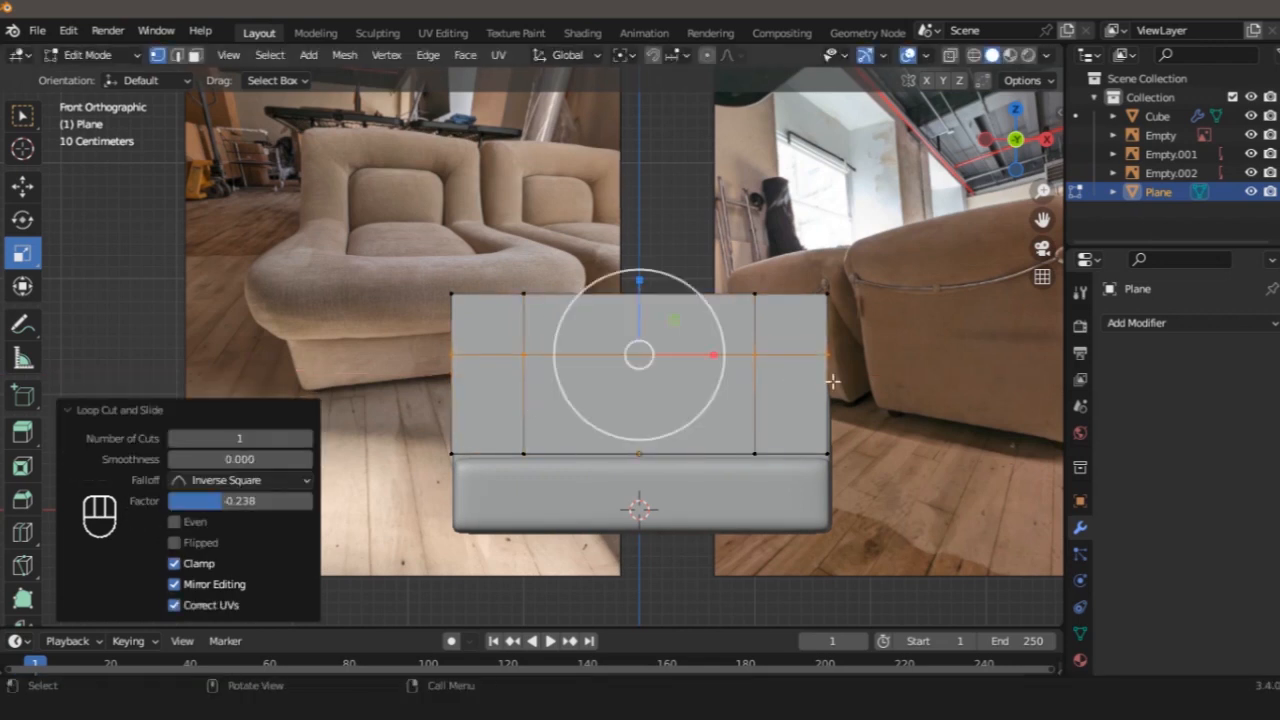
Step: Add a crosswise loop cut near the seat's front edge, shift it slightly along Y and save the file
{"action": "middle_click_drag", "start_coordinate": [831, 380], "coordinate": [700, 520]}
{"action": "key", "text": "ctrl+r"}
{"action": "left_click", "coordinate": [434, 361]}
{"action": "key", "text": "KP_7"}
{"action": "left_click", "coordinate": [22, 186]}
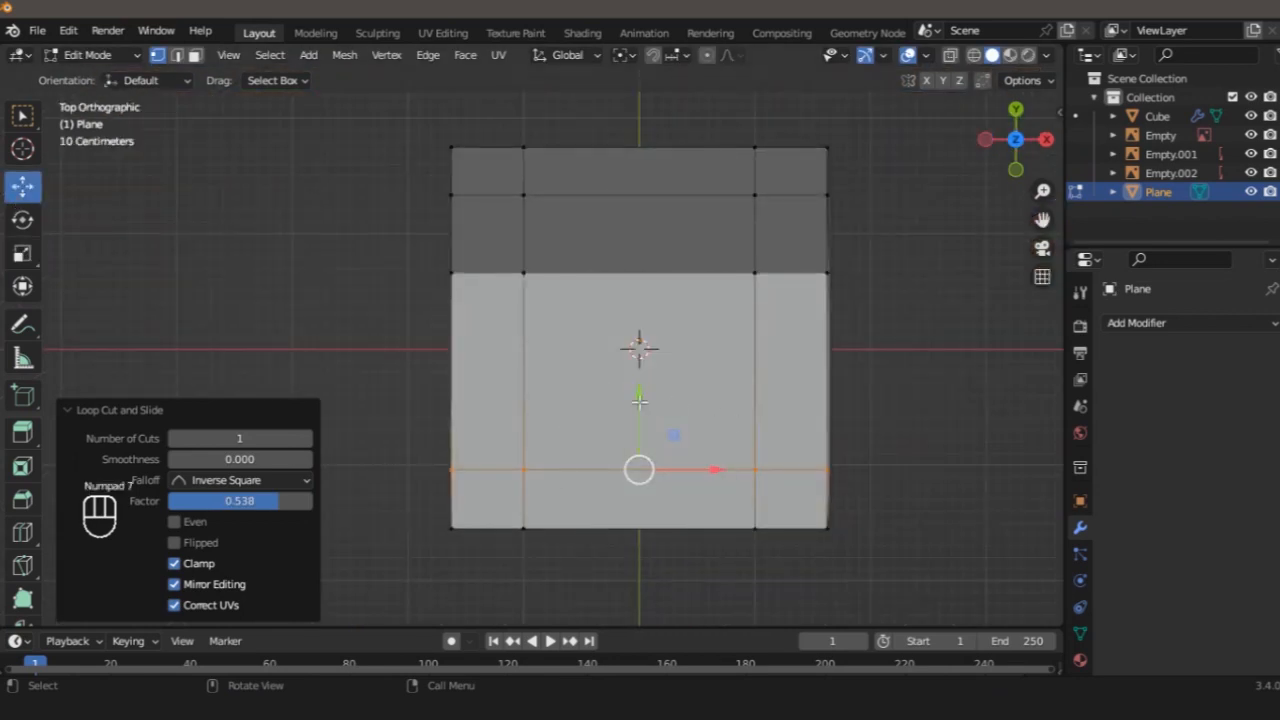
{"action": "left_click_drag", "start_coordinate": [640, 390], "coordinate": [640, 379]}
{"action": "key", "text": "ctrl+s"}
Step: Select the ring of border faces around the seat and backrest and extrude them along their normals to form the padded rim
{"action": "middle_click_drag", "start_coordinate": [655, 345], "coordinate": [576, 233]}
{"action": "key", "text": "3"}
{"action": "left_click", "coordinate": [576, 233]}
{"action": "left_click", "coordinate": [550, 305], "text": "shift"}
{"action": "left_click", "coordinate": [484, 408], "text": "shift"}
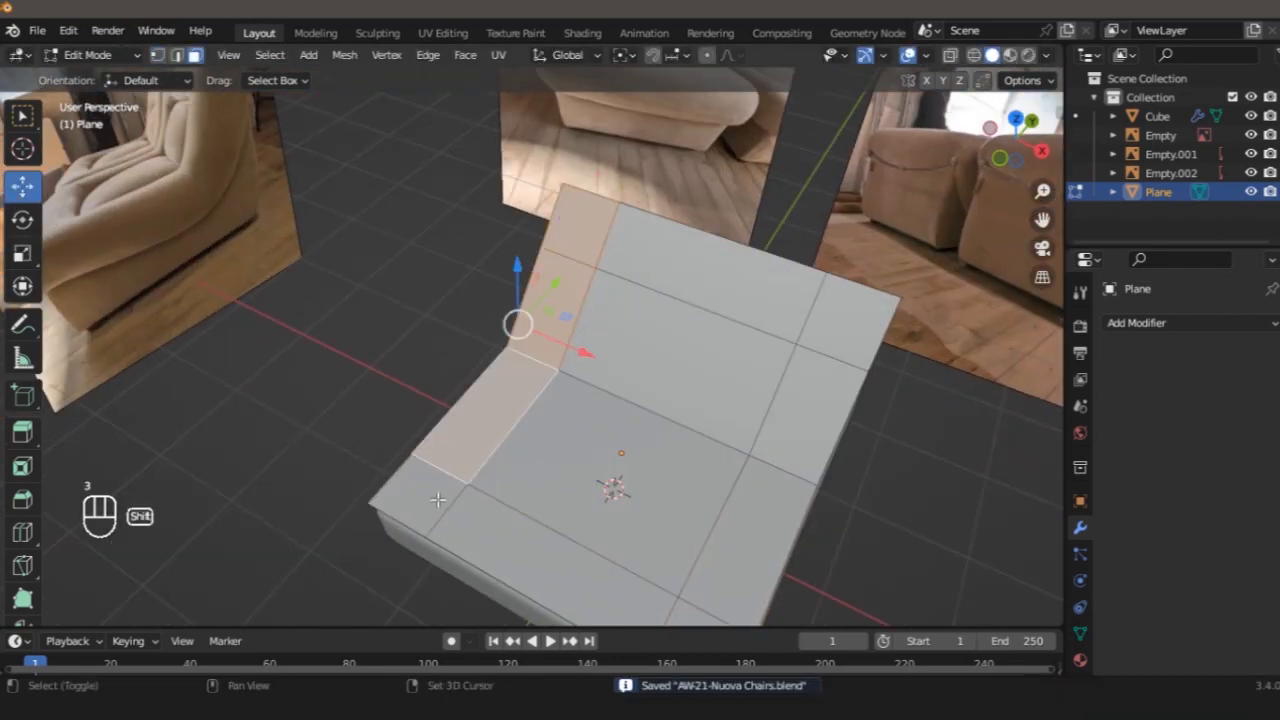
{"action": "left_click", "coordinate": [434, 494], "text": "shift"}
{"action": "left_click", "coordinate": [548, 550], "text": "shift"}
{"action": "left_click", "coordinate": [700, 612], "text": "shift"}
{"action": "left_click", "coordinate": [779, 314], "text": "shift"}
{"action": "key", "text": "KP_3"}
{"action": "right_click", "coordinate": [731, 420]}
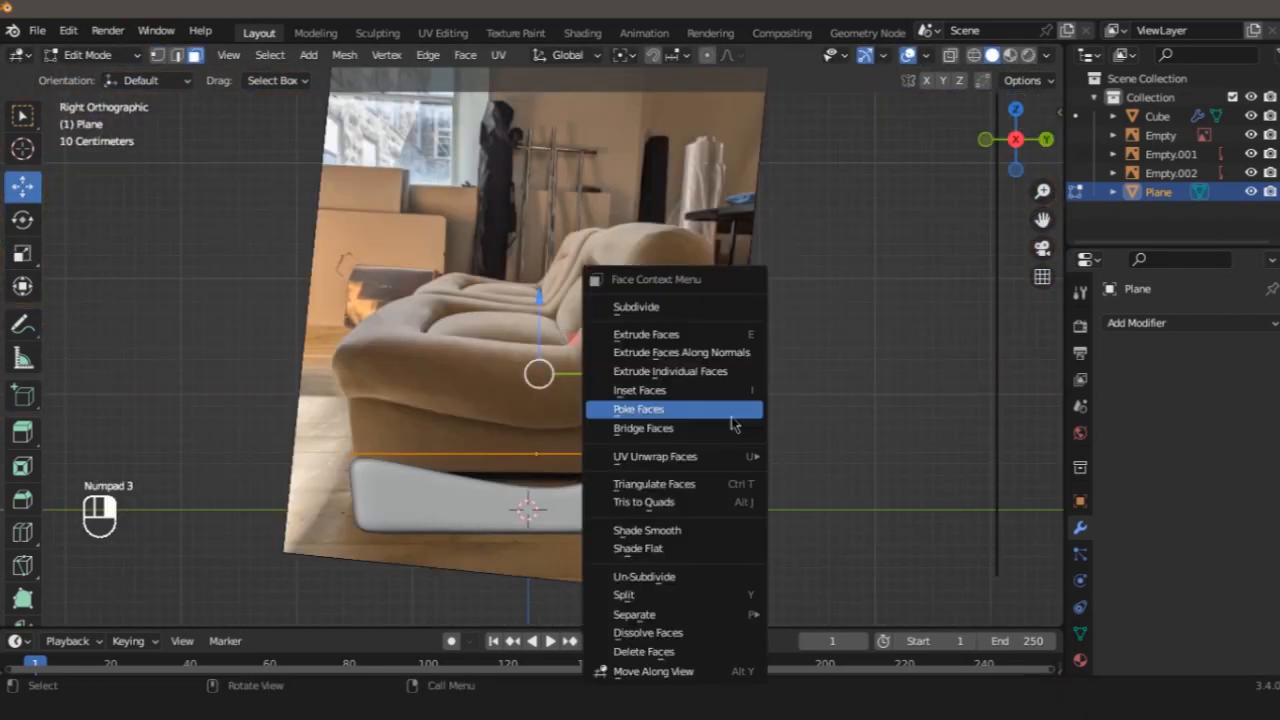
{"action": "left_click", "coordinate": [700, 353]}
{"action": "left_click", "coordinate": [631, 271]}
{"action": "middle_click_drag", "start_coordinate": [626, 363], "coordinate": [740, 420]}
Step: Leave mesh editing and give the cushion a Subdivision Surface modifier with viewport level 4
{"action": "key", "text": "Tab"}
{"action": "left_click", "coordinate": [1183, 329]}
{"action": "left_click", "coordinate": [913, 593]}
{"action": "left_click", "coordinate": [1247, 450]}
{"action": "left_click", "coordinate": [1247, 450]}
{"action": "left_click", "coordinate": [1247, 450]}
Step: Add two evenly spaced lengthwise loop cuts through the middle of the cushion
{"action": "middle_click_drag", "start_coordinate": [665, 499], "coordinate": [830, 465]}
{"action": "key", "text": "Tab"}
{"action": "key", "text": "ctrl+r"}
{"action": "left_click", "coordinate": [673, 275]}
{"action": "key", "text": "Escape"}
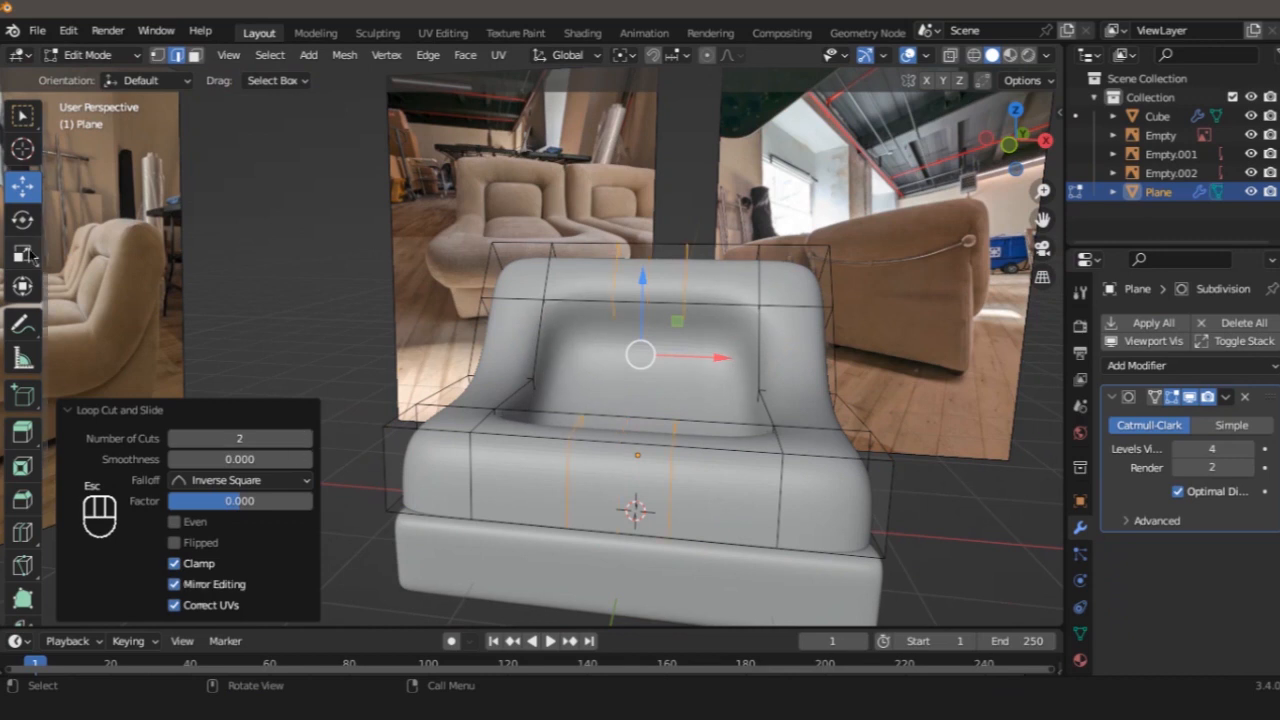
Step: Spread the two new lengthwise loops apart along X toward the side rims, leave mesh editing and save the file
{"action": "left_click", "coordinate": [23, 253]}
{"action": "key", "text": "KP_1"}
{"action": "left_click_drag", "start_coordinate": [708, 352], "coordinate": [875, 381]}
{"action": "middle_click_drag", "start_coordinate": [660, 411], "coordinate": [648, 452]}
{"action": "left_click_drag", "start_coordinate": [709, 362], "coordinate": [706, 366]}
{"action": "key", "text": "Tab"}
{"action": "middle_click_drag", "start_coordinate": [706, 366], "coordinate": [760, 440]}
{"action": "key", "text": "ctrl+s"}
Step: In the side view, bevel the edge loop at the bend between seat and backrest and turn off X-ray
{"action": "key", "text": "KP_3"}
{"action": "key", "text": "Tab"}
{"action": "key", "text": "alt+z"}
{"action": "key", "text": "1"}
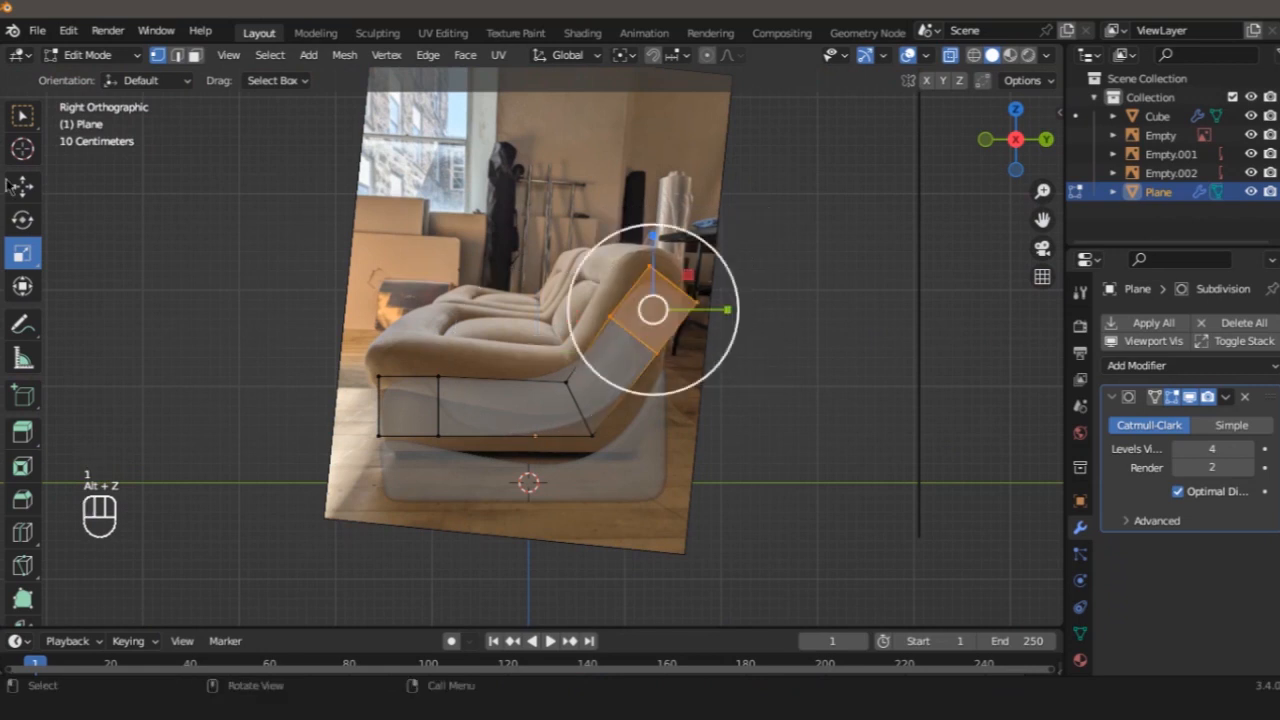
{"action": "left_click", "coordinate": [22, 186]}
{"action": "scroll", "coordinate": [697, 300], "scroll_direction": "up", "scroll_amount": 1}
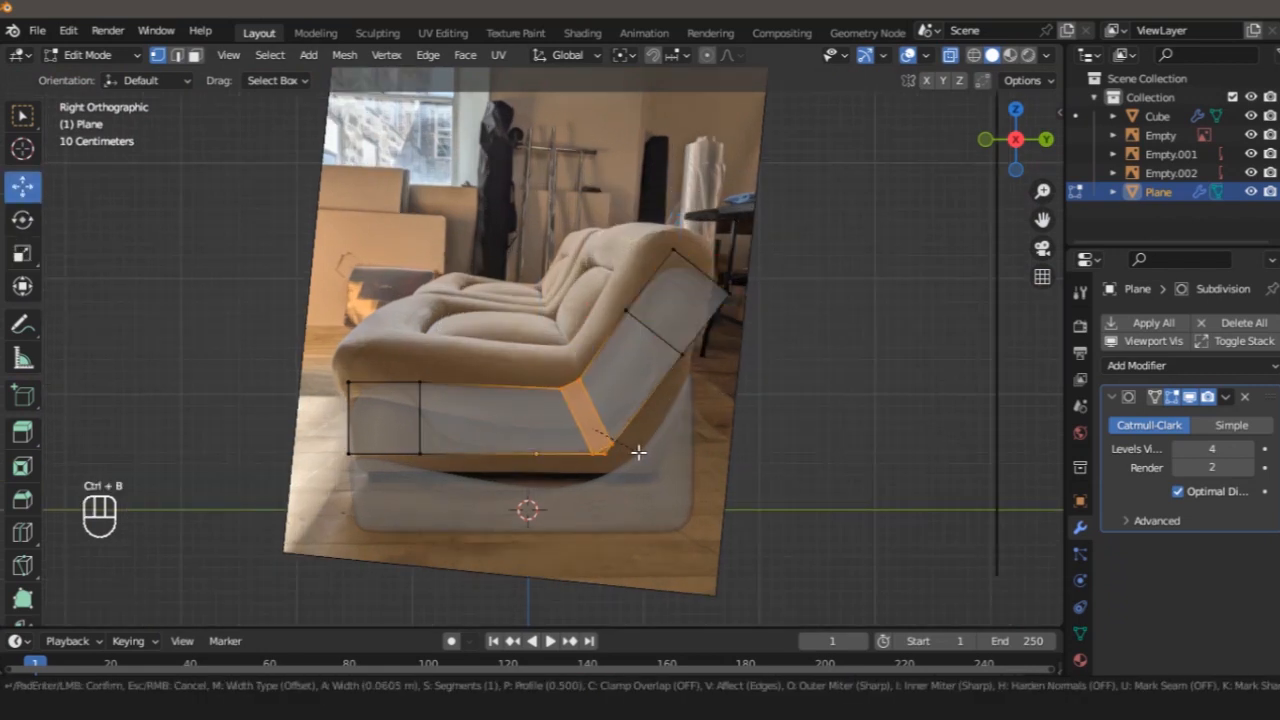
{"action": "left_click", "coordinate": [636, 450]}
{"action": "left_click_drag", "start_coordinate": [612, 366], "coordinate": [732, 240]}
{"action": "key", "text": "alt+z"}
Step: Leave mesh editing, save the file and inspect the smoothed cushion from the front in perspective
{"action": "middle_click_drag", "start_coordinate": [440, 390], "coordinate": [540, 426]}
{"action": "key", "text": "Tab"}
{"action": "key", "text": "ctrl+s"}
{"action": "scroll", "coordinate": [540, 400], "scroll_direction": "down", "scroll_amount": 4}
{"action": "middle_click_drag", "start_coordinate": [535, 330], "coordinate": [636, 322]}
{"action": "scroll", "coordinate": [636, 322], "scroll_direction": "up", "scroll_amount": 2}
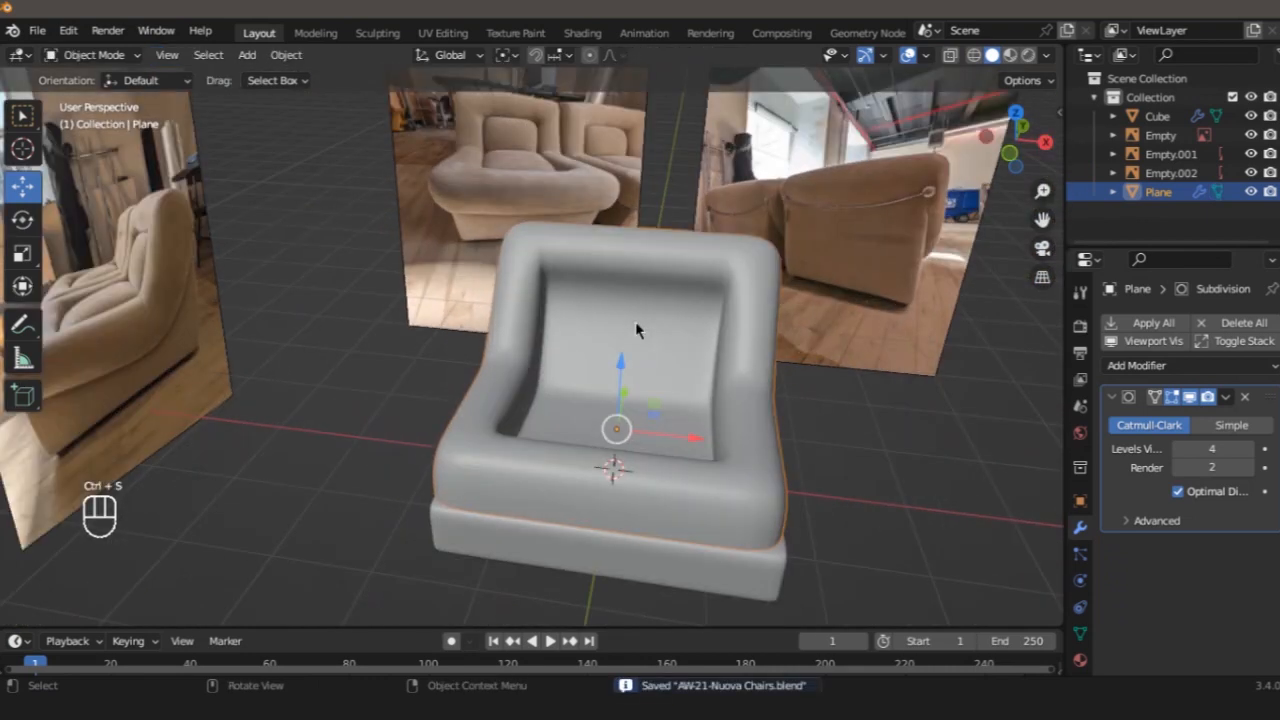
Step: Widen the selected lengthwise loops on the front and top rims by scaling them along X
{"action": "key", "text": "Tab"}
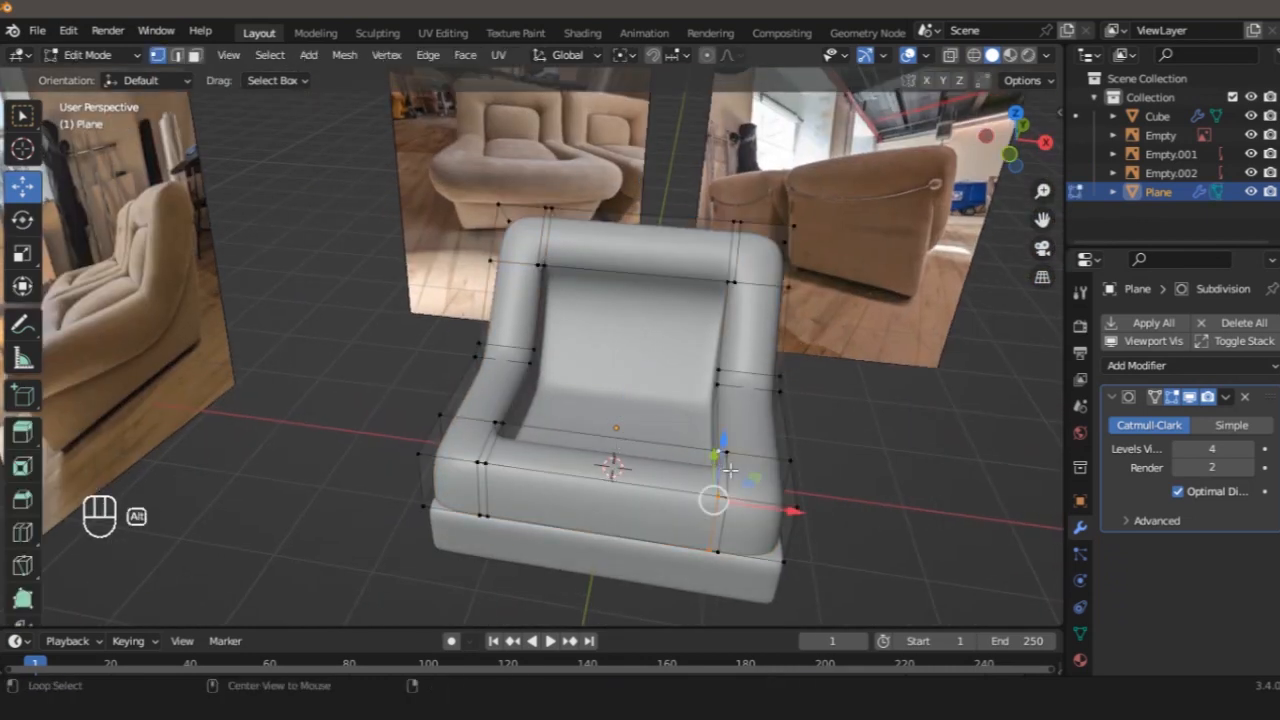
{"action": "key", "text": "alt+z"}
{"action": "key", "text": "alt+z"}
{"action": "key", "text": "s"}
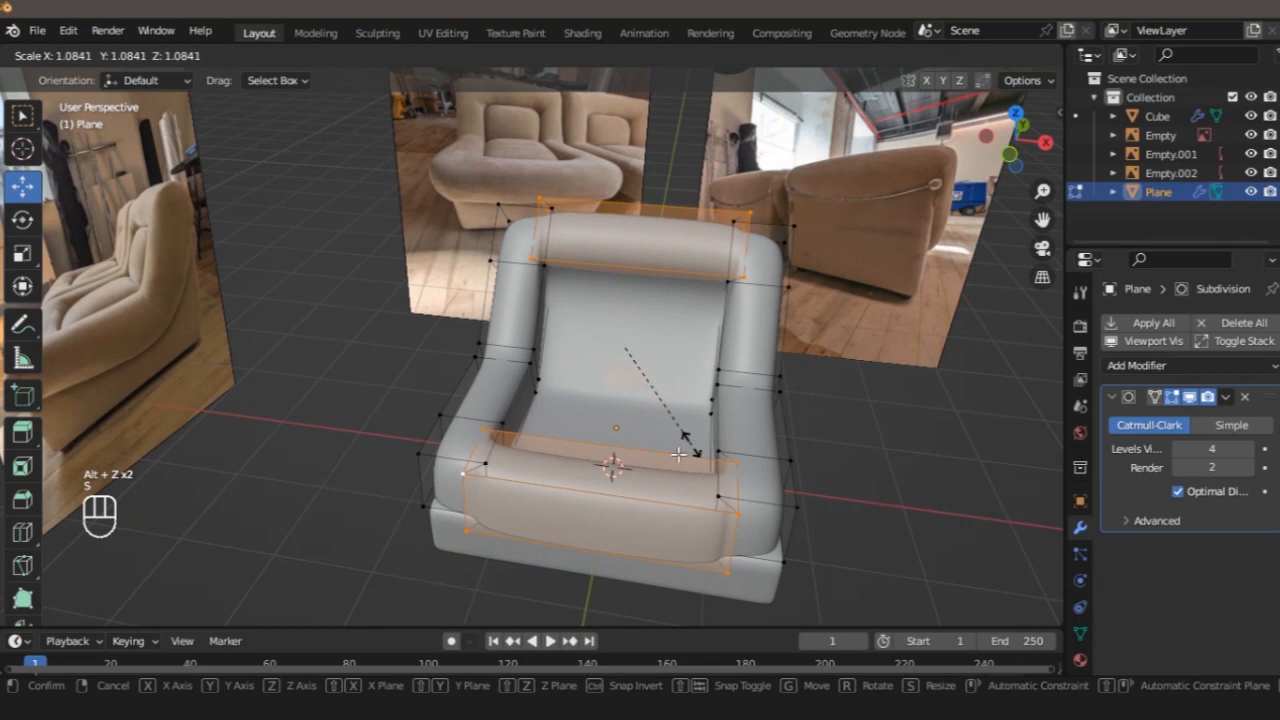
{"action": "key", "text": "Escape"}
{"action": "left_click", "coordinate": [22, 253]}
{"action": "left_click_drag", "start_coordinate": [702, 352], "coordinate": [710, 353]}
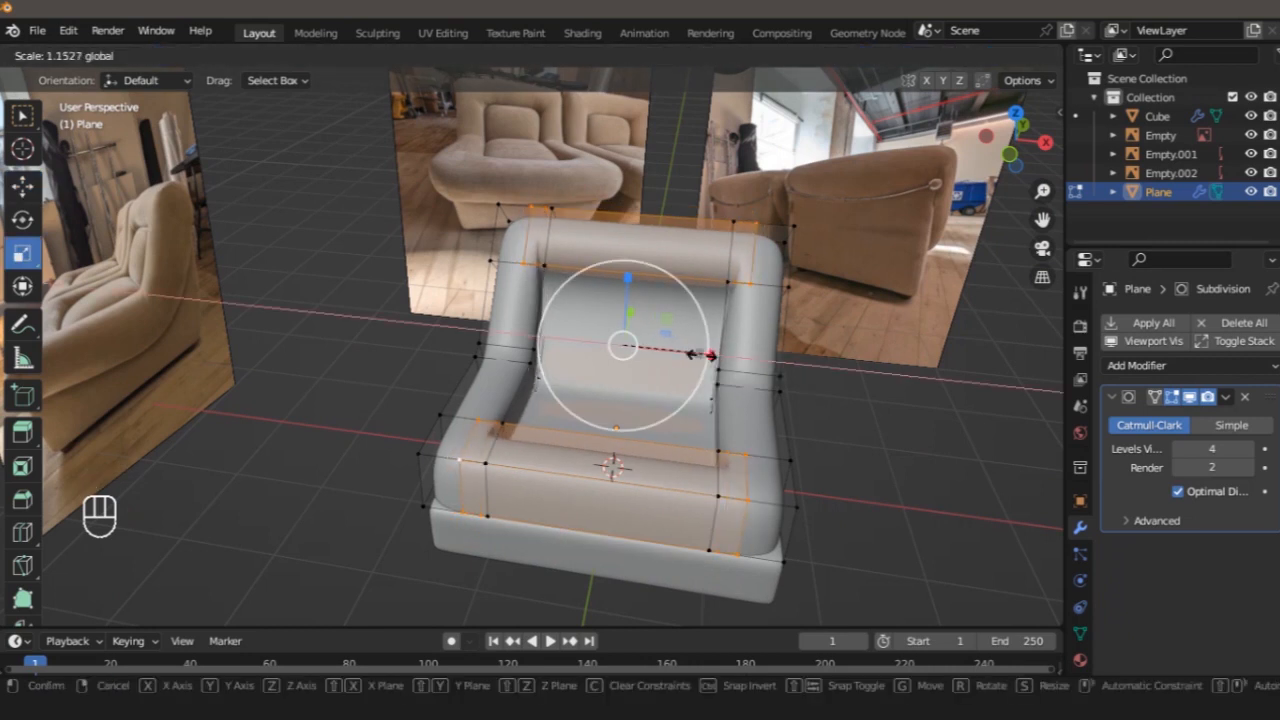
{"action": "left_click", "coordinate": [731, 452]}
Step: Select the loops along the inner side rims, adjust their spacing along X, save, and scale them by 0.832 along X
{"action": "left_click", "coordinate": [714, 418], "text": "alt"}
{"action": "key", "text": "alt+z"}
{"action": "left_click", "coordinate": [720, 456], "text": "alt"}
{"action": "key", "text": "alt+z"}
{"action": "left_click_drag", "start_coordinate": [692, 399], "coordinate": [702, 403]}
{"action": "key", "text": "Tab"}
{"action": "middle_click_drag", "start_coordinate": [930, 440], "coordinate": [751, 420]}
{"action": "key", "text": "ctrl+s"}
{"action": "key", "text": "Tab"}
{"action": "left_click_drag", "start_coordinate": [696, 367], "coordinate": [683, 371]}
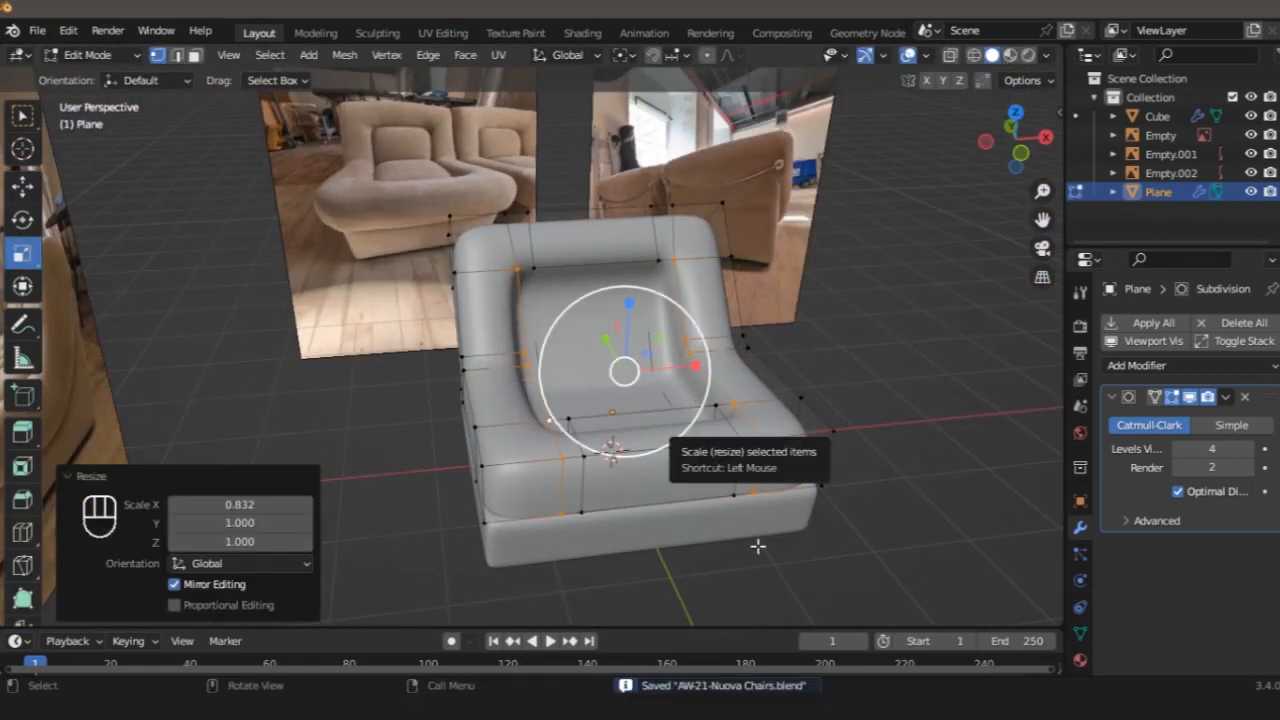
Step: Add a centred crosswise loop cut to the front rim and another to the backrest's top rim, and save the file
{"action": "middle_click_drag", "start_coordinate": [708, 458], "coordinate": [856, 467]}
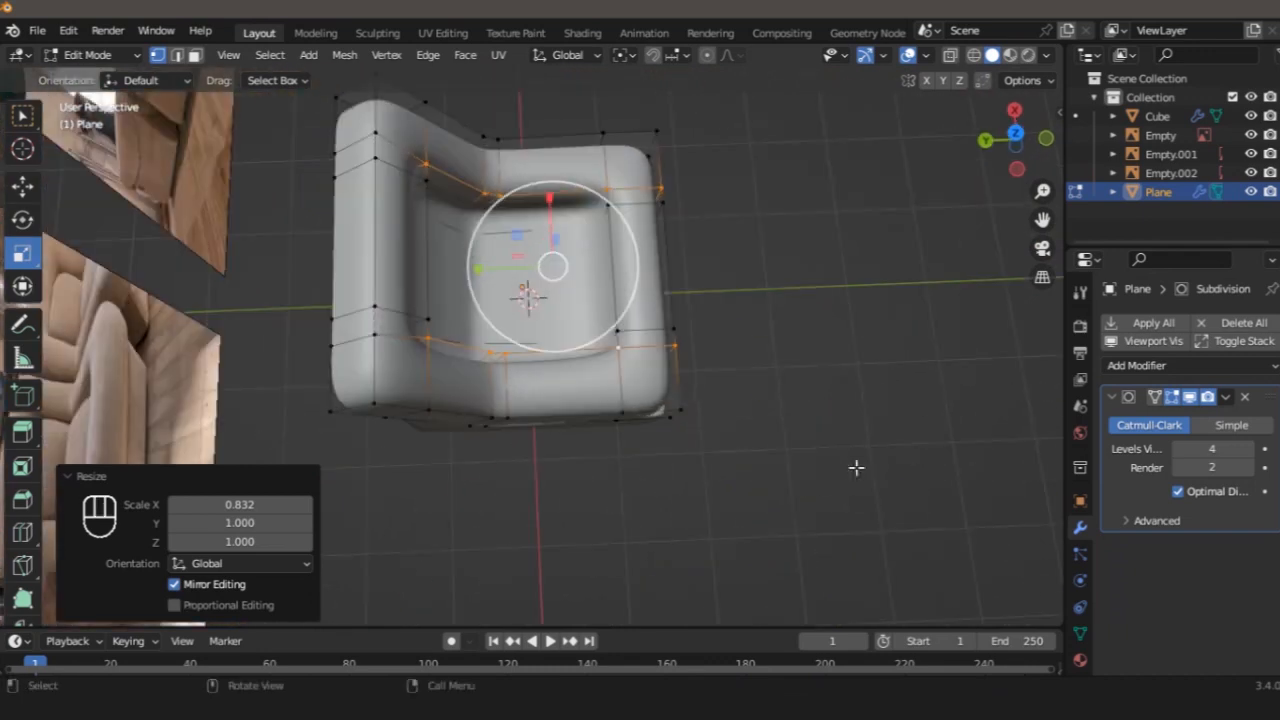
{"action": "left_click", "coordinate": [651, 368]}
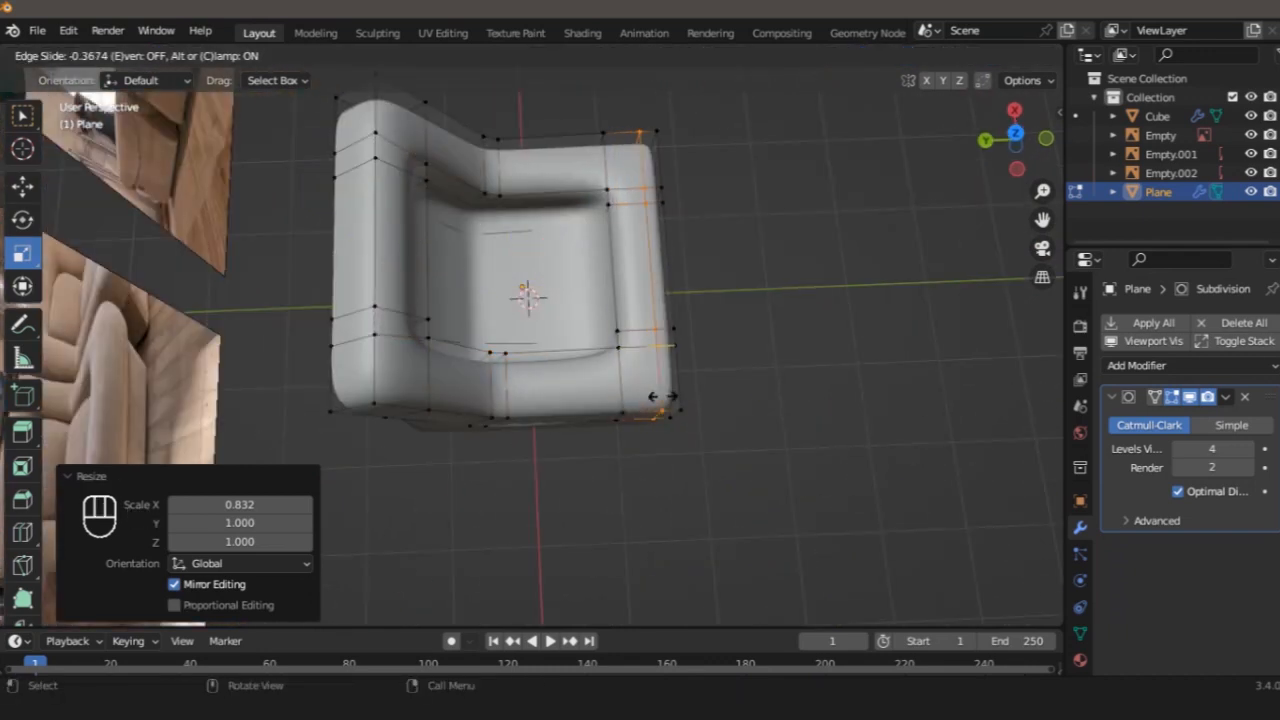
{"action": "key", "text": "Escape"}
{"action": "left_click", "coordinate": [399, 119]}
{"action": "key", "text": "Escape"}
{"action": "key", "text": "Tab"}
{"action": "middle_click_drag", "start_coordinate": [560, 428], "coordinate": [222, 288]}
{"action": "key", "text": "ctrl+s"}
{"action": "scroll", "coordinate": [697, 403], "scroll_direction": "down", "scroll_amount": 2}
{"action": "middle_click_drag", "start_coordinate": [815, 490], "coordinate": [720, 400]}
Step: Lower the whole cushion about 0.053 m along Z toward the base
{"action": "key", "text": "KP_3"}
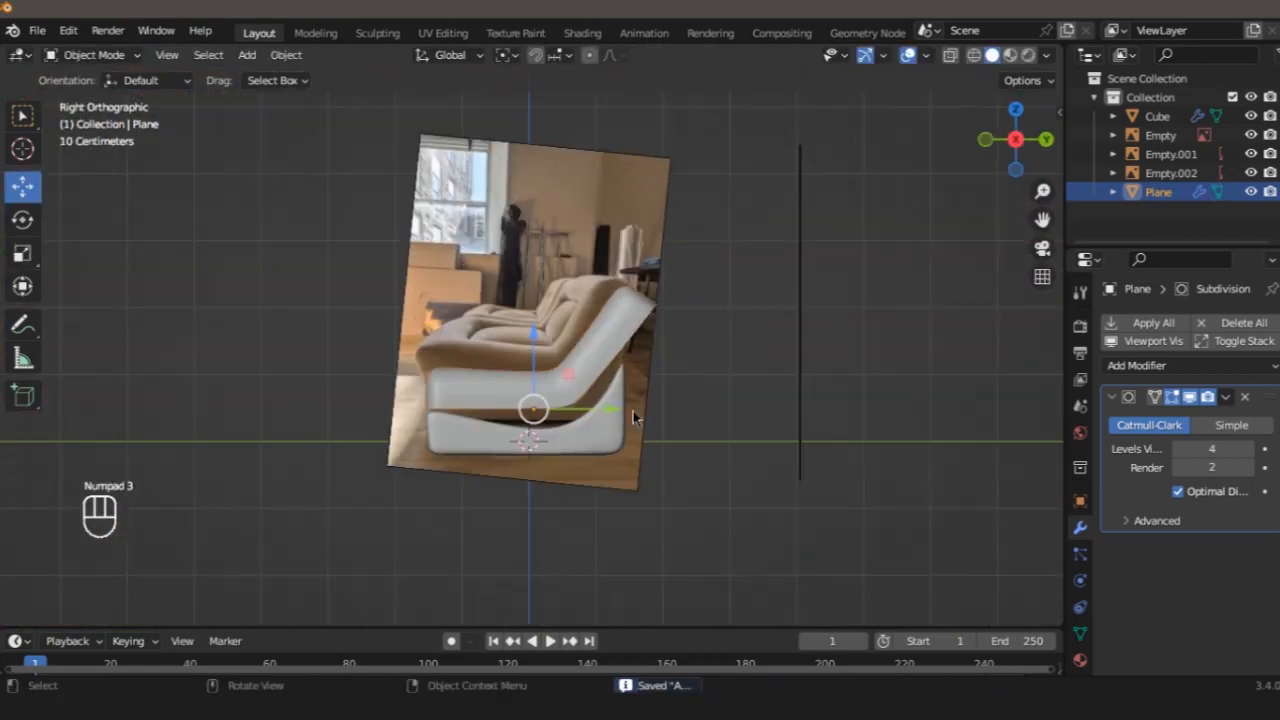
{"action": "scroll", "coordinate": [700, 381], "scroll_direction": "up", "scroll_amount": 2}
{"action": "left_click_drag", "start_coordinate": [536, 405], "coordinate": [534, 437]}
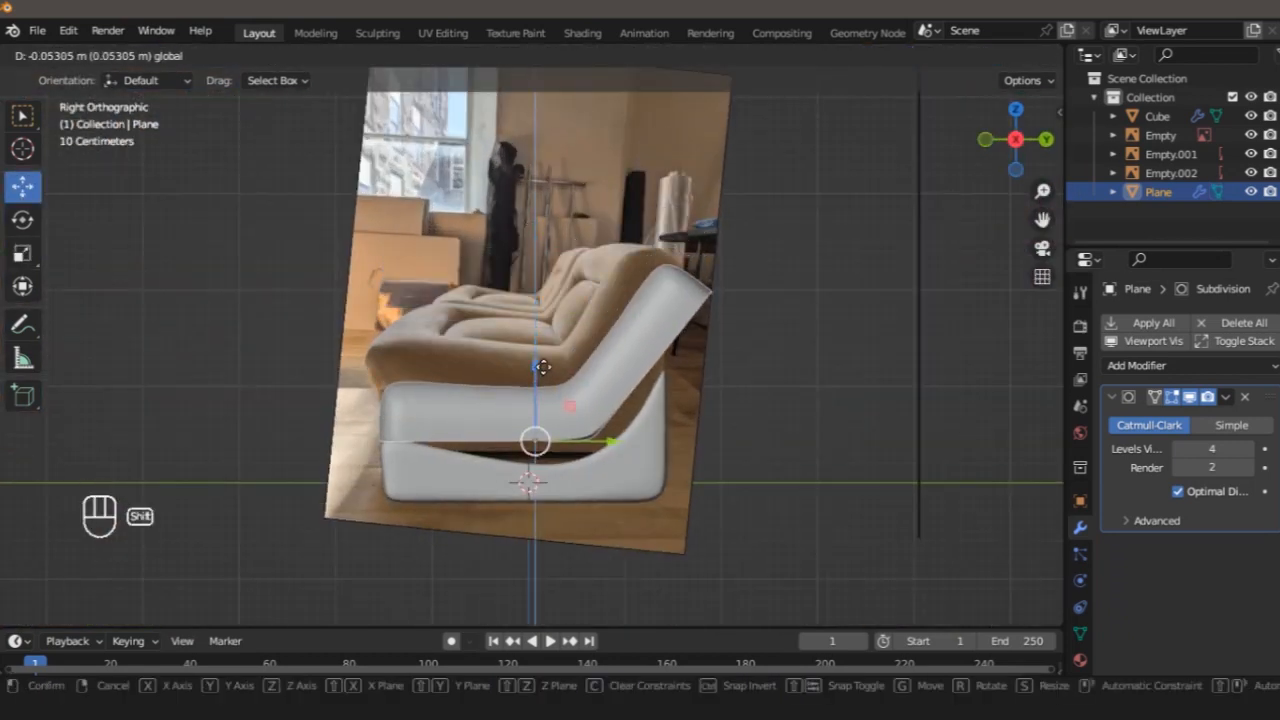
Step: With X-ray on, lower the cushion's bottom vertices behind the front rim along Z to meet the base's top curve
{"action": "key", "text": "Tab"}
{"action": "scroll", "coordinate": [477, 372], "scroll_direction": "up", "scroll_amount": 3}
{"action": "key", "text": "alt+z"}
{"action": "scroll", "coordinate": [344, 357], "scroll_direction": "up", "scroll_amount": 2}
{"action": "left_click_drag", "start_coordinate": [273, 369], "coordinate": [354, 397]}
{"action": "key", "text": "alt+z"}
{"action": "key", "text": "alt+z"}
{"action": "key", "text": "alt+z"}
{"action": "key", "text": "alt+z"}
{"action": "left_click_drag", "start_coordinate": [486, 452], "coordinate": [435, 388]}
{"action": "left_click_drag", "start_coordinate": [405, 350], "coordinate": [411, 393]}
Step: Move the bottom vertices under the bend between seat and backrest down onto the base's curve
{"action": "key", "text": "alt+z"}
{"action": "left_click_drag", "start_coordinate": [729, 437], "coordinate": [691, 410]}
{"action": "key", "text": "alt+z"}
{"action": "left_click_drag", "start_coordinate": [721, 433], "coordinate": [684, 408]}
{"action": "left_click_drag", "start_coordinate": [772, 368], "coordinate": [783, 432]}
{"action": "key", "text": "alt+z"}
{"action": "key", "text": "alt+z"}
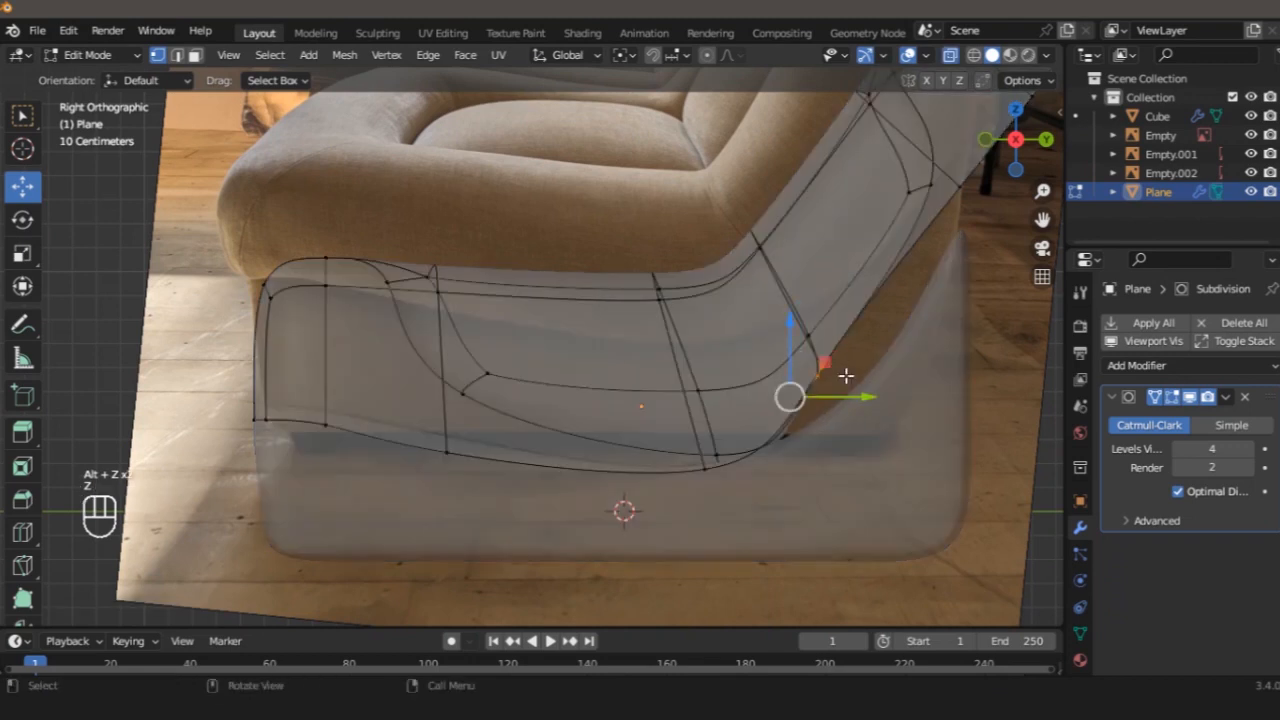
{"action": "key", "text": "g"}
{"action": "left_click_drag", "start_coordinate": [887, 401], "coordinate": [887, 401]}
{"action": "key", "text": "alt+z"}
Step: Shift the backrest's lower rear vertices toward the base's raised back edge, turn off X-ray and check the fit in perspective
{"action": "middle_click_drag", "start_coordinate": [887, 401], "coordinate": [623, 481], "text": "shift"}
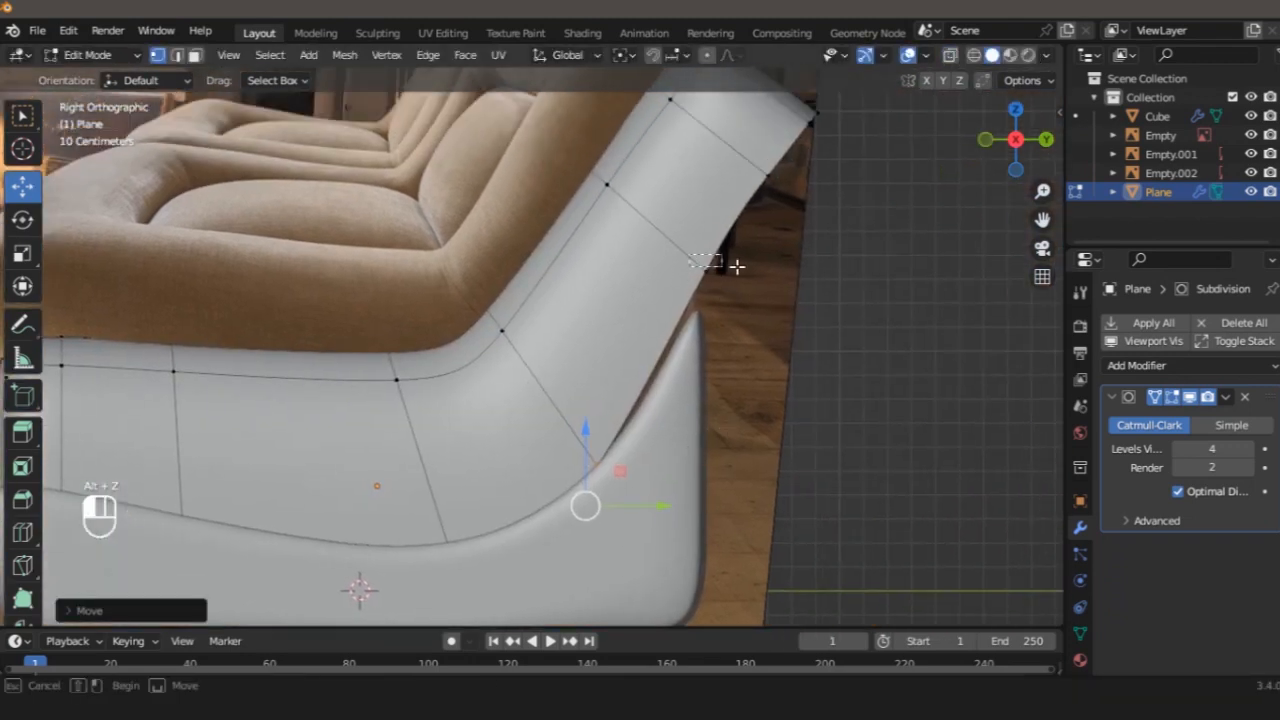
{"action": "left_click", "coordinate": [720, 266]}
{"action": "key", "text": "alt+z"}
{"action": "left_click_drag", "start_coordinate": [775, 300], "coordinate": [691, 257]}
{"action": "left_click_drag", "start_coordinate": [757, 204], "coordinate": [767, 219]}
{"action": "key", "text": "alt+z"}
{"action": "middle_click_drag", "start_coordinate": [793, 168], "coordinate": [556, 320], "text": "ctrl"}
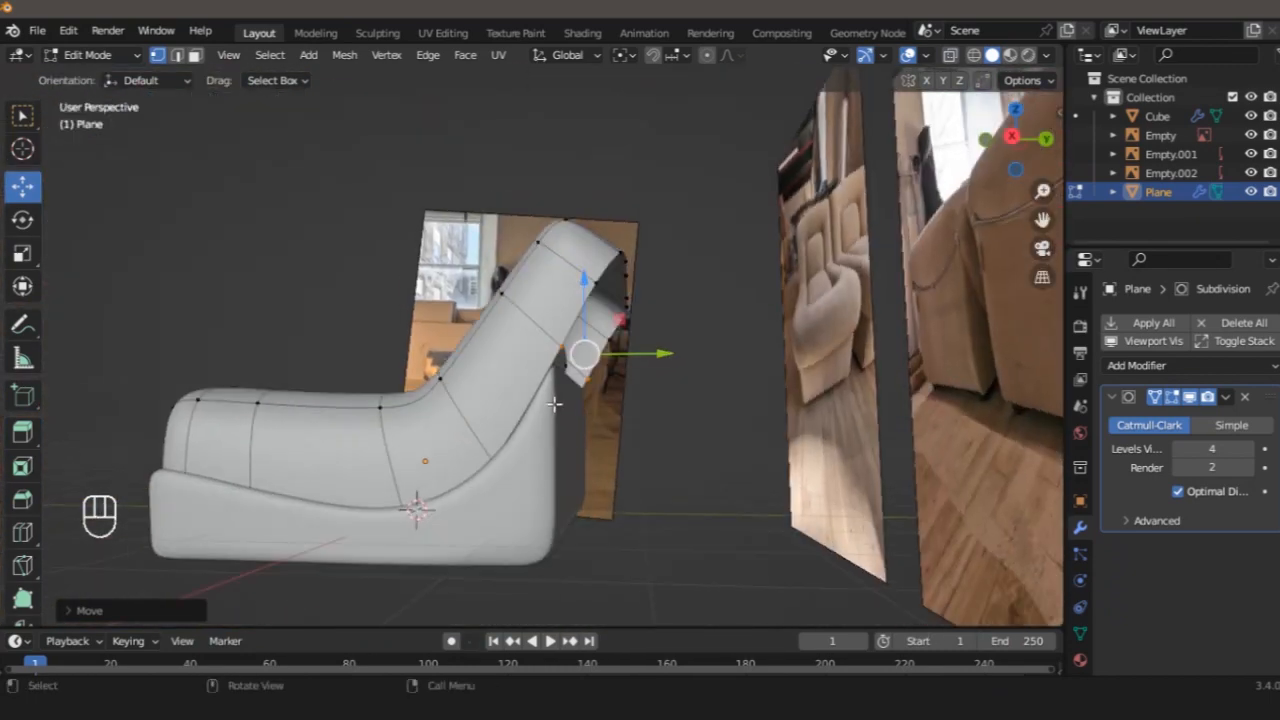
Step: Edit the base in side X-ray view and move its upper rear vertices toward the cushion's back edge
{"action": "key", "text": "Tab"}
{"action": "left_click", "coordinate": [554, 480]}
{"action": "key", "text": "Tab"}
{"action": "key", "text": "KP_3"}
{"action": "key", "text": "alt+z"}
{"action": "scroll", "coordinate": [674, 437], "scroll_direction": "up", "scroll_amount": 6}
{"action": "middle_click_drag", "start_coordinate": [627, 381], "coordinate": [531, 211], "text": "shift"}
{"action": "left_click_drag", "start_coordinate": [531, 211], "coordinate": [612, 262]}
{"action": "scroll", "coordinate": [603, 289], "scroll_direction": "down", "scroll_amount": 4}
{"action": "middle_click_drag", "start_coordinate": [603, 289], "coordinate": [593, 361], "text": "shift"}
{"action": "left_click_drag", "start_coordinate": [589, 322], "coordinate": [647, 243]}
{"action": "scroll", "coordinate": [436, 447], "scroll_direction": "up", "scroll_amount": 2}
Step: Move the vertices at the base's top rear tip about 0.02 m up and back to meet the cushion's rear corner
{"action": "left_click_drag", "start_coordinate": [559, 465], "coordinate": [603, 326]}
{"action": "key", "text": "g"}
{"action": "left_click_drag", "start_coordinate": [709, 162], "coordinate": [709, 152]}
{"action": "scroll", "coordinate": [854, 297], "scroll_direction": "up", "scroll_amount": 4}
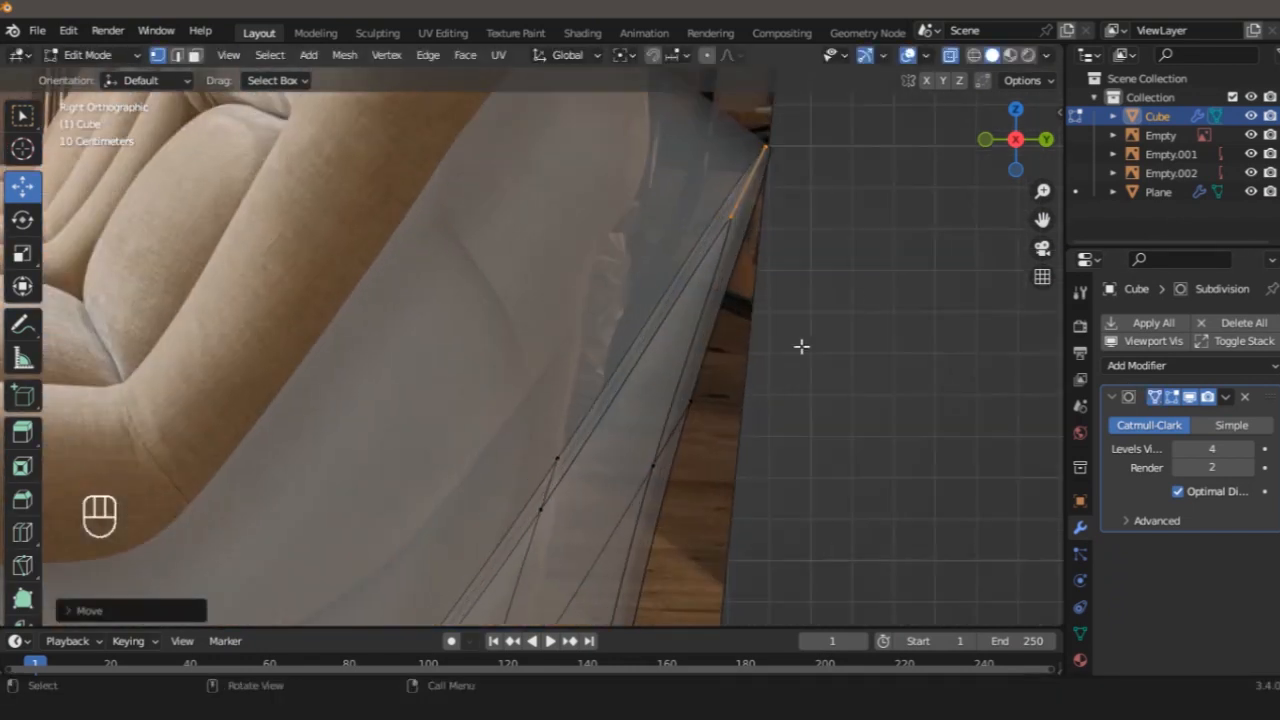
{"action": "middle_click_drag", "start_coordinate": [854, 297], "coordinate": [611, 491], "text": "shift"}
{"action": "left_click_drag", "start_coordinate": [634, 166], "coordinate": [664, 154]}
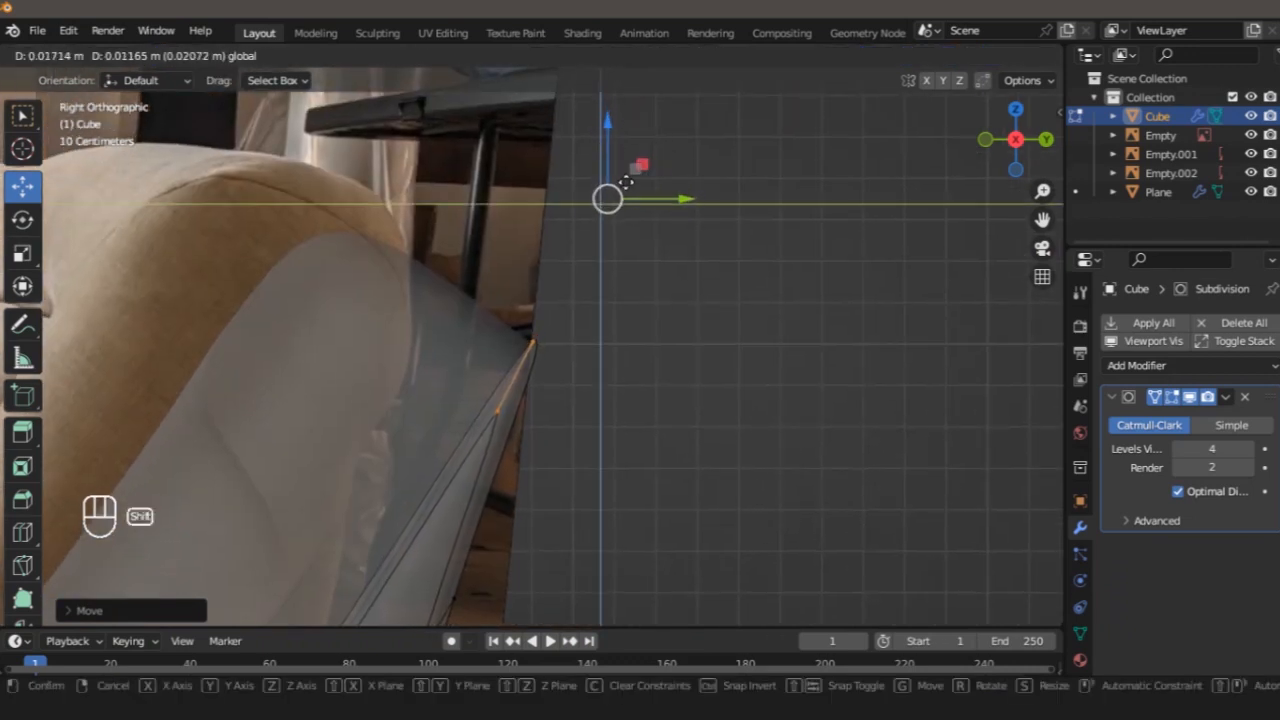
{"action": "left_click_drag", "start_coordinate": [601, 187], "coordinate": [601, 187]}
Step: Move the base's rear vertices just below the tip about 0.028 m up and back along the backrest
{"action": "scroll", "coordinate": [537, 366], "scroll_direction": "down", "scroll_amount": 7}
{"action": "middle_click_drag", "start_coordinate": [473, 586], "coordinate": [550, 424], "text": "shift"}
{"action": "scroll", "coordinate": [556, 480], "scroll_direction": "up", "scroll_amount": 2}
{"action": "left_click_drag", "start_coordinate": [531, 214], "coordinate": [651, 289]}
{"action": "key", "text": "alt+z"}
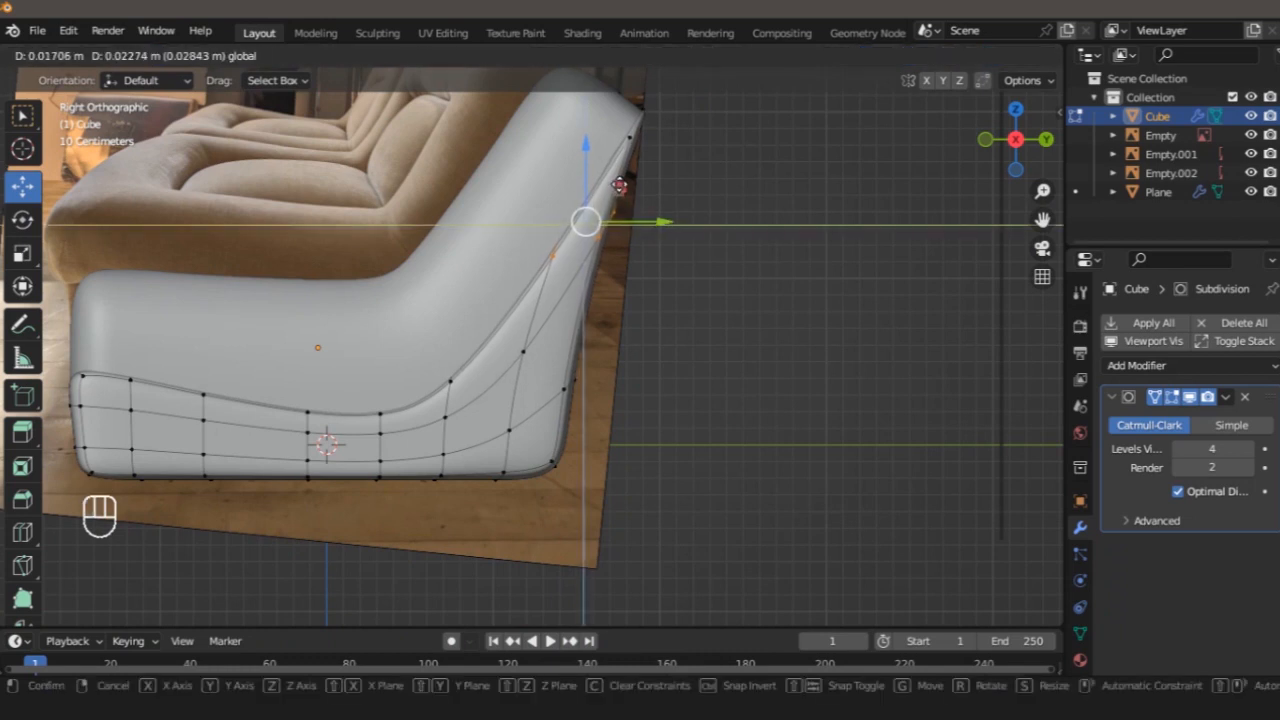
{"action": "left_click", "coordinate": [619, 186]}
Step: Raise the base's middle rear vertices and shift its bottom rear corner vertices forward to slant the back
{"action": "key", "text": "alt+z"}
{"action": "key", "text": "g"}
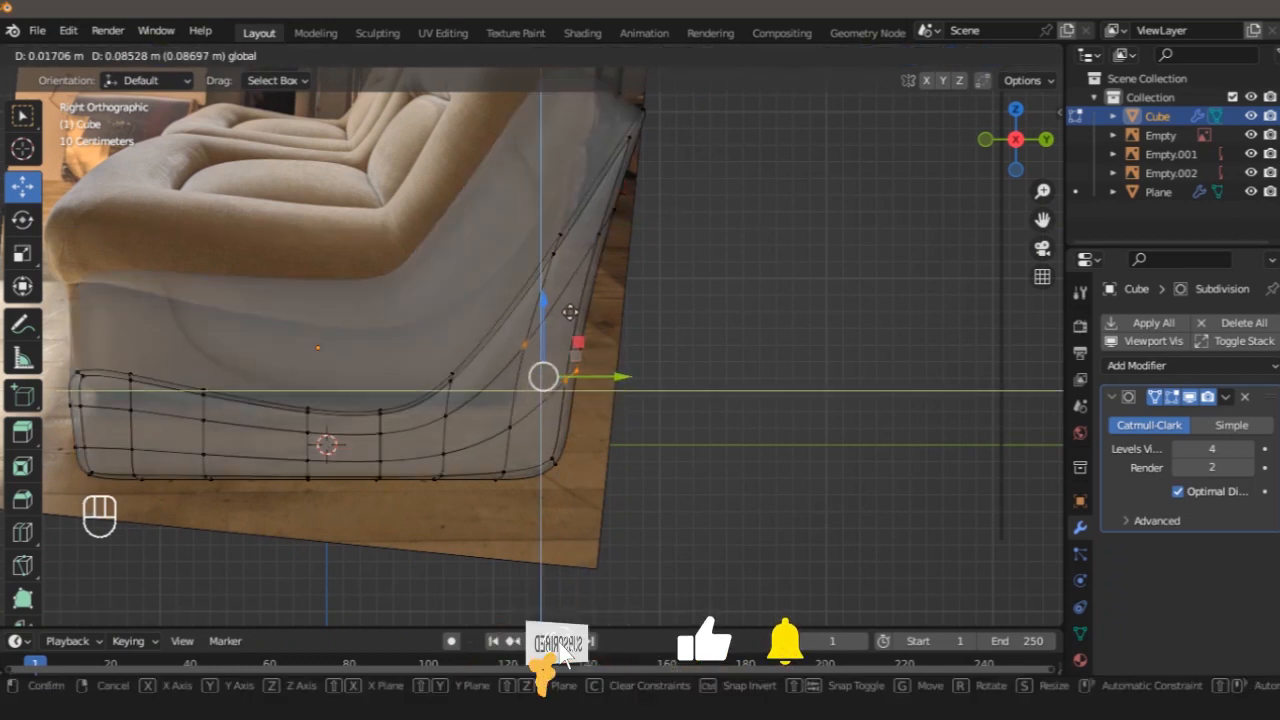
{"action": "left_click", "coordinate": [587, 456]}
{"action": "left_click_drag", "start_coordinate": [622, 486], "coordinate": [614, 486]}
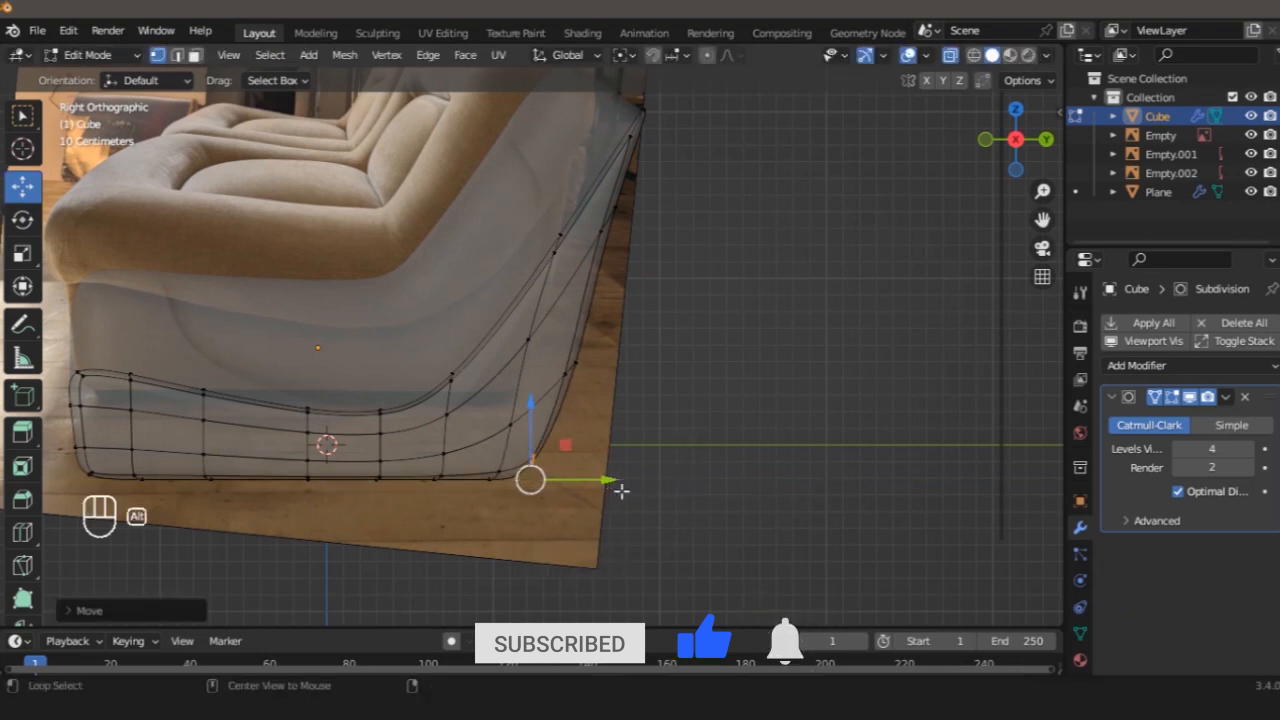
{"action": "key", "text": "alt+z"}
{"action": "key", "text": "Tab"}
{"action": "scroll", "coordinate": [567, 328], "scroll_direction": "down", "scroll_amount": 2}
{"action": "key", "text": "ctrl+s"}
{"action": "middle_click_drag", "start_coordinate": [567, 328], "coordinate": [583, 380]}
Step: Fine-tune the base's top rear tip vertices along Z against the cushion's back corner and save the file
{"action": "key", "text": "Tab"}
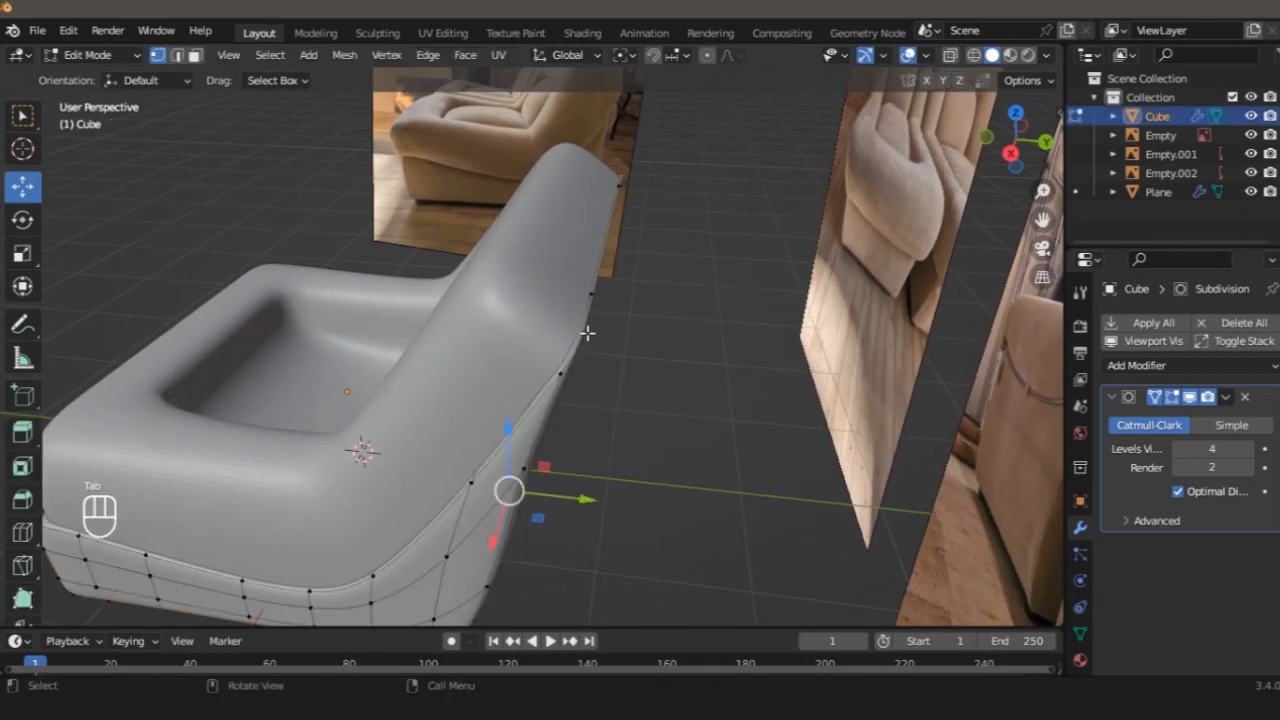
{"action": "middle_click_drag", "start_coordinate": [586, 334], "coordinate": [566, 317]}
{"action": "key", "text": "KP_3"}
{"action": "scroll", "coordinate": [586, 463], "scroll_direction": "up", "scroll_amount": 7}
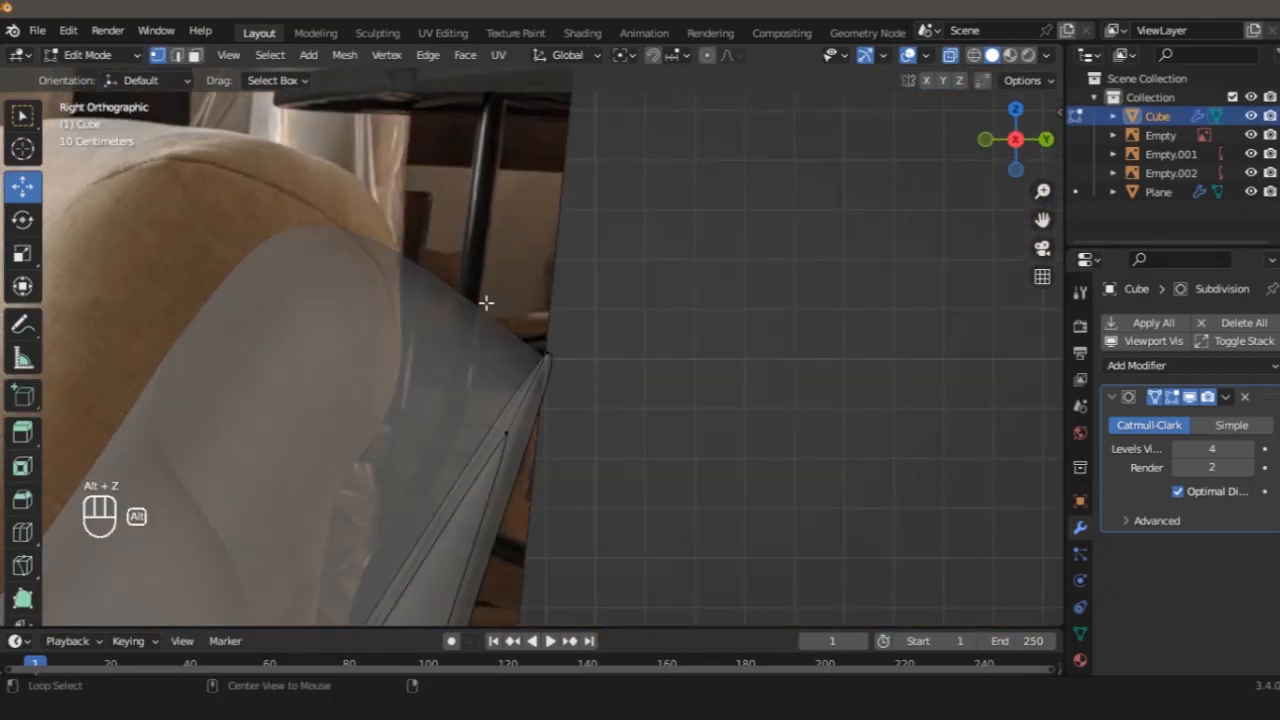
{"action": "middle_click_drag", "start_coordinate": [646, 360], "coordinate": [640, 289], "text": "shift"}
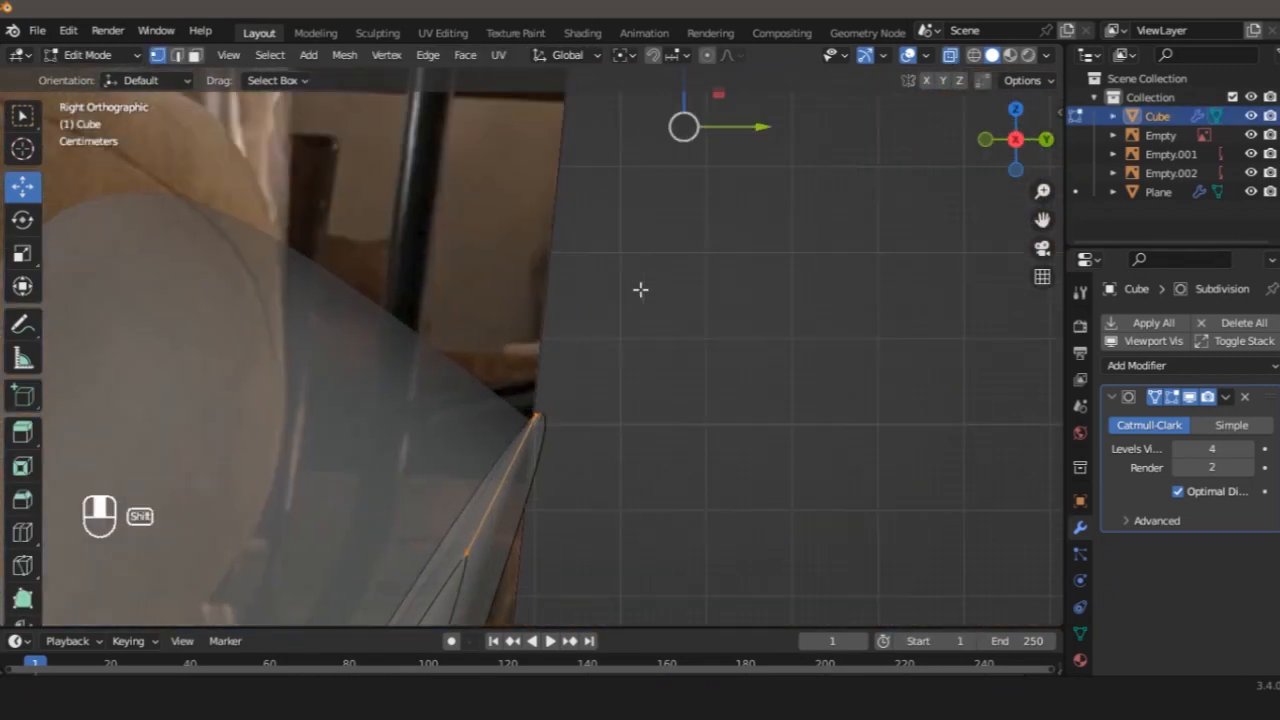
{"action": "left_click", "coordinate": [570, 457]}
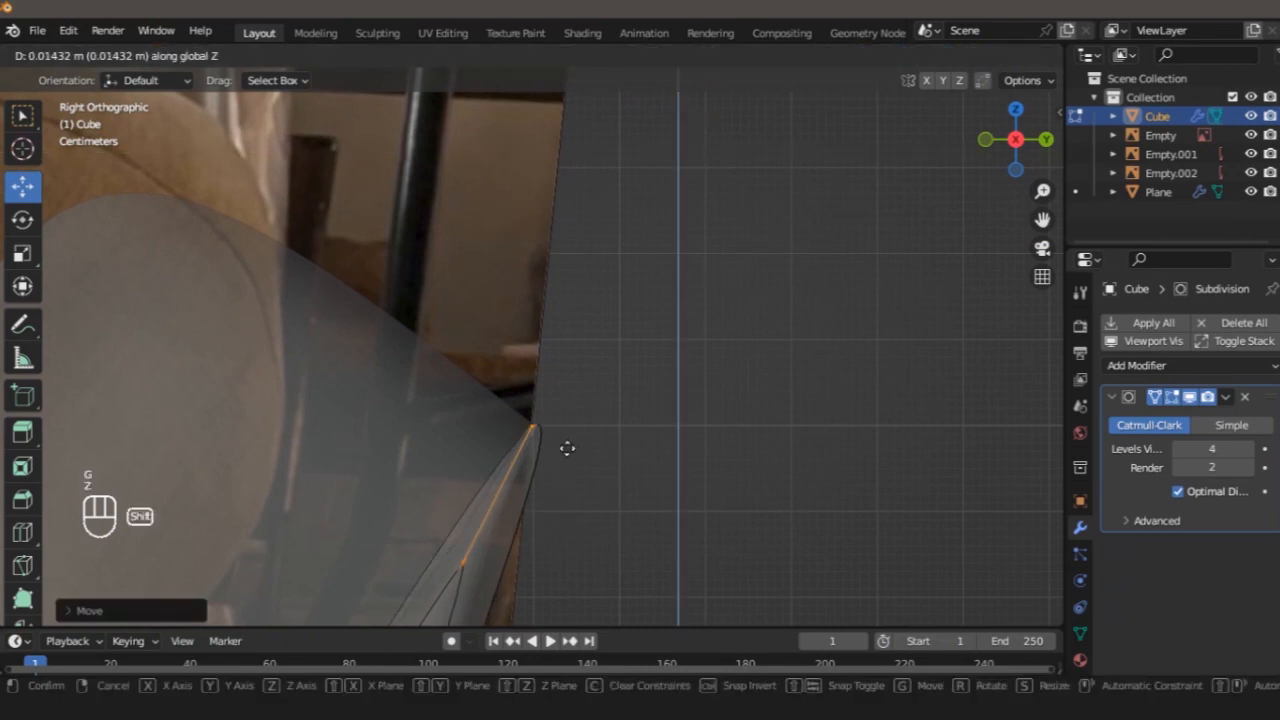
{"action": "left_click", "coordinate": [547, 487]}
{"action": "key", "text": "Tab"}
{"action": "key", "text": "alt+z"}
{"action": "left_click", "coordinate": [664, 428]}
{"action": "key", "text": "ctrl+s"}
{"action": "scroll", "coordinate": [532, 415], "scroll_direction": "down", "scroll_amount": 7}
{"action": "middle_click_drag", "start_coordinate": [506, 417], "coordinate": [373, 444]}
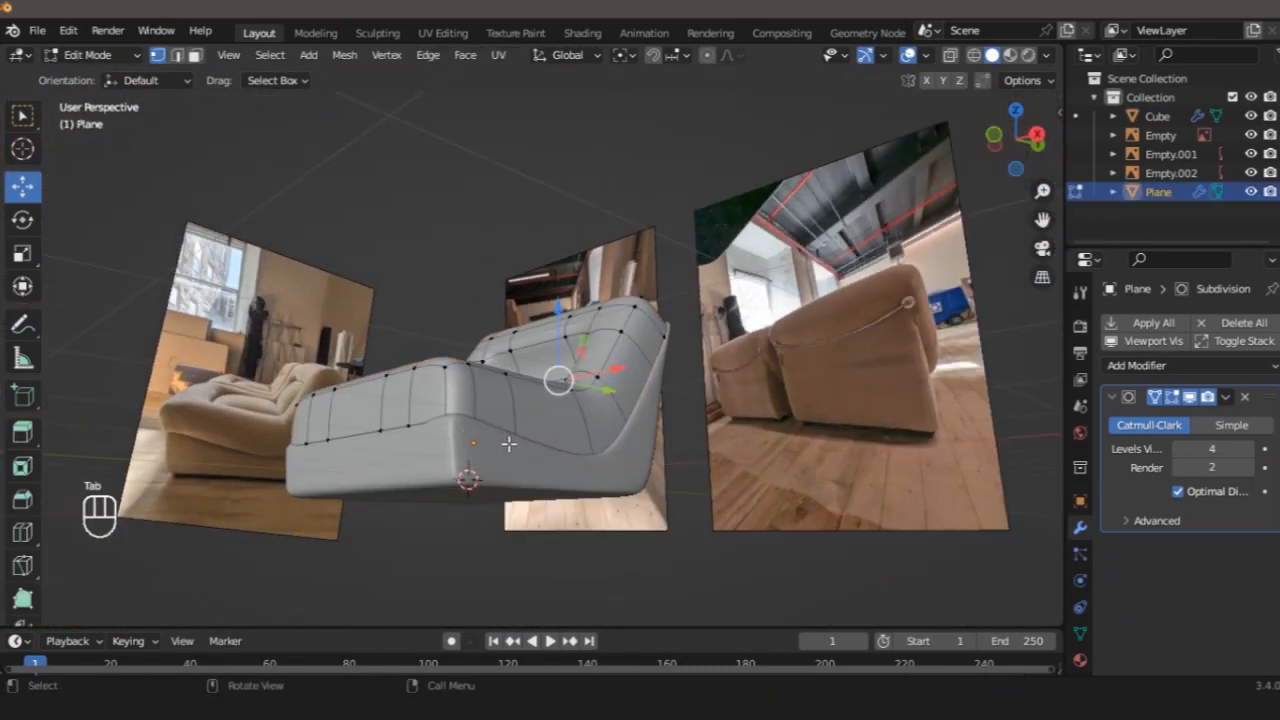
{"action": "middle_click_drag", "start_coordinate": [548, 457], "coordinate": [615, 505]}
{"action": "key", "text": "s"}
{"action": "key", "text": "Escape"}
{"action": "key", "text": "e"}
{"action": "key", "text": "Escape"}
{"action": "key", "text": "ctrl+z"}
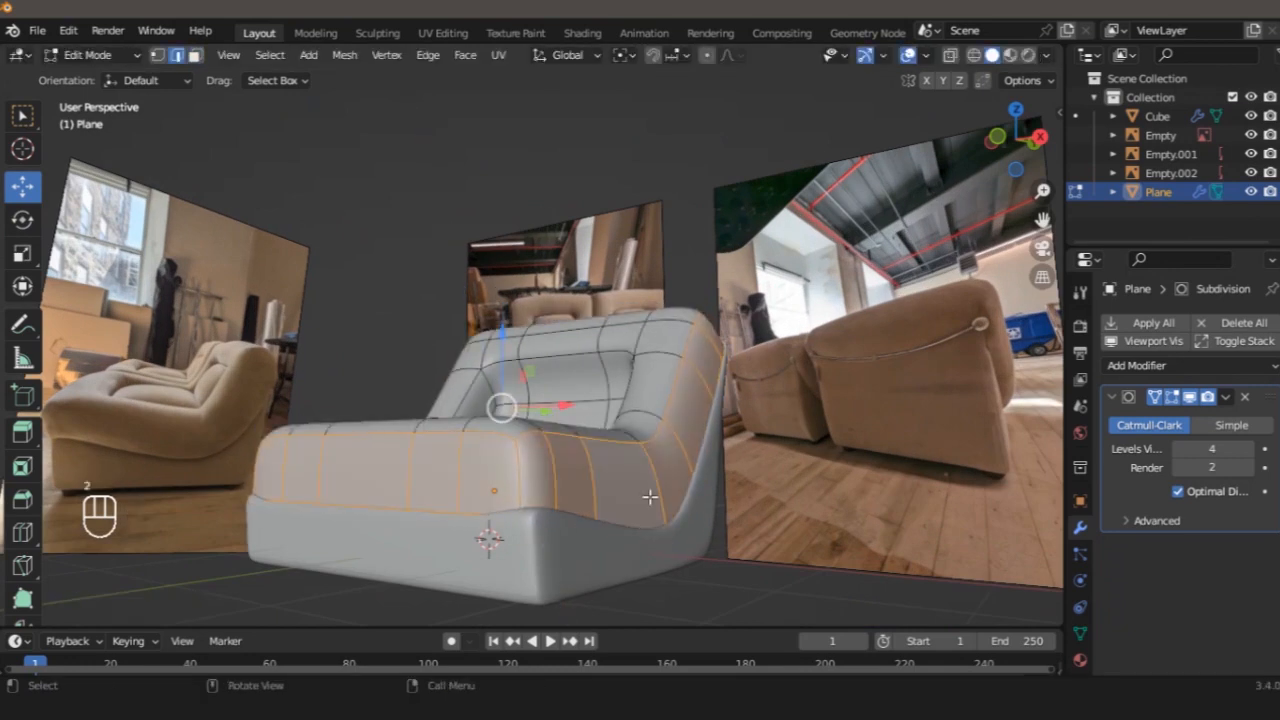
Step: Try to bevel the cushion's lower edge loop
{"action": "left_click", "coordinate": [512, 448], "text": "alt+shift"}
{"action": "middle_click_drag", "start_coordinate": [500, 448], "coordinate": [594, 560]}
{"action": "left_click", "coordinate": [586, 357], "text": "alt+shift"}
{"action": "middle_click_drag", "start_coordinate": [820, 440], "coordinate": [730, 390]}
{"action": "key", "text": "ctrl+b"}
{"action": "middle_click_drag", "start_coordinate": [878, 561], "coordinate": [886, 457]}
{"action": "key", "text": "ctrl+z"}
Step: Scale the cushion's lower edge loop outward by about 1.13 so it bulges over the base
{"action": "scroll", "coordinate": [800, 577], "scroll_direction": "down", "scroll_amount": 2}
{"action": "scroll", "coordinate": [586, 446], "scroll_direction": "up", "scroll_amount": 1}
{"action": "key", "text": "alt+z"}
{"action": "key", "text": "alt+z"}
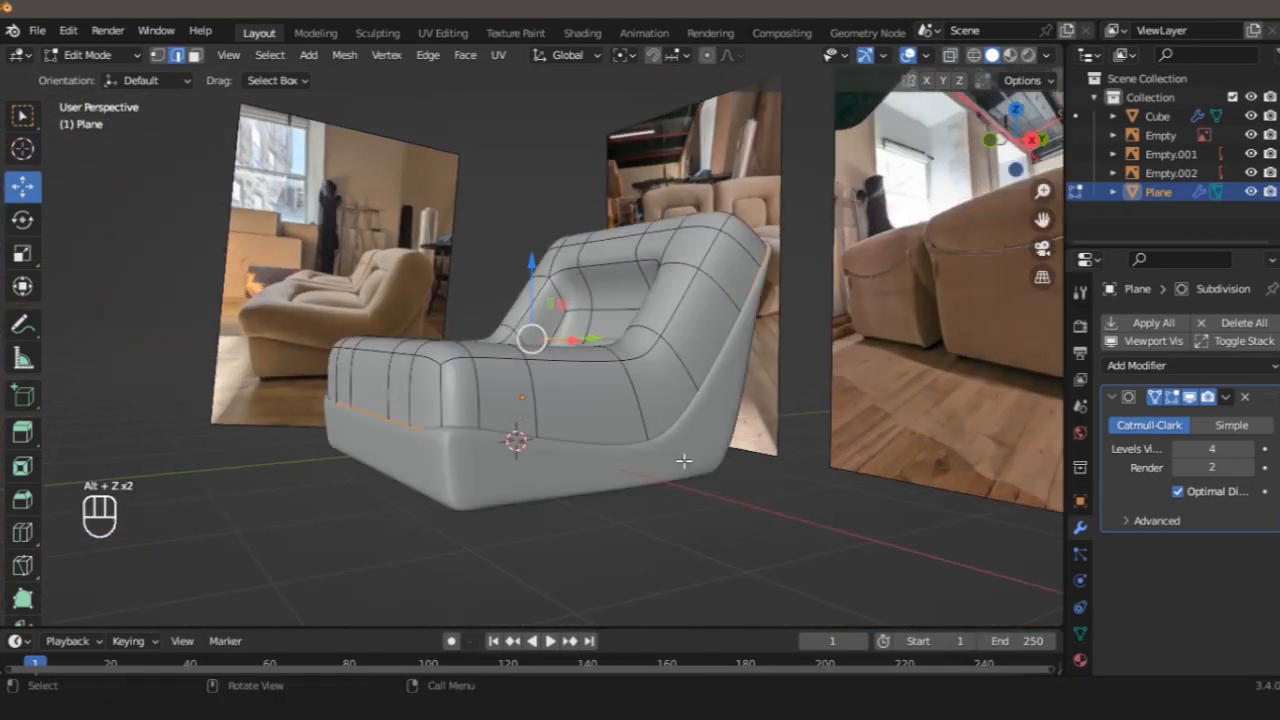
{"action": "key", "text": "s"}
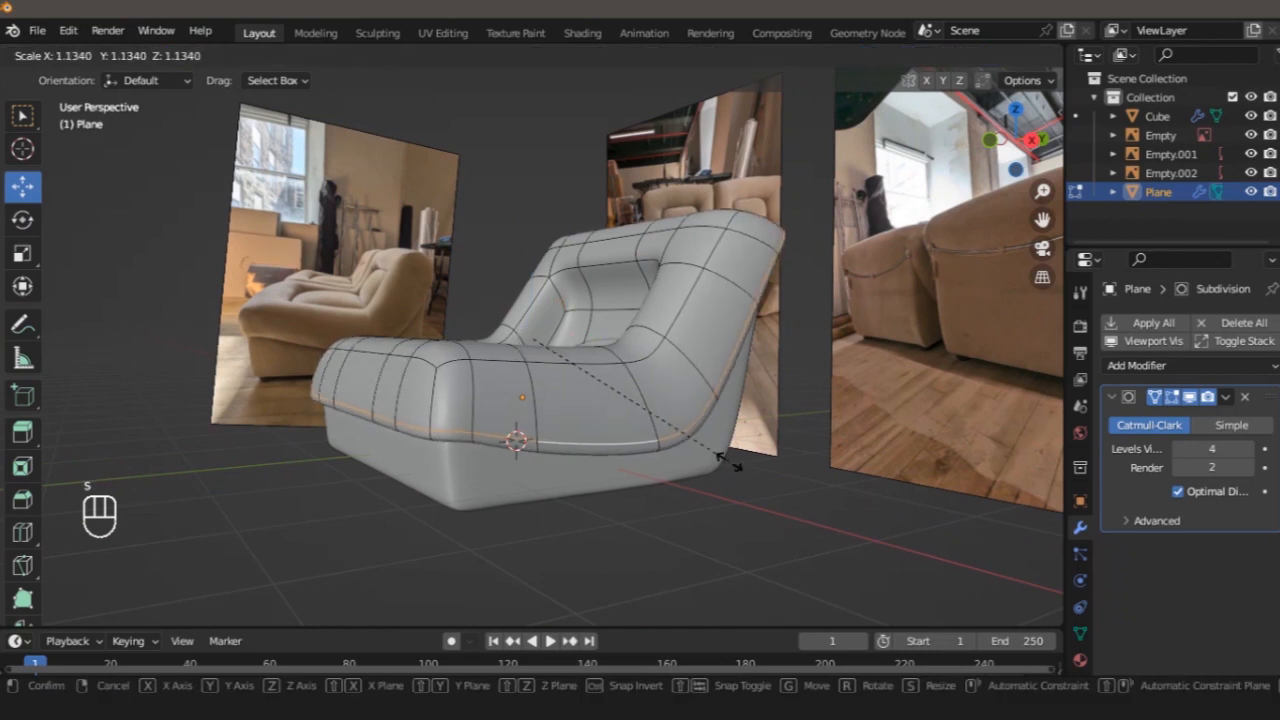
{"action": "left_click", "coordinate": [725, 461]}
Step: Rescale the cushion's lower edge loop in side view to refine the overhang, and save the file
{"action": "key", "text": "KP_3"}
{"action": "key", "text": "s"}
{"action": "left_click", "coordinate": [729, 480]}
{"action": "middle_click_drag", "start_coordinate": [566, 401], "coordinate": [857, 457], "text": "shift"}
{"action": "scroll", "coordinate": [857, 457], "scroll_direction": "down", "scroll_amount": 2}
{"action": "key", "text": "Tab"}
{"action": "key", "text": "ctrl+s"}
{"action": "middle_click_drag", "start_coordinate": [834, 503], "coordinate": [740, 395]}
Step: Move the cushion's front vertices forward along Y in side X-ray view to round the front, and save the file
{"action": "key", "text": "Tab"}
{"action": "scroll", "coordinate": [706, 400], "scroll_direction": "up", "scroll_amount": 3}
{"action": "key", "text": "KP_3"}
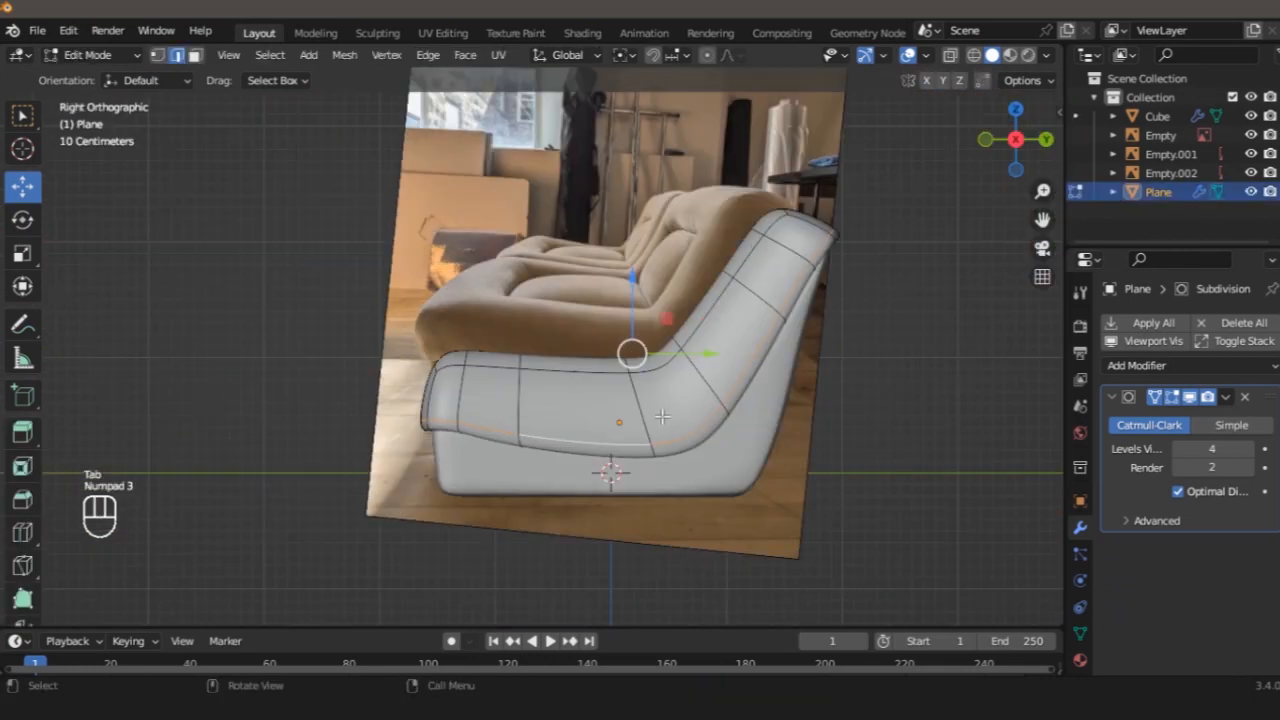
{"action": "scroll", "coordinate": [540, 360], "scroll_direction": "up", "scroll_amount": 5}
{"action": "key", "text": "1"}
{"action": "key", "text": "alt+z"}
{"action": "left_click_drag", "start_coordinate": [258, 340], "coordinate": [322, 428]}
{"action": "left_click_drag", "start_coordinate": [340, 358], "coordinate": [281, 358]}
{"action": "left_click_drag", "start_coordinate": [240, 512], "coordinate": [343, 570]}
{"action": "key", "text": "alt+z"}
{"action": "key", "text": "Tab"}
{"action": "key", "text": "ctrl+s"}
{"action": "scroll", "coordinate": [517, 406], "scroll_direction": "down", "scroll_amount": 4}
{"action": "middle_click_drag", "start_coordinate": [517, 406], "coordinate": [603, 394]}
{"action": "key", "text": "KP_3"}
{"action": "scroll", "coordinate": [654, 451], "scroll_direction": "up", "scroll_amount": 5}
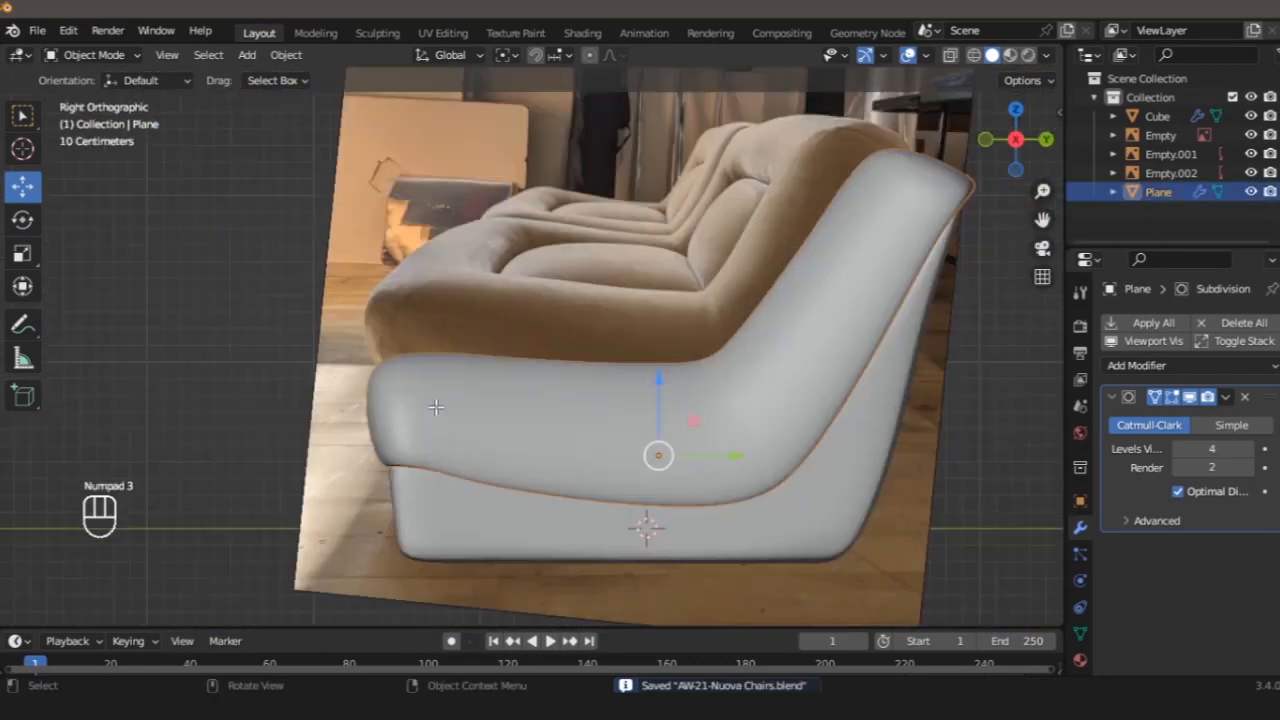
Step: Lower the cushion's bottom front vertices slightly along Z to meet the base's front edge, and save the file
{"action": "key", "text": "Tab"}
{"action": "left_click_drag", "start_coordinate": [358, 421], "coordinate": [358, 420]}
{"action": "scroll", "coordinate": [471, 401], "scroll_direction": "up", "scroll_amount": 1}
{"action": "middle_click_drag", "start_coordinate": [471, 401], "coordinate": [725, 279], "text": "shift"}
{"action": "scroll", "coordinate": [725, 279], "scroll_direction": "up", "scroll_amount": 4}
{"action": "key", "text": "ctrl+z"}
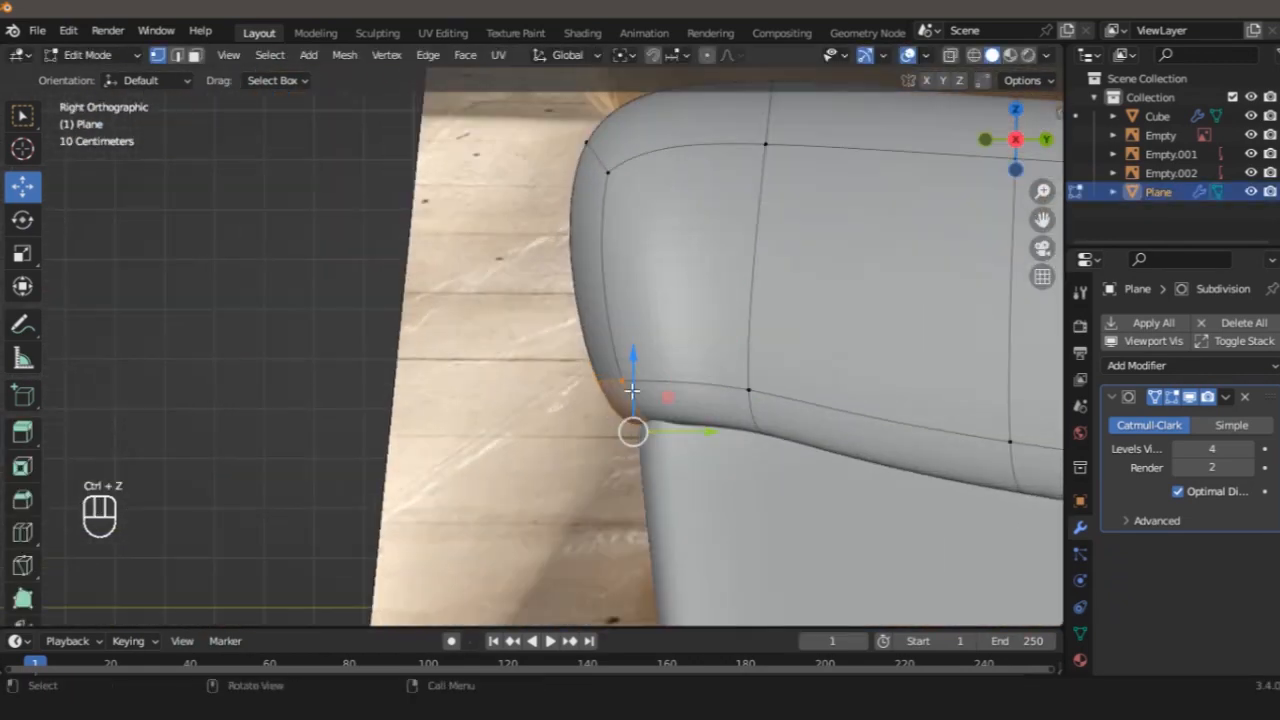
{"action": "key", "text": "alt+z"}
{"action": "left_click_drag", "start_coordinate": [710, 508], "coordinate": [641, 447]}
{"action": "left_click_drag", "start_coordinate": [667, 342], "coordinate": [668, 352]}
{"action": "key", "text": "alt+z"}
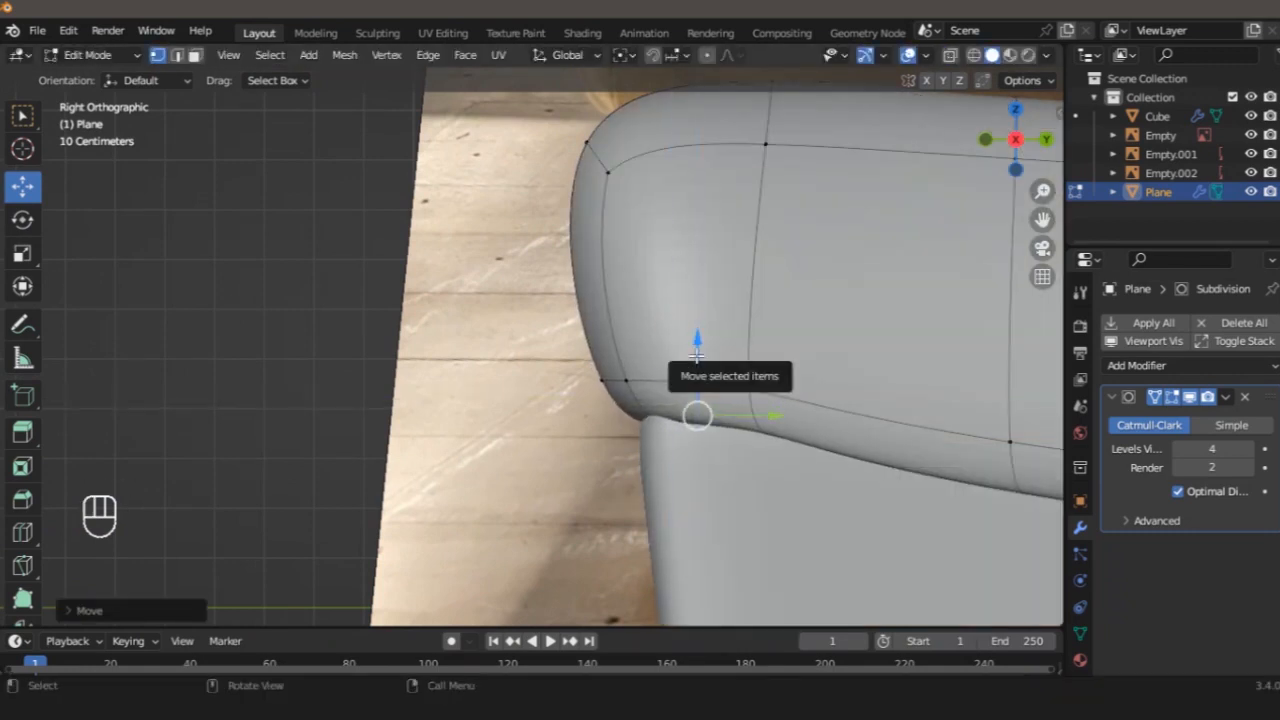
{"action": "key", "text": "Tab"}
{"action": "key", "text": "ctrl+s"}
{"action": "key", "text": "ctrl+s"}
Step: Raise the top faces along the cushion's front rim in side view and save the file
{"action": "middle_click_drag", "start_coordinate": [500, 451], "coordinate": [633, 513]}
{"action": "scroll", "coordinate": [437, 430], "scroll_direction": "down", "scroll_amount": 5}
{"action": "key", "text": "Tab"}
{"action": "middle_click_drag", "start_coordinate": [563, 616], "coordinate": [553, 335]}
{"action": "key", "text": "3"}
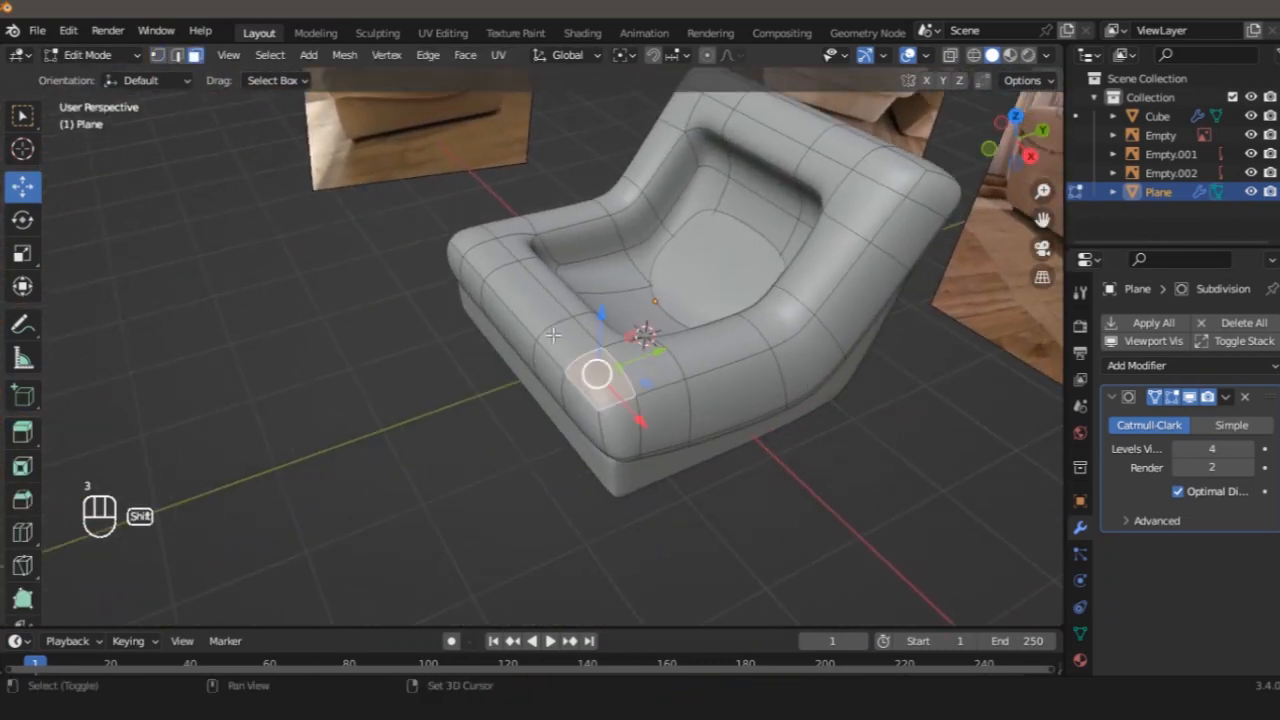
{"action": "scroll", "coordinate": [474, 243], "scroll_direction": "up", "scroll_amount": 3}
{"action": "key", "text": "KP_3"}
{"action": "scroll", "coordinate": [572, 187], "scroll_direction": "up", "scroll_amount": 2}
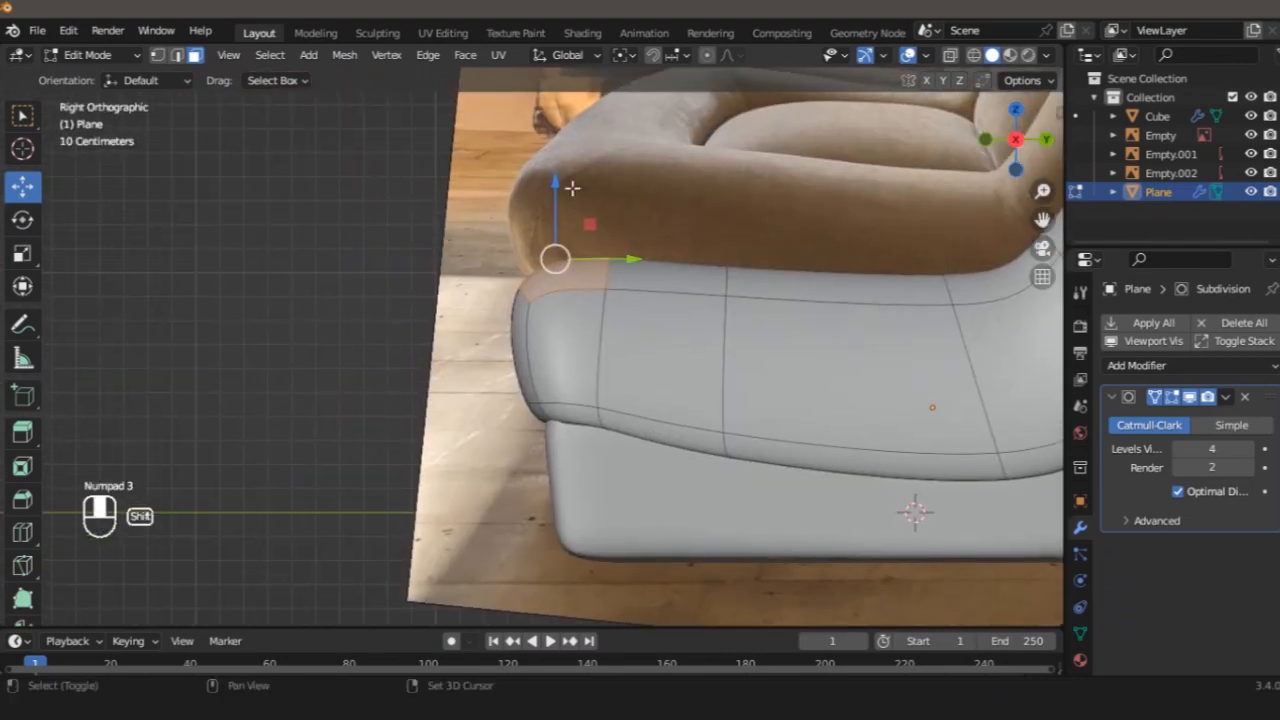
{"action": "key", "text": "Tab"}
{"action": "middle_click_drag", "start_coordinate": [541, 351], "coordinate": [623, 540]}
{"action": "key", "text": "ctrl+s"}
{"action": "key", "text": "Tab"}
{"action": "middle_click_drag", "start_coordinate": [794, 420], "coordinate": [780, 400]}
{"action": "key", "text": "s"}
{"action": "left_click", "coordinate": [680, 400]}
{"action": "key", "text": "Tab"}
{"action": "middle_click_drag", "start_coordinate": [680, 400], "coordinate": [688, 341]}
{"action": "key", "text": "ctrl+z"}
{"action": "key", "text": "ctrl+z"}
{"action": "key", "text": "ctrl+z"}
Step: Check the cushion's lower edge loop against the base and side photo with X-ray on, and save the file
{"action": "middle_click_drag", "start_coordinate": [698, 394], "coordinate": [740, 420]}
{"action": "key", "text": "KP_3"}
{"action": "key", "text": "Tab"}
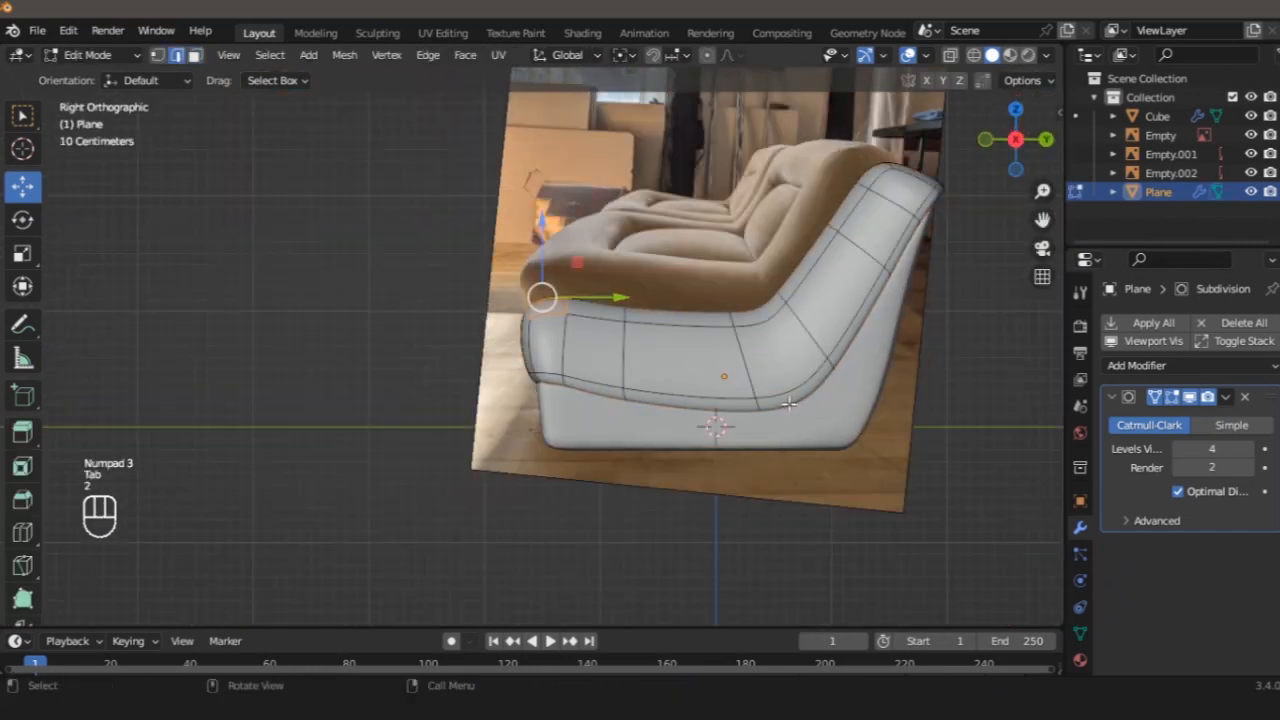
{"action": "key", "text": "alt+z"}
{"action": "key", "text": "alt+z"}
{"action": "key", "text": "alt+z"}
{"action": "left_click", "coordinate": [676, 396], "text": "alt"}
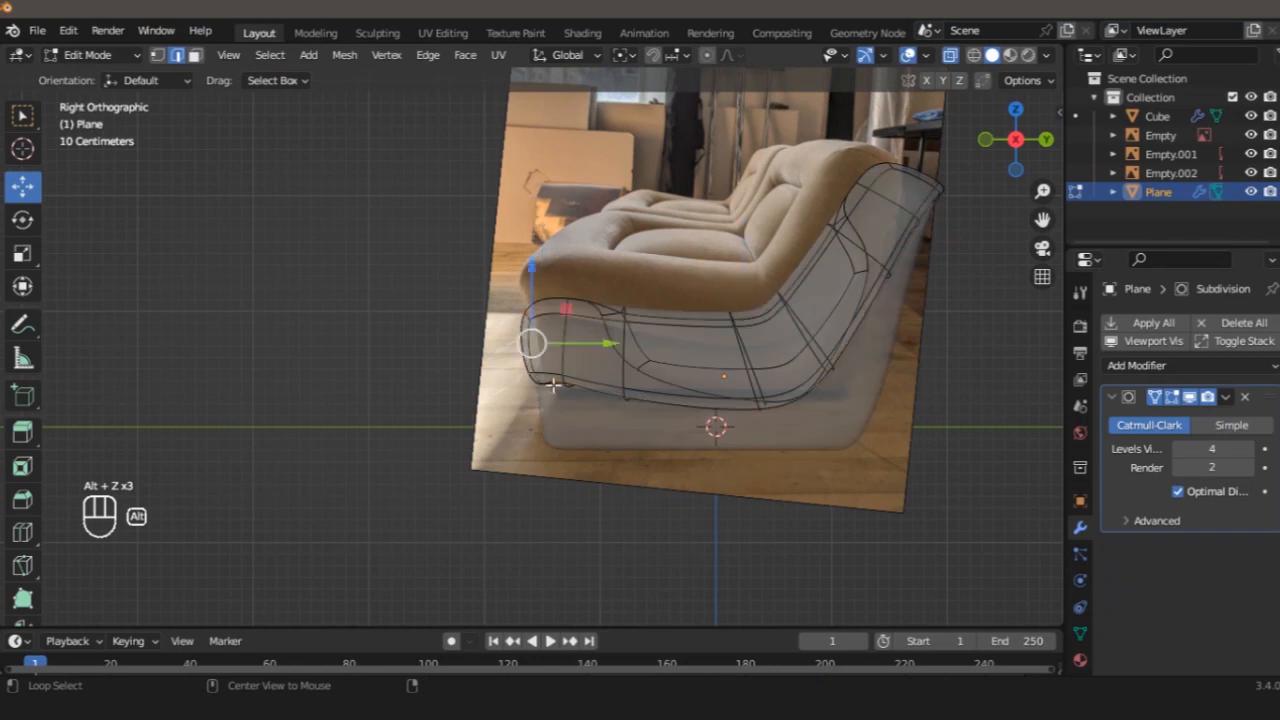
{"action": "key", "text": "alt+z"}
{"action": "key", "text": "Tab"}
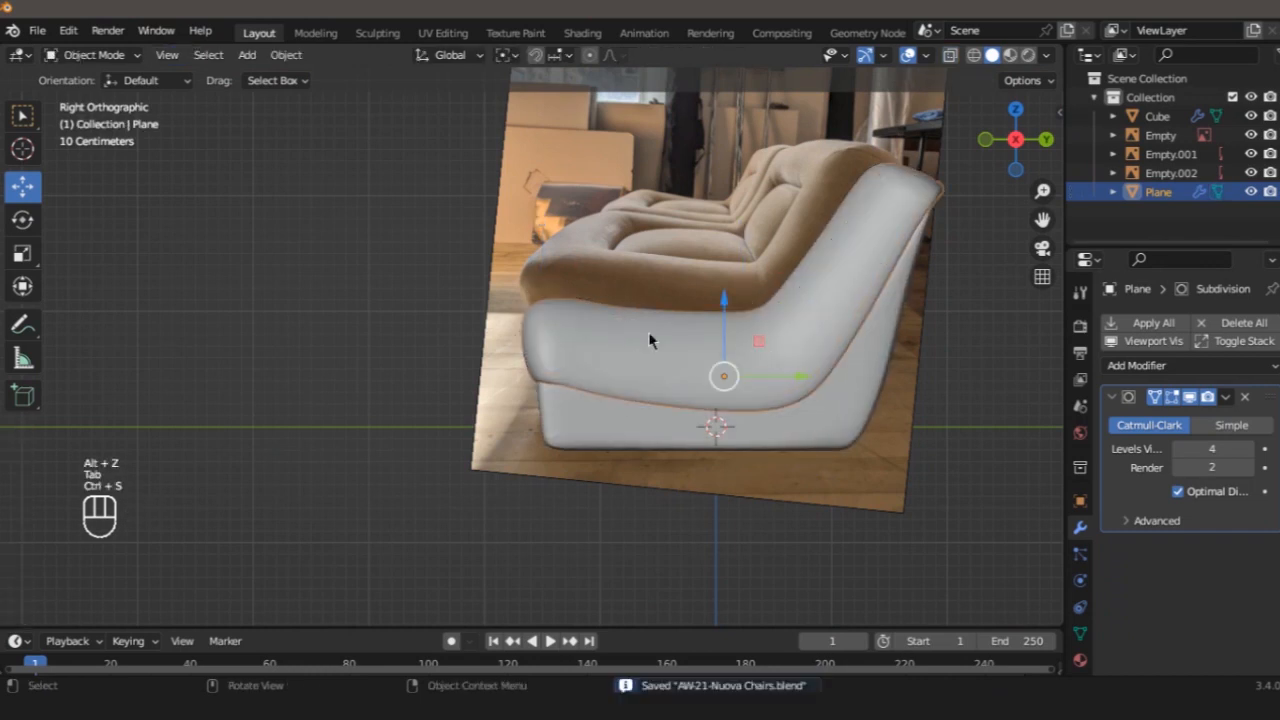
Step: Move the top faces of both side rims around the seat bend about 0.053 m back and down
{"action": "middle_click_drag", "start_coordinate": [681, 336], "coordinate": [723, 422]}
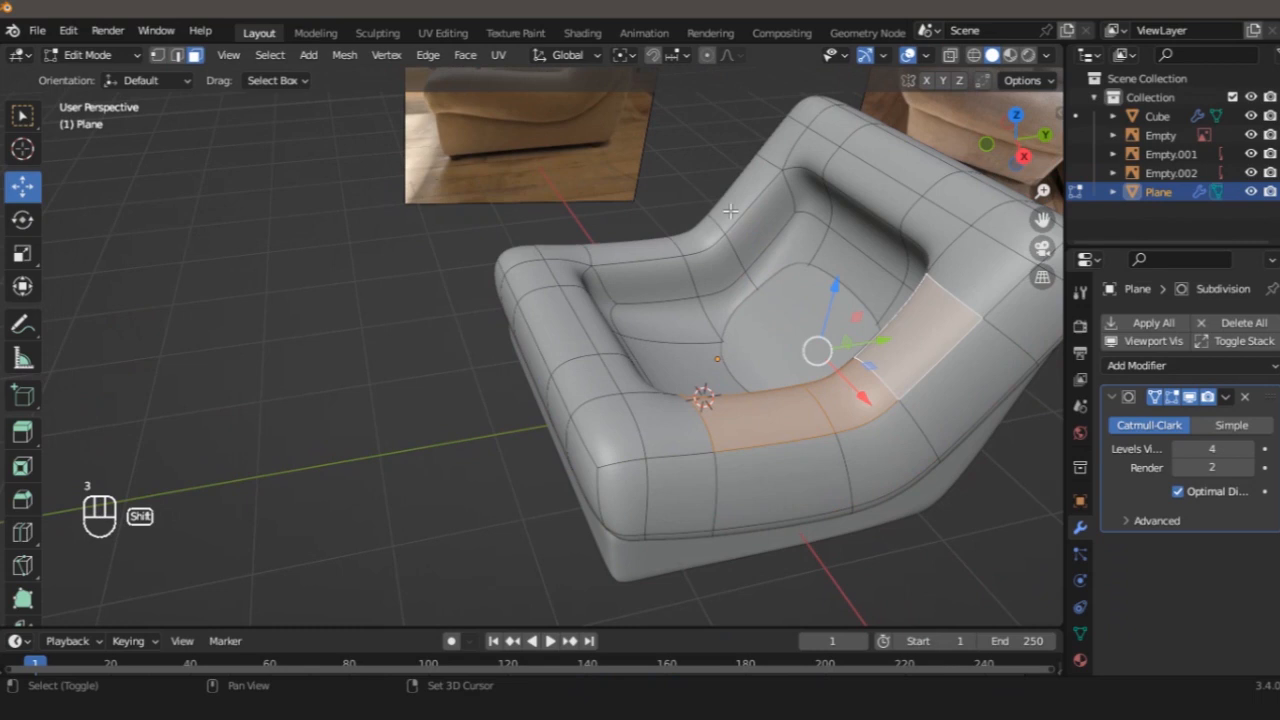
{"action": "key", "text": "KP_3"}
{"action": "key", "text": "g"}
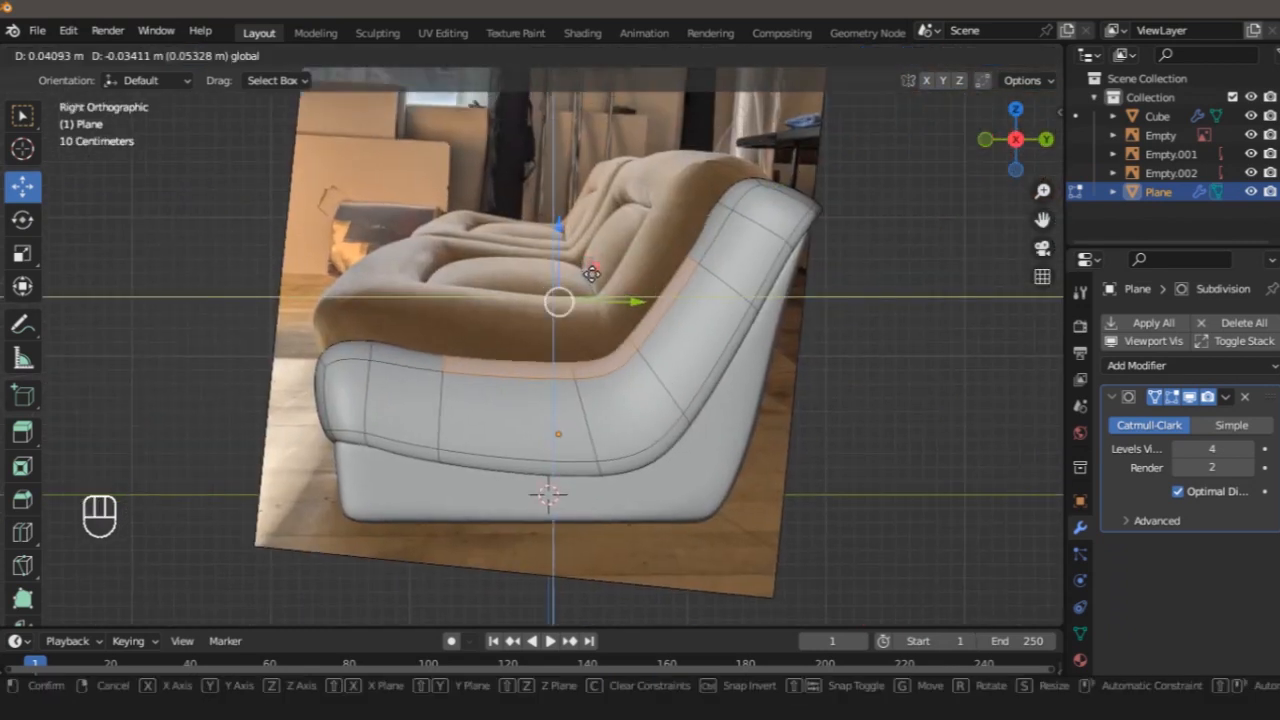
{"action": "left_click", "coordinate": [594, 271]}
Step: Lower the top faces along the seat part of both side rims about 0.055 m in Z, and save the file
{"action": "middle_click_drag", "start_coordinate": [594, 271], "coordinate": [595, 410]}
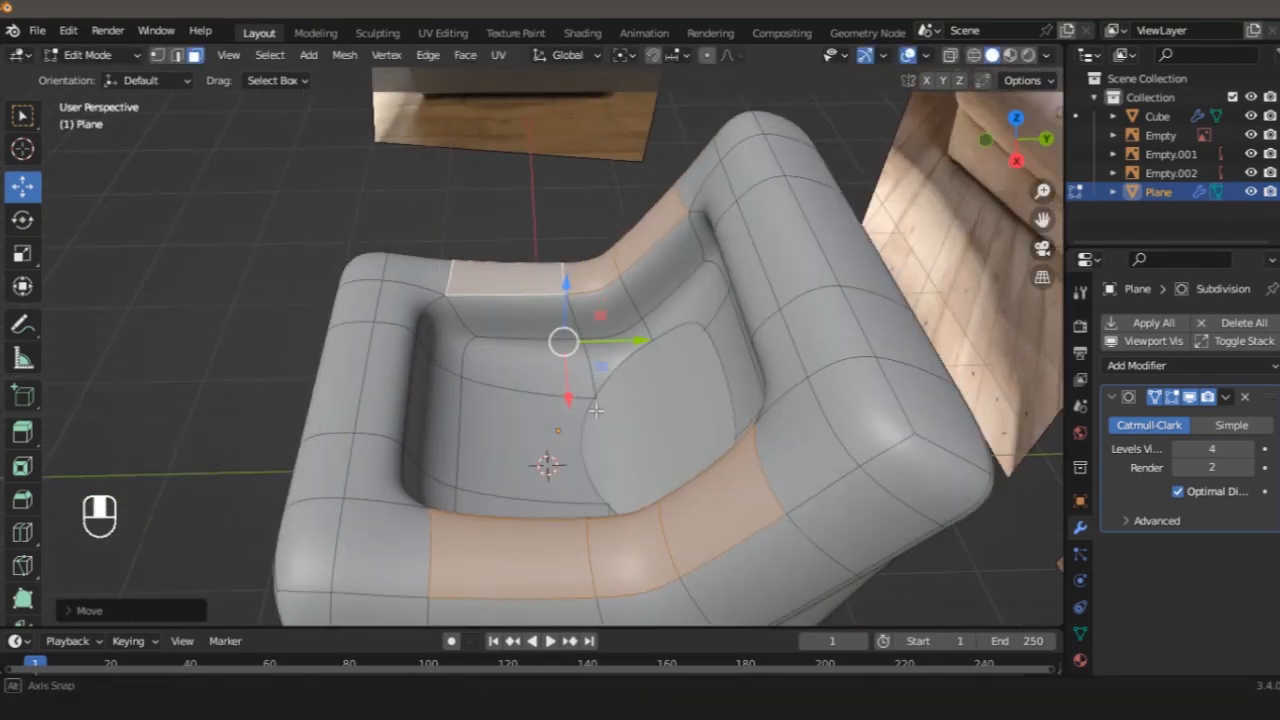
{"action": "key", "text": "KP_3"}
{"action": "key", "text": "g"}
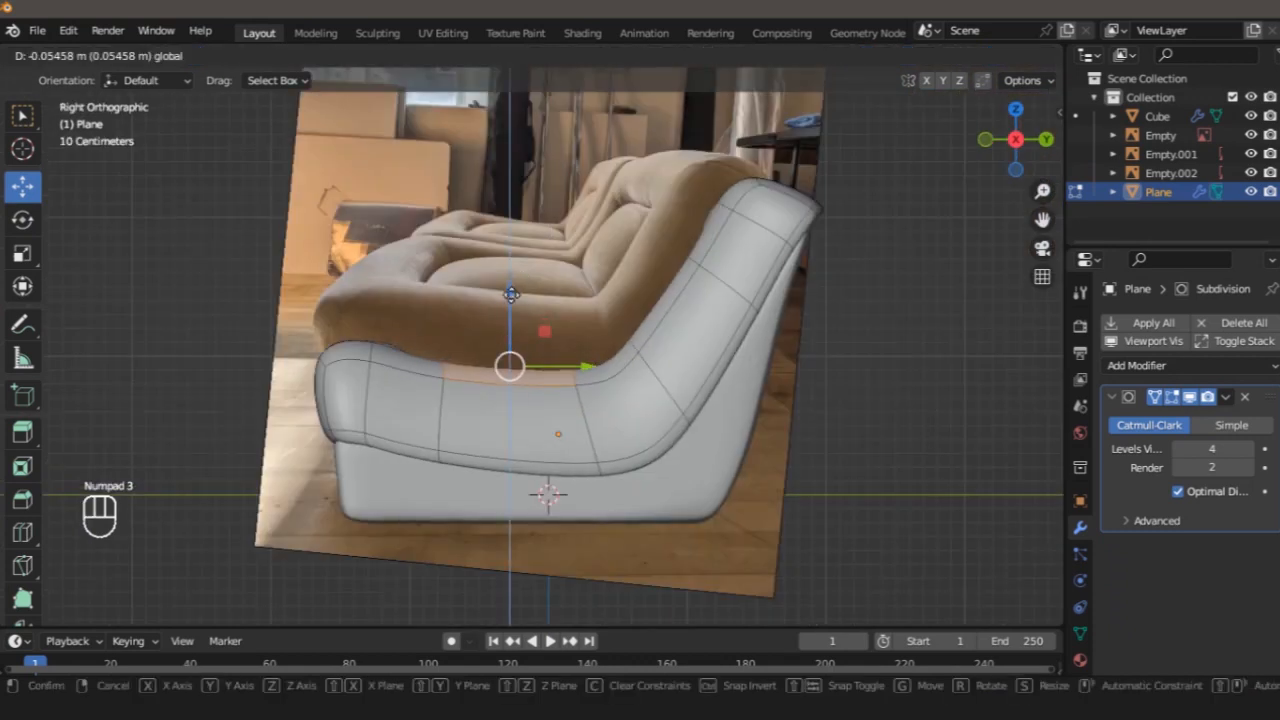
{"action": "key", "text": "Tab"}
{"action": "key", "text": "ctrl+s"}
Step: Add a cube above the seat and give it a Subdivision modifier with viewport level 4
{"action": "middle_click_drag", "start_coordinate": [526, 409], "coordinate": [726, 457]}
{"action": "key", "text": "shift+a"}
{"action": "left_click", "coordinate": [800, 333]}
{"action": "left_click", "coordinate": [1190, 365]}
{"action": "left_click", "coordinate": [906, 600]}
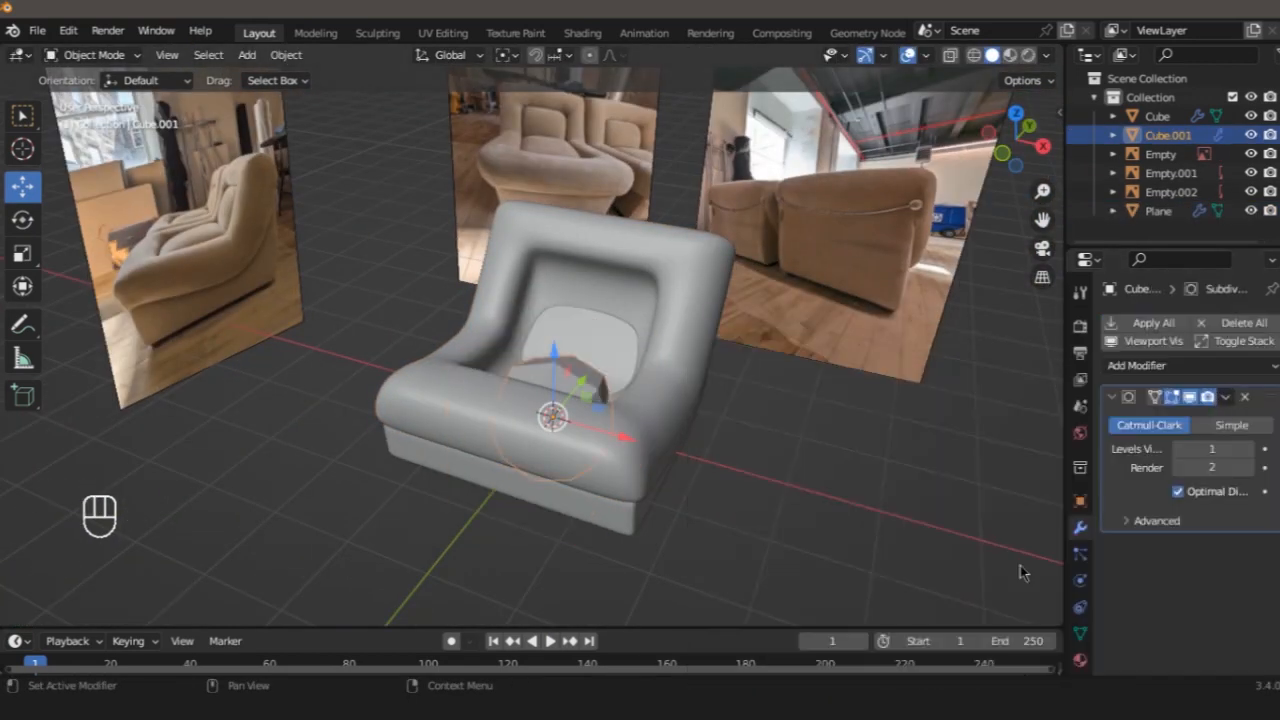
{"action": "left_click_drag", "start_coordinate": [554, 193], "coordinate": [556, 190]}
Step: Add a horizontal and a vertical centred loop cut to the new cube
{"action": "key", "text": "Tab"}
{"action": "scroll", "coordinate": [516, 268], "scroll_direction": "up", "scroll_amount": 2}
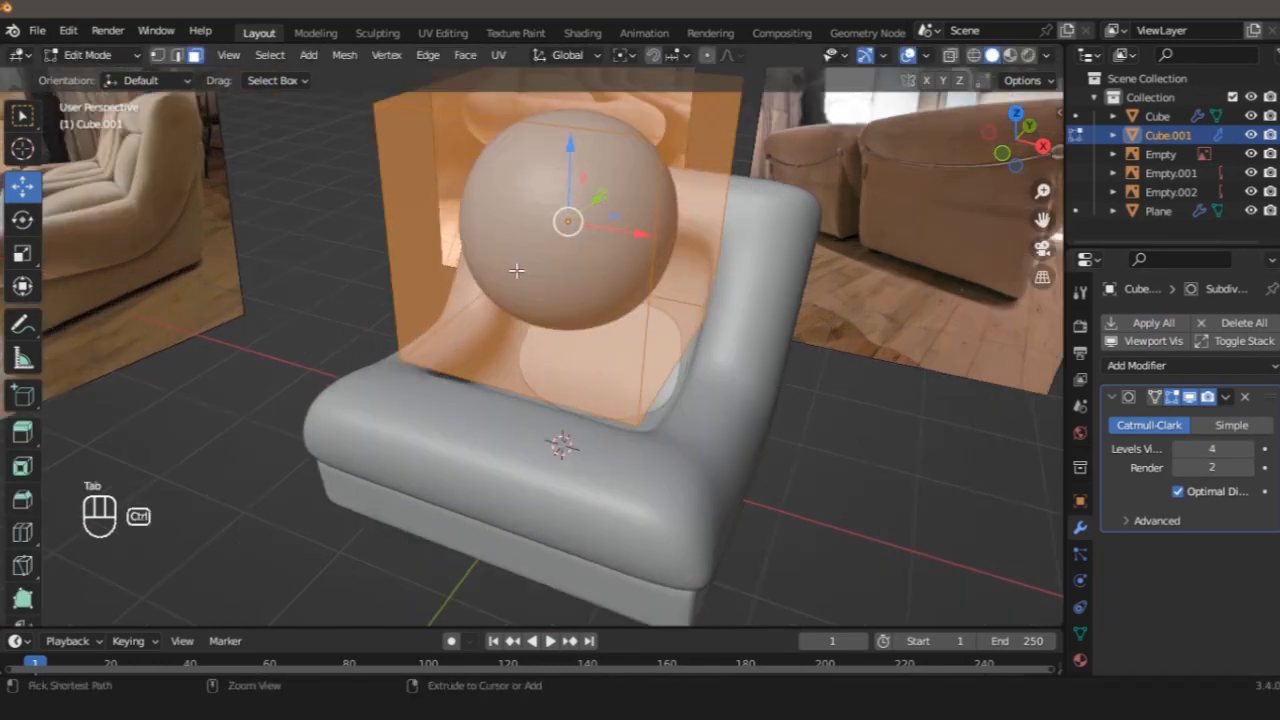
{"action": "key", "text": "ctrl+r"}
{"action": "left_click", "coordinate": [408, 219]}
{"action": "scroll", "coordinate": [537, 236], "scroll_direction": "down", "scroll_amount": 3}
{"action": "key", "text": "ctrl+r"}
{"action": "left_click", "coordinate": [570, 210]}
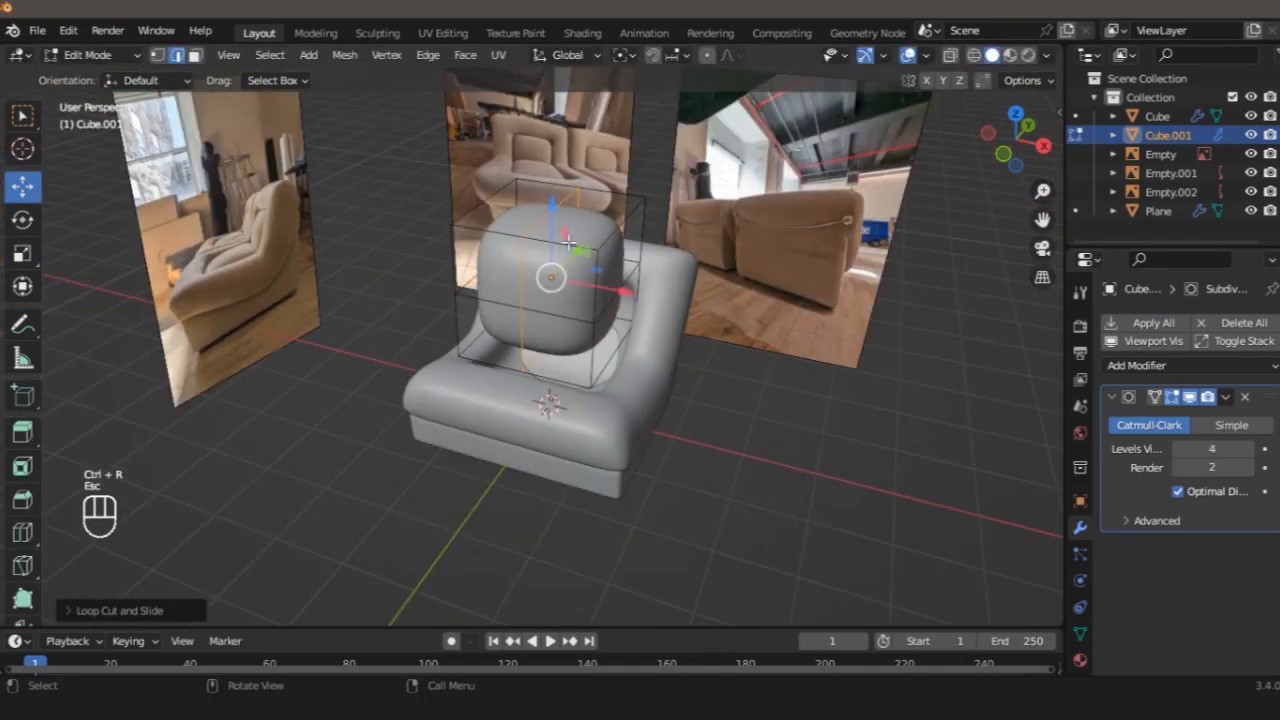
Step: Flatten the new cube along Z in the side view to cushion thickness
{"action": "middle_click_drag", "start_coordinate": [567, 241], "coordinate": [667, 316]}
{"action": "key", "text": "KP_3"}
{"action": "key", "text": "Tab"}
{"action": "key", "text": "Tab"}
{"action": "key", "text": "alt+z"}
{"action": "key", "text": "1"}
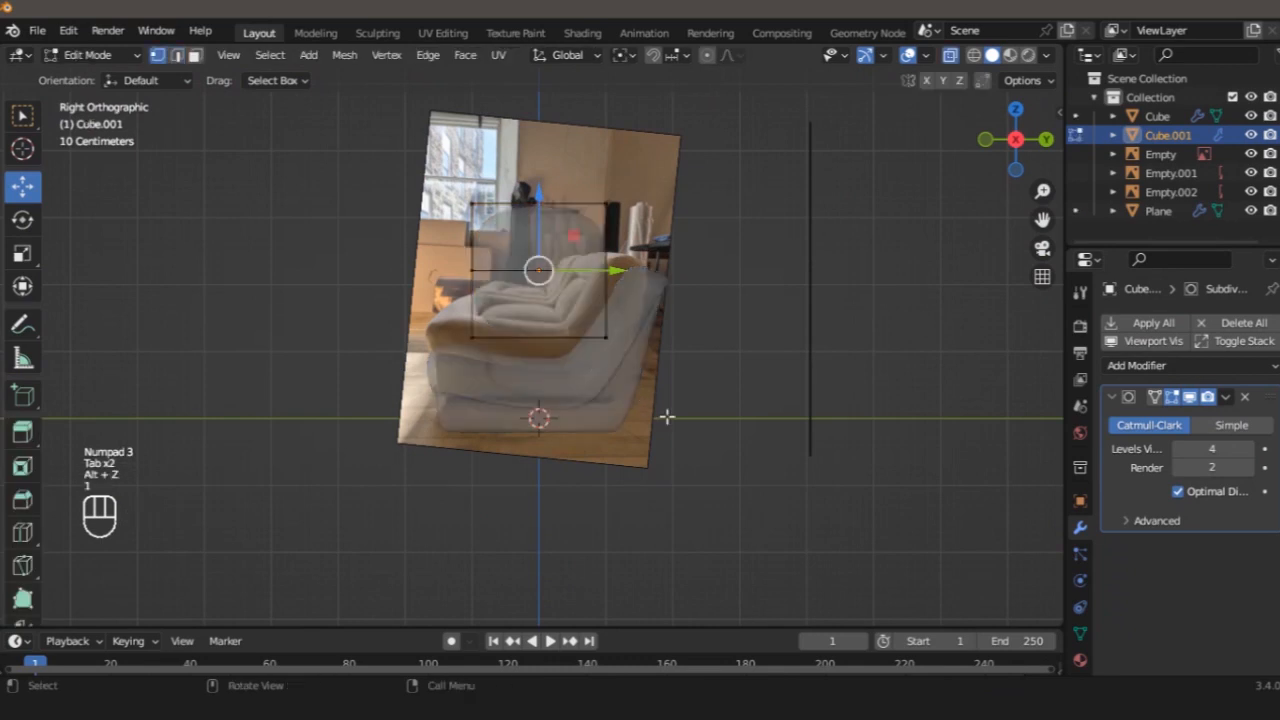
{"action": "left_click_drag", "start_coordinate": [666, 414], "coordinate": [455, 314]}
{"action": "scroll", "coordinate": [455, 314], "scroll_direction": "up", "scroll_amount": 2}
{"action": "left_click_drag", "start_coordinate": [739, 360], "coordinate": [200, 132]}
{"action": "left_click_drag", "start_coordinate": [548, 162], "coordinate": [545, 214]}
{"action": "key", "text": "alt+z"}
Step: Bevel the cushion's centre loop to about 0.36 m, add two centred loop cuts across it, and save the file
{"action": "middle_click_drag", "start_coordinate": [470, 185], "coordinate": [590, 333]}
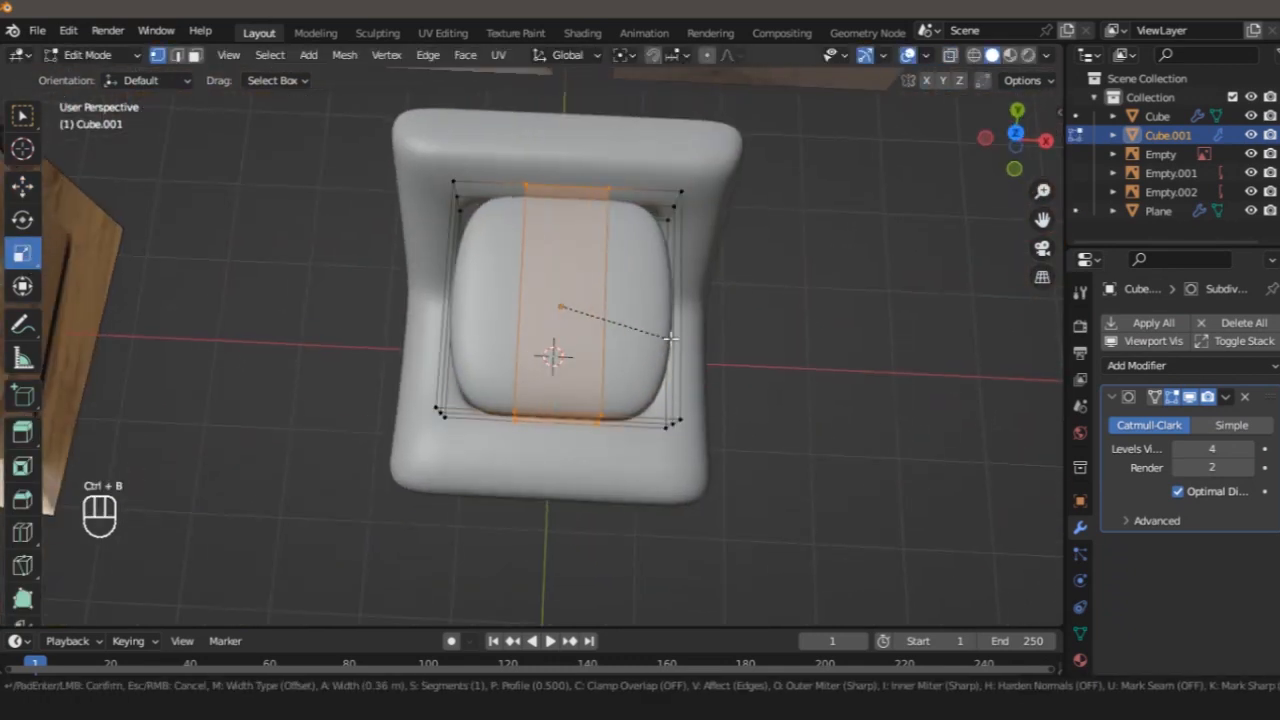
{"action": "key", "text": "ctrl+r"}
{"action": "left_click", "coordinate": [640, 335]}
{"action": "key", "text": "Escape"}
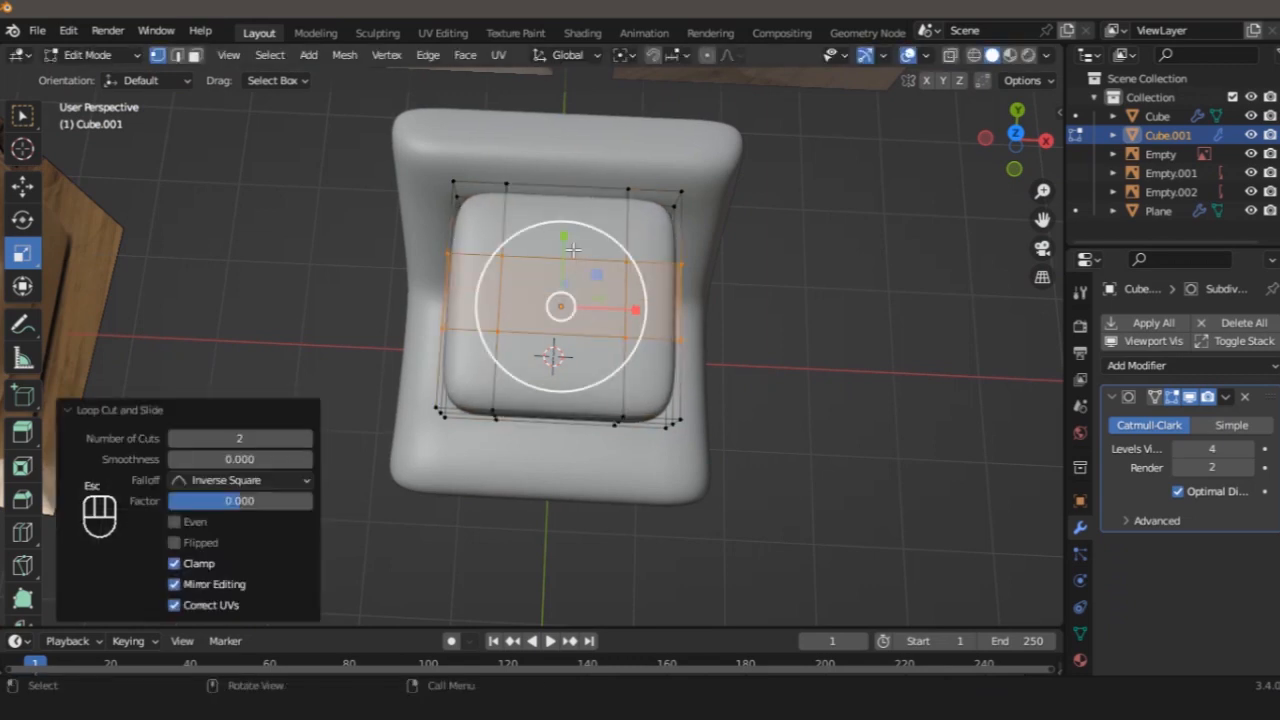
{"action": "key", "text": "Tab"}
{"action": "key", "text": "ctrl+s"}
Step: Lower the cushion about 1.44 m in Z into the seat recess
{"action": "middle_click_drag", "start_coordinate": [740, 420], "coordinate": [548, 182]}
{"action": "left_click_drag", "start_coordinate": [557, 210], "coordinate": [591, 358]}
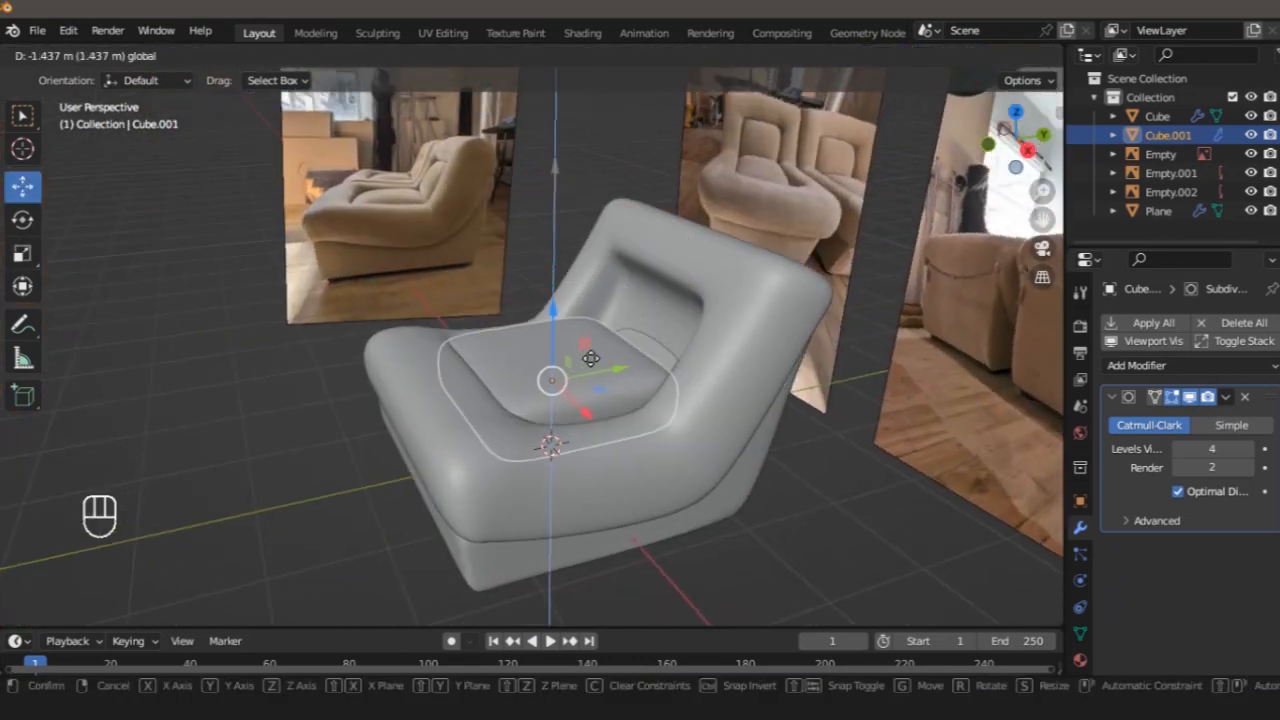
{"action": "left_click", "coordinate": [591, 358]}
{"action": "middle_click_drag", "start_coordinate": [556, 212], "coordinate": [587, 376]}
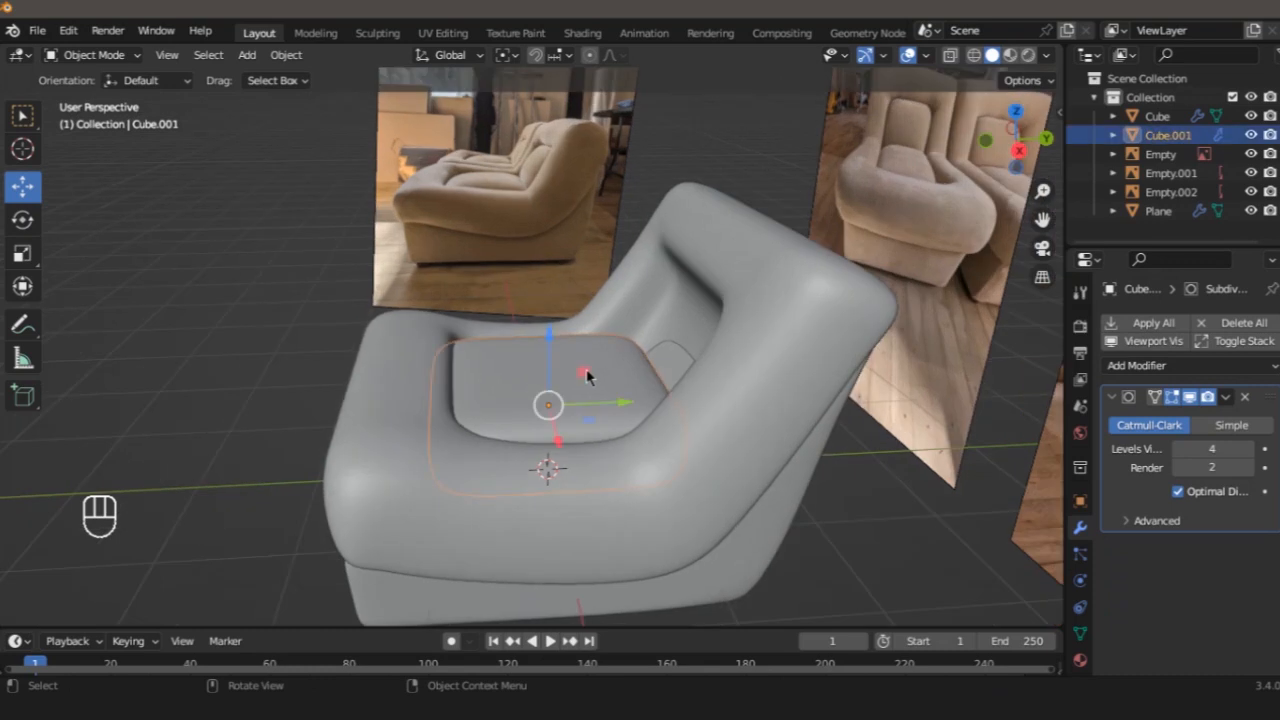
Step: Raise the seat cushion about 0.088 m in Z and save the file
{"action": "left_click_drag", "start_coordinate": [548, 358], "coordinate": [543, 332]}
{"action": "left_click", "coordinate": [537, 304]}
{"action": "key", "text": "KP_3"}
{"action": "left_click", "coordinate": [510, 410]}
{"action": "middle_click_drag", "start_coordinate": [510, 410], "coordinate": [657, 326]}
{"action": "key", "text": "ctrl+s"}
Step: Scale the seat cushion to 1.085 along X
{"action": "key", "text": "KP_1"}
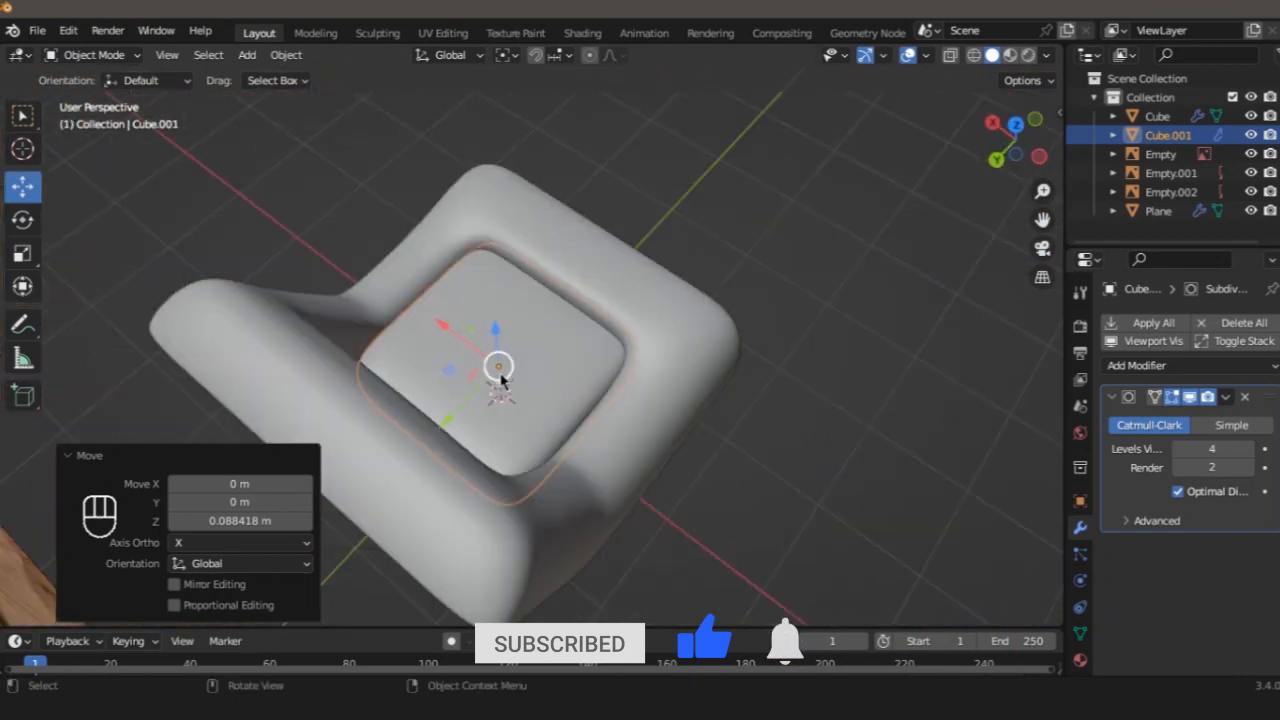
{"action": "left_click_drag", "start_coordinate": [645, 402], "coordinate": [647, 402]}
{"action": "left_click", "coordinate": [22, 187]}
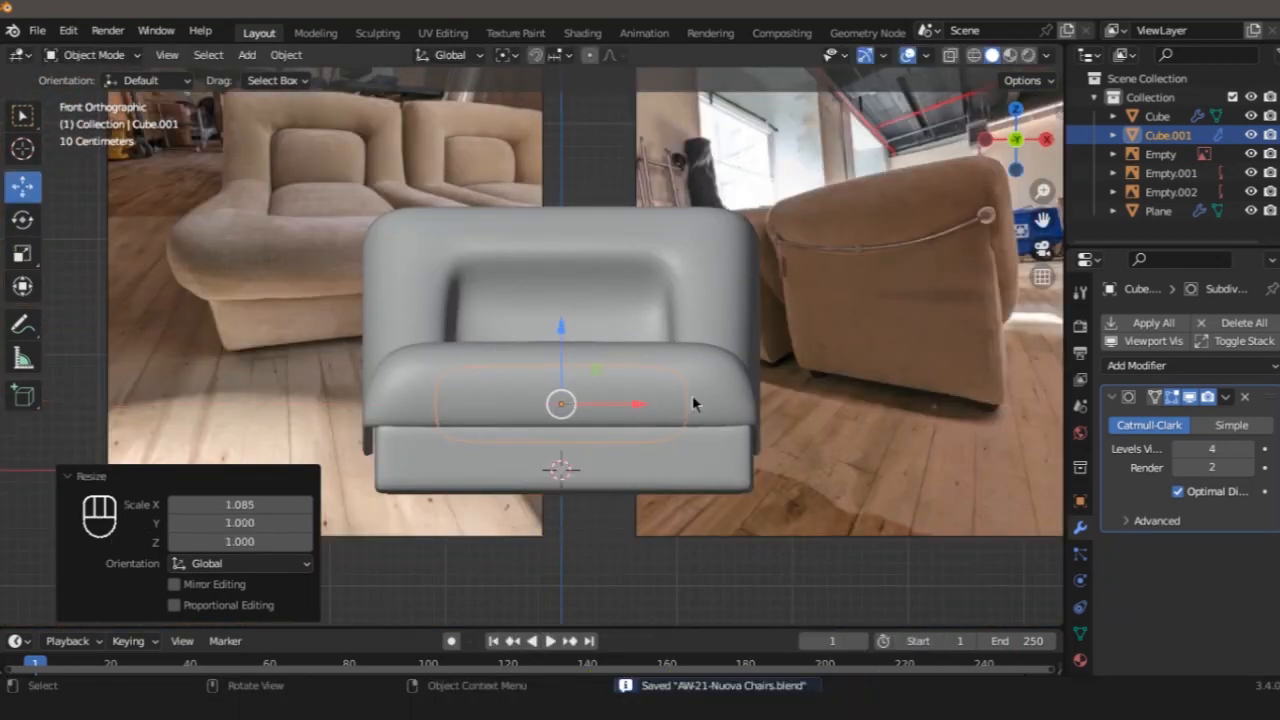
Step: Duplicate the seat cushion, raise the copy above the seat and tilt it to the backrest angle
{"action": "middle_click_drag", "start_coordinate": [694, 406], "coordinate": [712, 377]}
{"action": "key", "text": "shift+d"}
{"action": "key", "text": "Escape"}
{"action": "key", "text": "KP_3"}
{"action": "left_click_drag", "start_coordinate": [557, 345], "coordinate": [545, 153]}
Step: Move the duplicated cushion about 0.925 m in Y, then 0.098 m in Y and -0.196 m in Z, into the backrest
{"action": "left_click", "coordinate": [22, 187]}
{"action": "left_click_drag", "start_coordinate": [640, 302], "coordinate": [740, 335]}
{"action": "left_click_drag", "start_coordinate": [689, 305], "coordinate": [699, 314]}
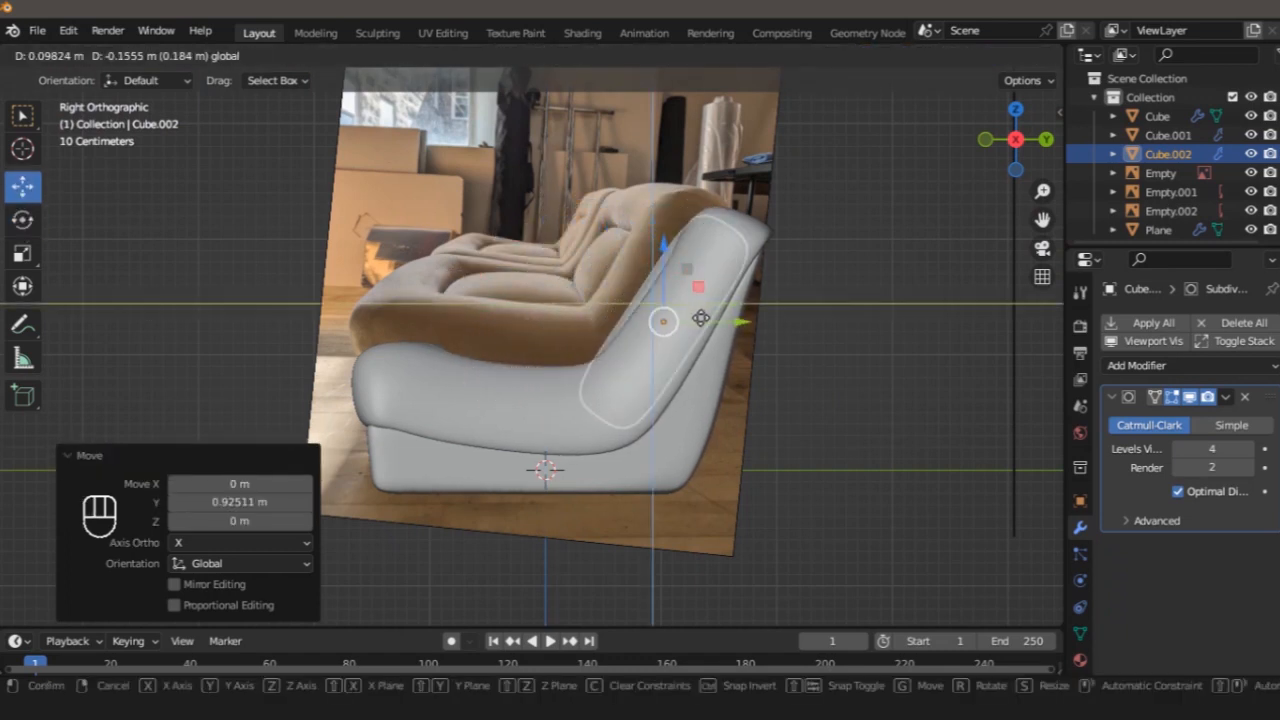
{"action": "right_click", "coordinate": [686, 318]}
Step: Scale the back cushion down and shift it slightly lower to fit the backrest recess
{"action": "middle_click_drag", "start_coordinate": [686, 318], "coordinate": [749, 395]}
{"action": "key", "text": "s"}
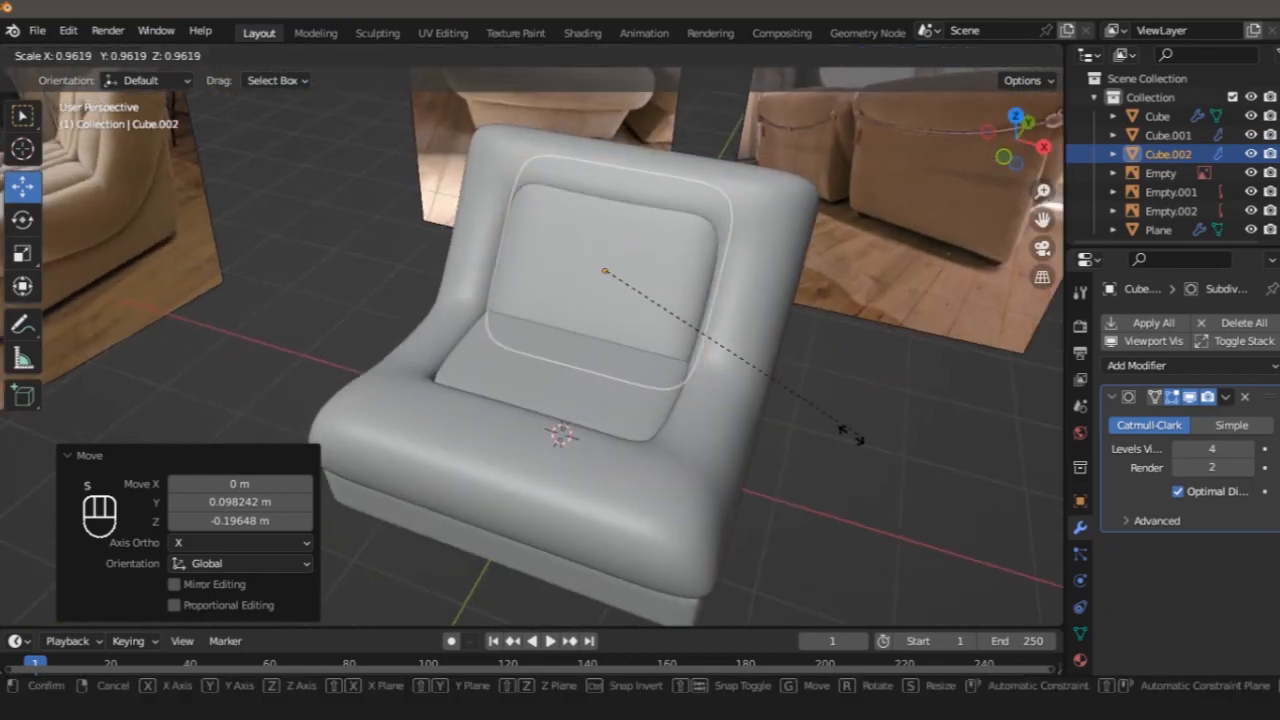
{"action": "left_click", "coordinate": [747, 394]}
{"action": "key", "text": "KP_1"}
{"action": "scroll", "coordinate": [594, 220], "scroll_direction": "up", "scroll_amount": 2}
{"action": "left_click_drag", "start_coordinate": [576, 232], "coordinate": [577, 262]}
{"action": "key", "text": "s"}
{"action": "left_click", "coordinate": [657, 349]}
Step: Move the front centre face of the back cushion slightly forward along Y
{"action": "scroll", "coordinate": [657, 349], "scroll_direction": "down", "scroll_amount": 4}
{"action": "middle_click_drag", "start_coordinate": [657, 349], "coordinate": [785, 410]}
{"action": "scroll", "coordinate": [609, 323], "scroll_direction": "up", "scroll_amount": 2}
{"action": "left_click", "coordinate": [720, 363]}
{"action": "key", "text": "Tab"}
{"action": "mouse_move", "coordinate": [737, 291]}
{"action": "middle_mouse_down"}
{"action": "mouse_move", "coordinate": [729, 346]}
{"action": "mouse_move", "coordinate": [734, 303]}
{"action": "middle_mouse_up"}
{"action": "key", "text": "3"}
{"action": "key", "text": "Tab"}
{"action": "middle_click_drag", "start_coordinate": [820, 328], "coordinate": [645, 246]}
{"action": "left_click", "coordinate": [22, 187]}
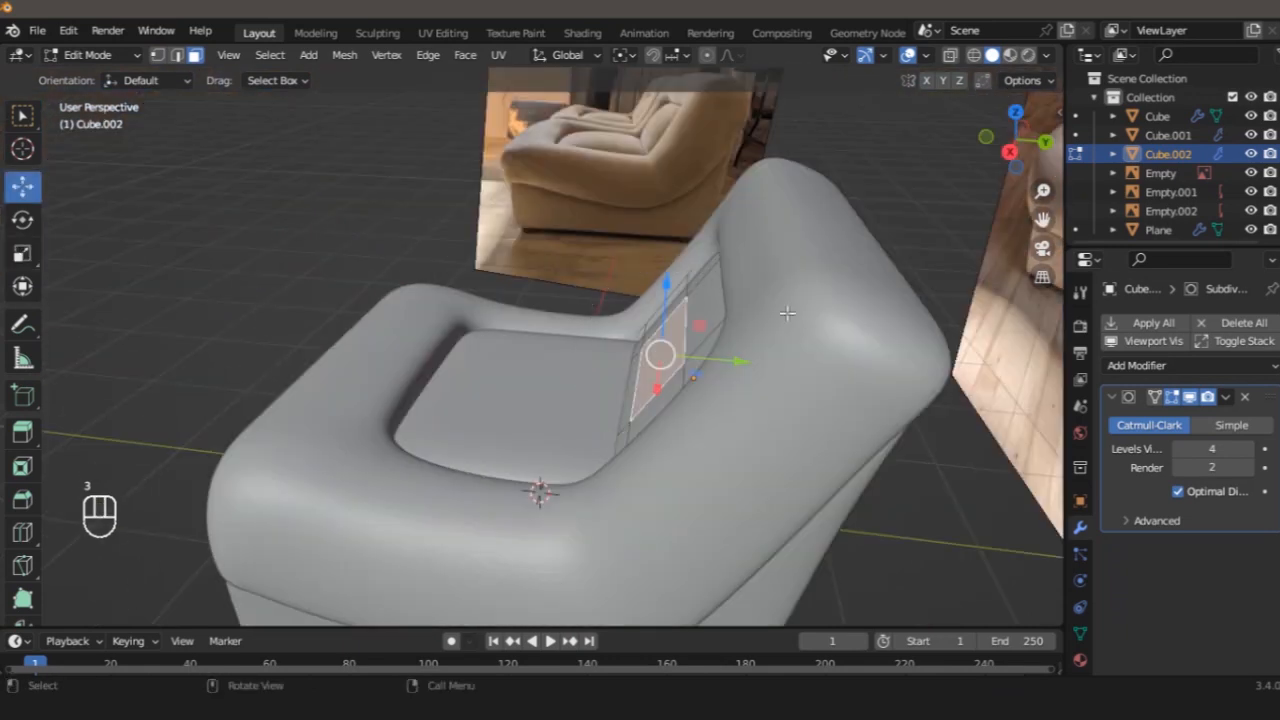
{"action": "left_click_drag", "start_coordinate": [741, 361], "coordinate": [728, 360]}
{"action": "key", "text": "Tab"}
Step: Try to move the back cushion slightly backward along Y
{"action": "middle_click_drag", "start_coordinate": [498, 380], "coordinate": [574, 384]}
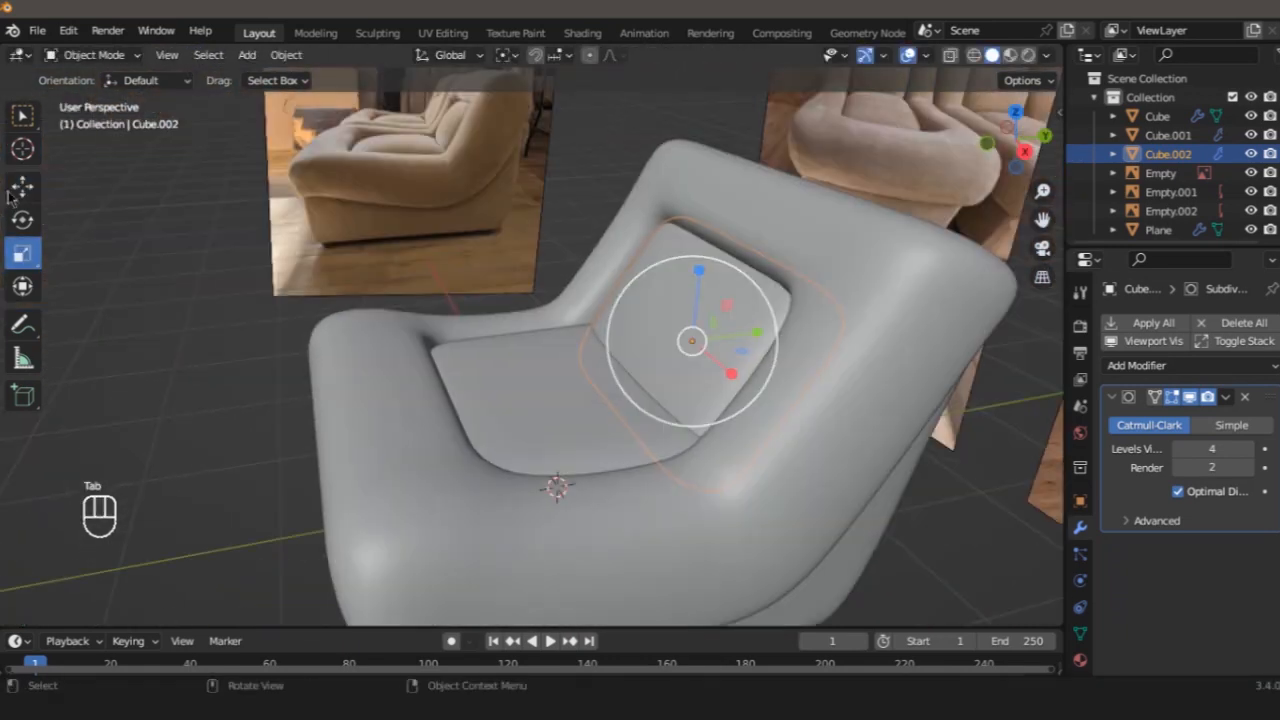
{"action": "left_click_drag", "start_coordinate": [774, 333], "coordinate": [790, 336]}
{"action": "key", "text": "KP_3"}
{"action": "key", "text": "ctrl+z"}
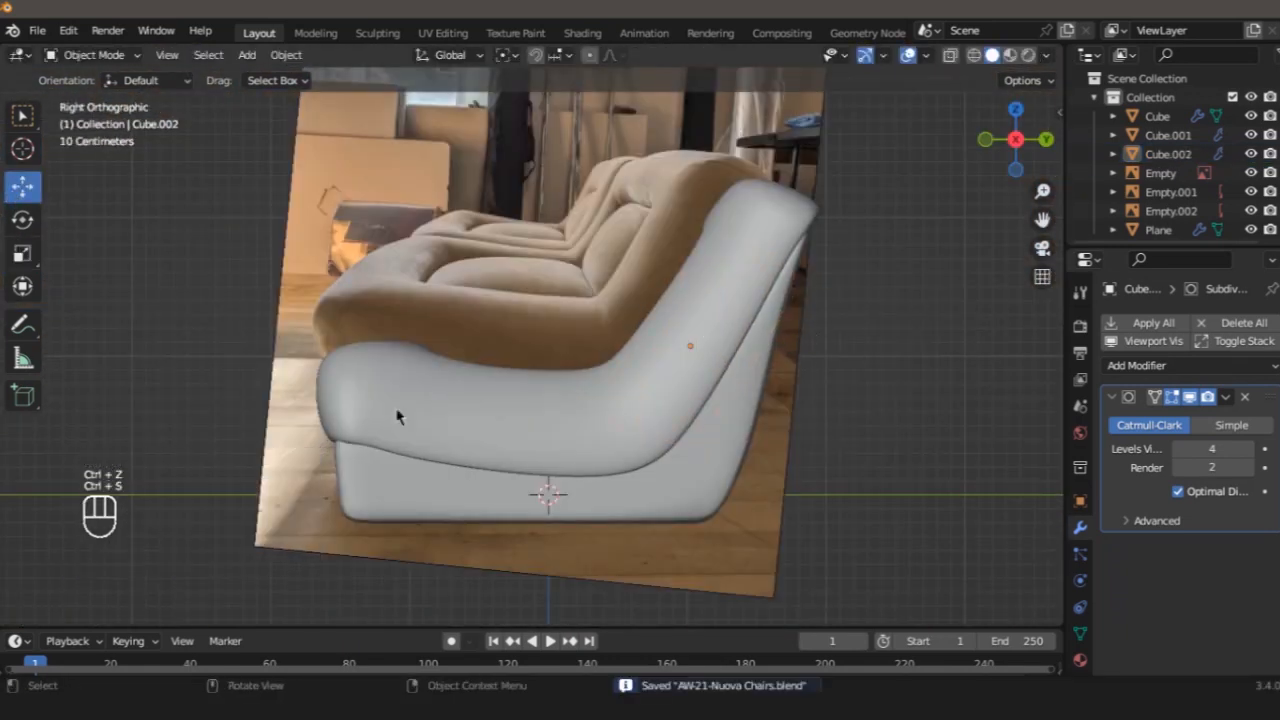
Step: Nudge the seat cushion slightly within the seat recess
{"action": "middle_click_drag", "start_coordinate": [397, 416], "coordinate": [549, 472]}
{"action": "scroll", "coordinate": [715, 440], "scroll_direction": "down", "scroll_amount": 3}
{"action": "middle_click_drag", "start_coordinate": [590, 430], "coordinate": [520, 500]}
{"action": "scroll", "coordinate": [514, 508], "scroll_direction": "up", "scroll_amount": 3}
{"action": "middle_click_drag", "start_coordinate": [512, 510], "coordinate": [595, 378]}
{"action": "scroll", "coordinate": [595, 378], "scroll_direction": "up", "scroll_amount": 3}
{"action": "left_click", "coordinate": [595, 378]}
{"action": "left_click_drag", "start_coordinate": [540, 447], "coordinate": [538, 448]}
Step: Move the back cushion slightly back and up in the side view
{"action": "left_click", "coordinate": [718, 260]}
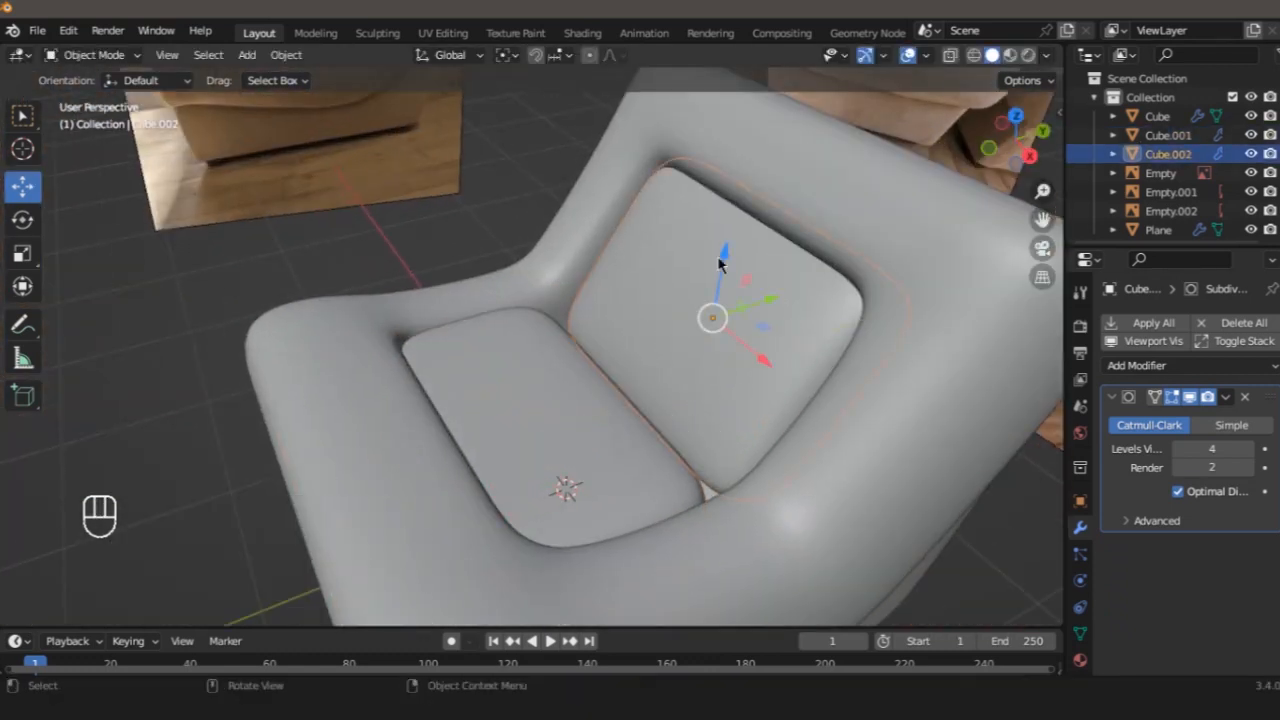
{"action": "key", "text": "KP_3"}
{"action": "left_click_drag", "start_coordinate": [770, 307], "coordinate": [782, 297]}
{"action": "middle_click_drag", "start_coordinate": [672, 358], "coordinate": [680, 490]}
Step: Reposition the seat cushion between the front rim and the back cushion, and save the file
{"action": "left_click", "coordinate": [534, 423]}
{"action": "left_click_drag", "start_coordinate": [534, 423], "coordinate": [607, 419]}
{"action": "middle_click_drag", "start_coordinate": [607, 419], "coordinate": [530, 372]}
{"action": "left_click_drag", "start_coordinate": [530, 372], "coordinate": [530, 374]}
{"action": "left_click_drag", "start_coordinate": [612, 438], "coordinate": [580, 443]}
{"action": "left_click", "coordinate": [660, 500]}
{"action": "middle_click_drag", "start_coordinate": [660, 500], "coordinate": [647, 442]}
{"action": "key", "text": "ctrl+s"}
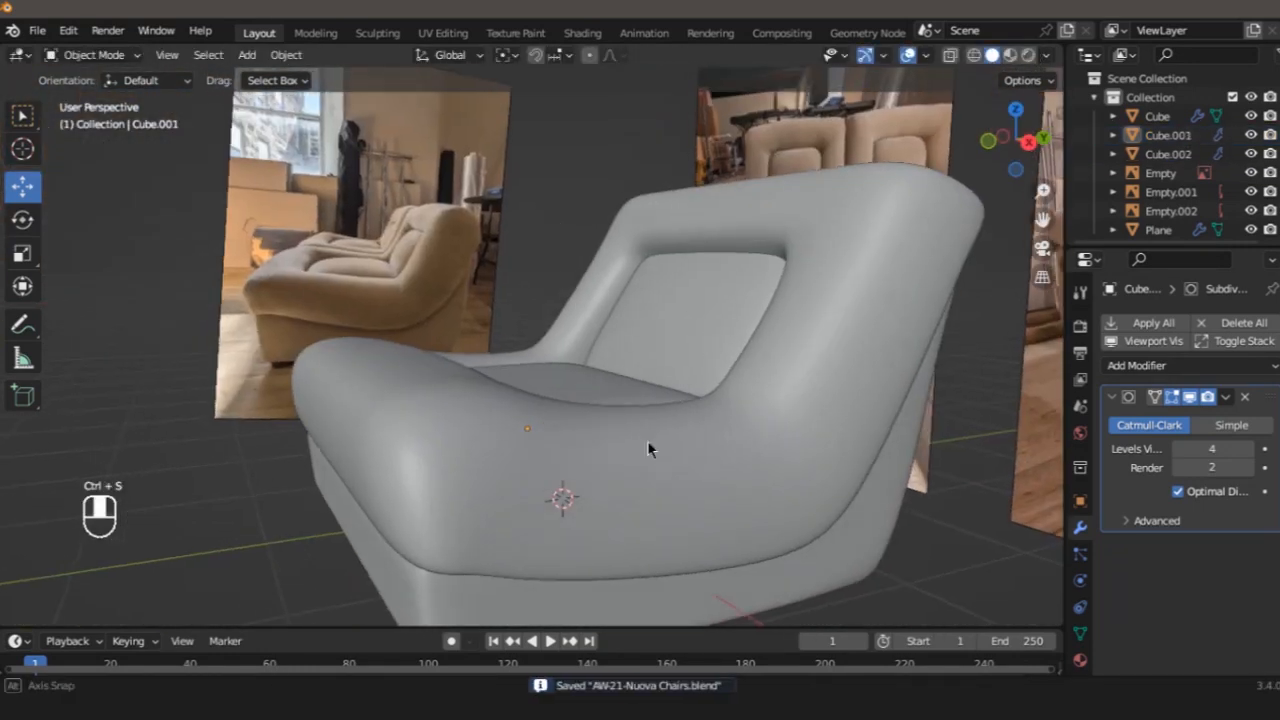
Step: Bulge the back cushion by moving its front centre faces slightly outward in the side view
{"action": "left_click", "coordinate": [697, 345]}
{"action": "key", "text": "Tab"}
{"action": "key", "text": "KP_3"}
{"action": "key", "text": "alt+z"}
{"action": "scroll", "coordinate": [703, 349], "scroll_direction": "up", "scroll_amount": 2}
{"action": "left_click_drag", "start_coordinate": [750, 252], "coordinate": [741, 250]}
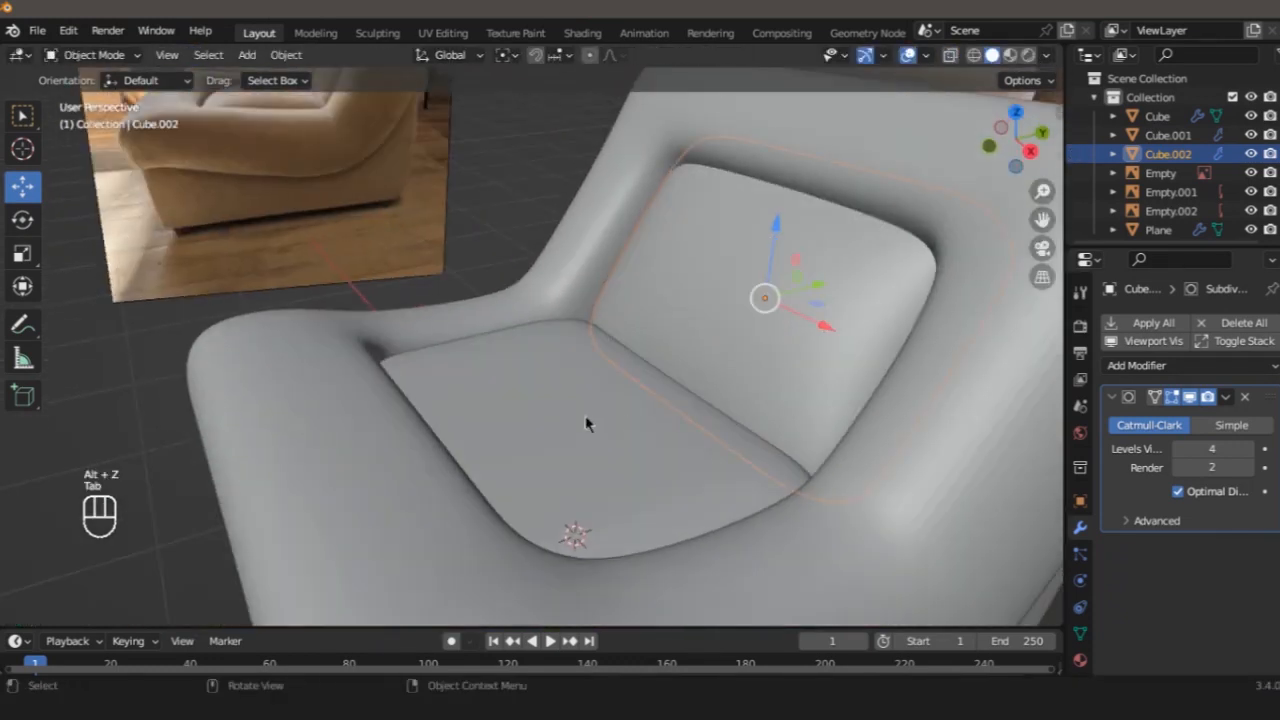
Step: Raise the top centre faces of the seat cushion in Z to make it bulge, and save the file
{"action": "key", "text": "Tab"}
{"action": "key", "text": "KP_3"}
{"action": "key", "text": "alt+z"}
{"action": "left_click_drag", "start_coordinate": [498, 296], "coordinate": [497, 269]}
{"action": "key", "text": "alt+z"}
{"action": "mouse_move", "coordinate": [535, 381]}
{"action": "middle_mouse_down"}
{"action": "mouse_move", "coordinate": [577, 512]}
{"action": "mouse_move", "coordinate": [530, 380]}
{"action": "middle_mouse_up"}
{"action": "left_click_drag", "start_coordinate": [524, 346], "coordinate": [525, 331]}
{"action": "key", "text": "Tab"}
{"action": "key", "text": "ctrl+s"}
Step: Examine the whole chair from several angles against the reference photos
{"action": "scroll", "coordinate": [551, 403], "scroll_direction": "down", "scroll_amount": 5}
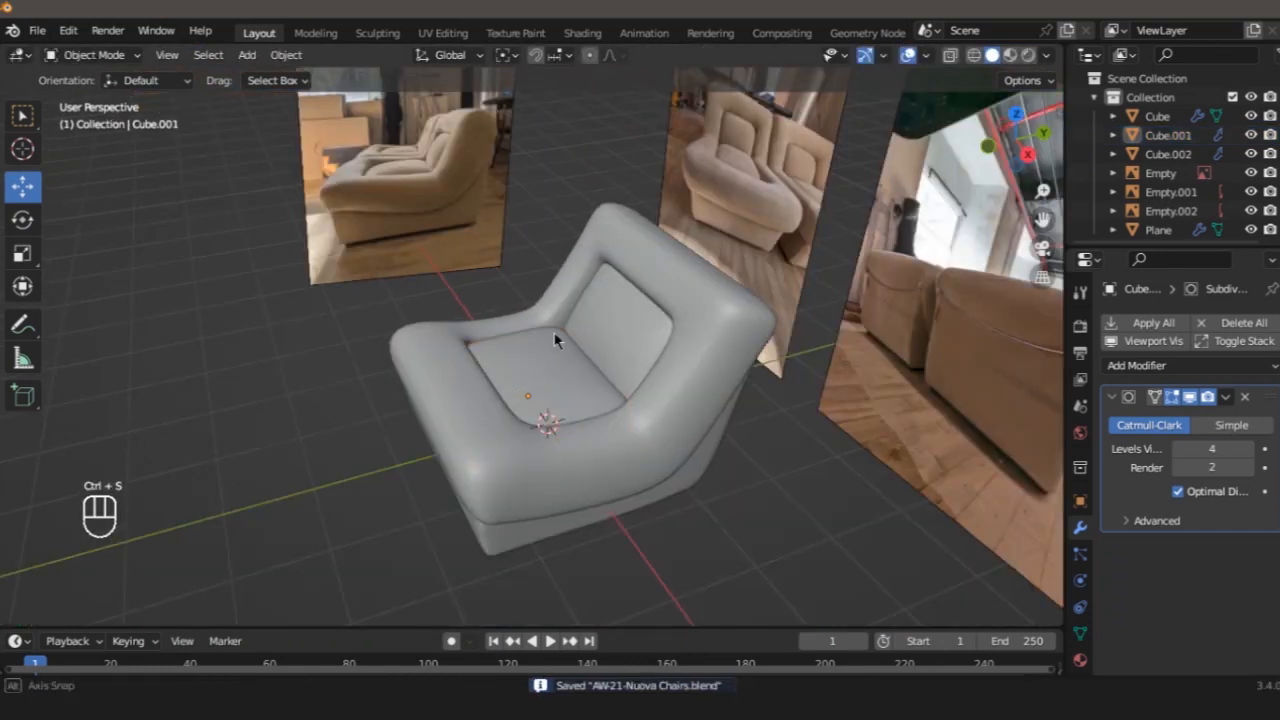
{"action": "middle_click_drag", "start_coordinate": [554, 340], "coordinate": [540, 340]}
{"action": "scroll", "coordinate": [600, 390], "scroll_direction": "down", "scroll_amount": 3}
{"action": "middle_click_drag", "start_coordinate": [750, 525], "coordinate": [352, 391]}
{"action": "scroll", "coordinate": [630, 387], "scroll_direction": "up", "scroll_amount": 4}
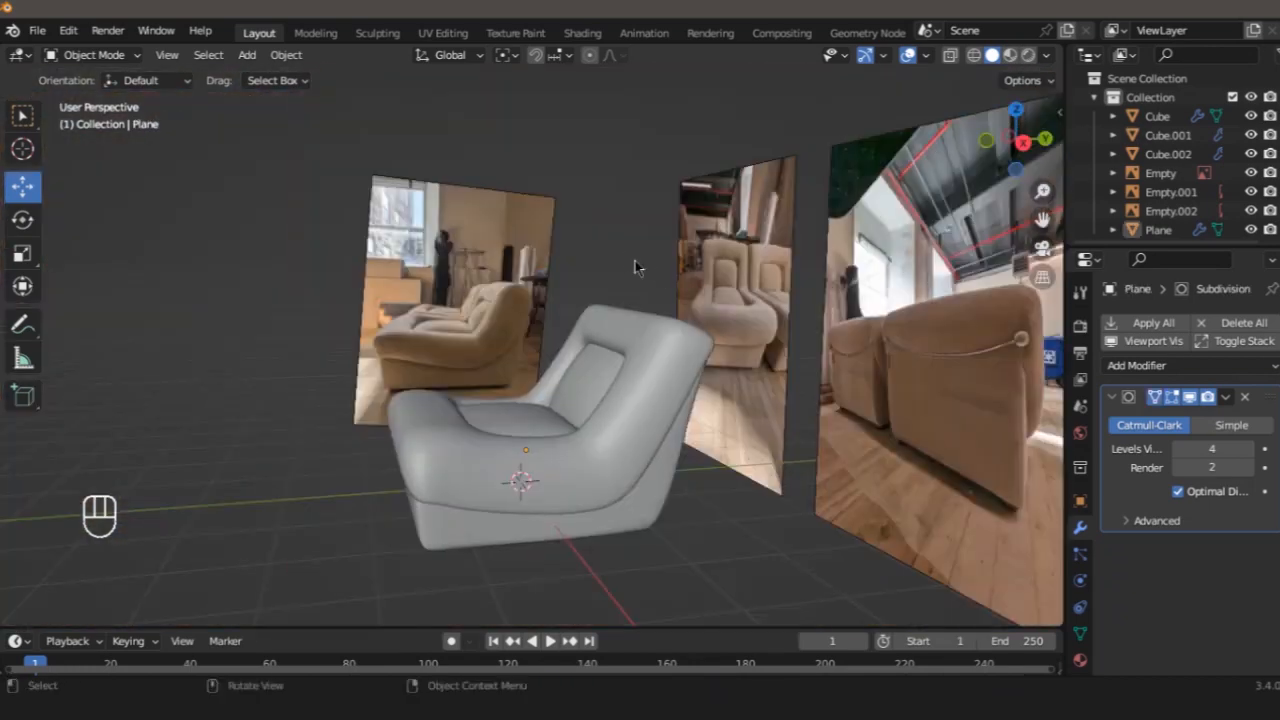
{"action": "scroll", "coordinate": [635, 267], "scroll_direction": "up", "scroll_amount": 3}
{"action": "middle_click_drag", "start_coordinate": [400, 455], "coordinate": [483, 360], "text": "shift"}
{"action": "scroll", "coordinate": [508, 514], "scroll_direction": "up", "scroll_amount": 2}
Step: Add a UV sphere with 16 segments and raise it above the chair
{"action": "scroll", "coordinate": [483, 360], "scroll_direction": "down", "scroll_amount": 8}
{"action": "key", "text": "shift+a"}
{"action": "mouse_move", "coordinate": [482, 308]}
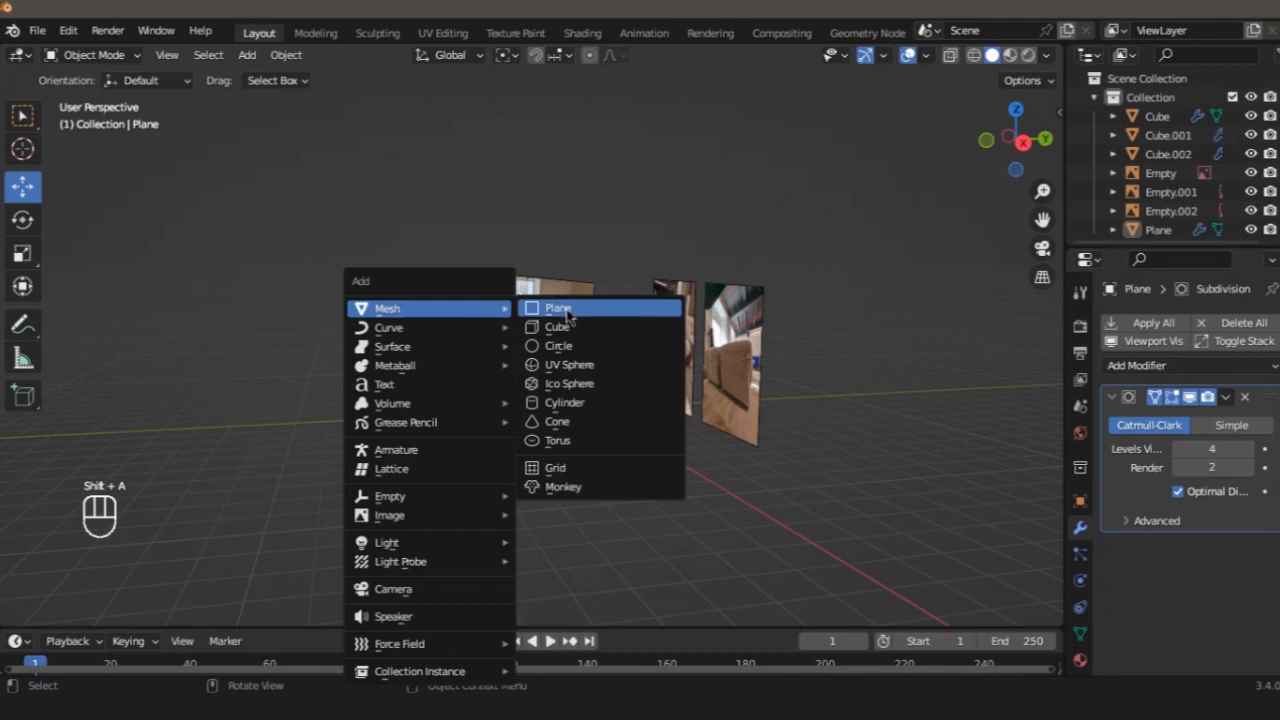
{"action": "left_click", "coordinate": [571, 365]}
{"action": "left_click", "coordinate": [262, 403]}
{"action": "type", "text": "16"}
{"action": "key", "text": "Return"}
{"action": "scroll", "coordinate": [620, 363], "scroll_direction": "up", "scroll_amount": 4}
{"action": "left_click_drag", "start_coordinate": [660, 405], "coordinate": [706, 170]}
Step: Delete the upper and lower face rings of the sphere, keeping only its middle five rings
{"action": "key", "text": "KP_3"}
{"action": "key", "text": "Tab"}
{"action": "key", "text": "3"}
{"action": "middle_click_drag", "start_coordinate": [670, 231], "coordinate": [351, 361], "text": "shift"}
{"action": "left_click_drag", "start_coordinate": [280, 123], "coordinate": [632, 154]}
{"action": "key", "text": "alt+z"}
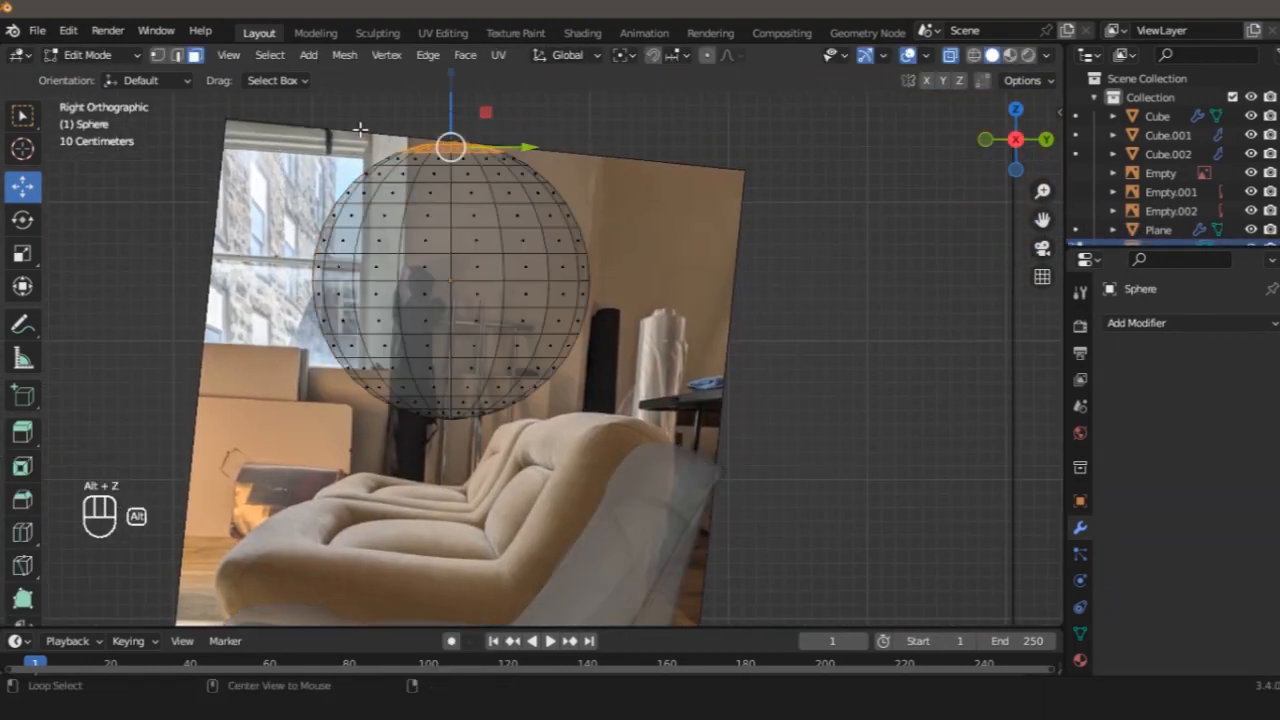
{"action": "key", "text": "Delete"}
{"action": "left_click", "coordinate": [612, 153]}
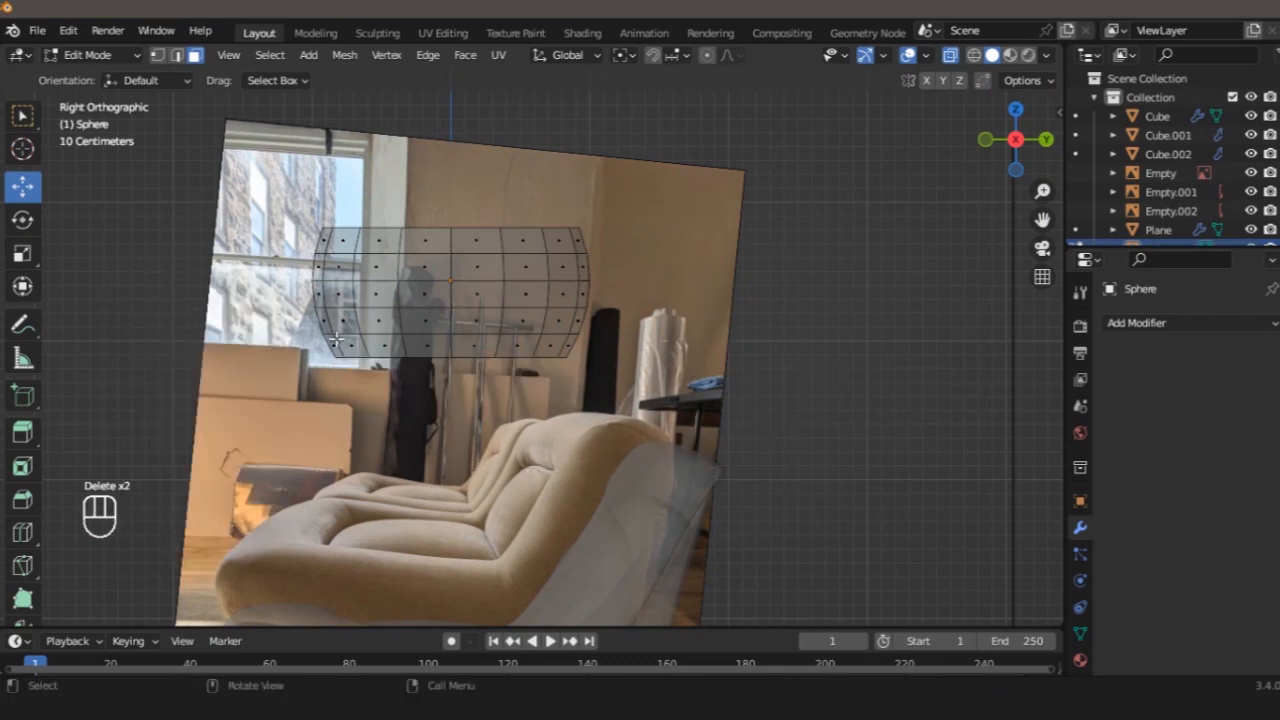
Step: Add a Subdivision modifier with viewport level 4 to the trimmed sphere
{"action": "key", "text": "alt+z"}
{"action": "key", "text": "Tab"}
{"action": "left_click", "coordinate": [1135, 323]}
{"action": "mouse_move", "coordinate": [926, 686]}
{"action": "left_click", "coordinate": [928, 586]}
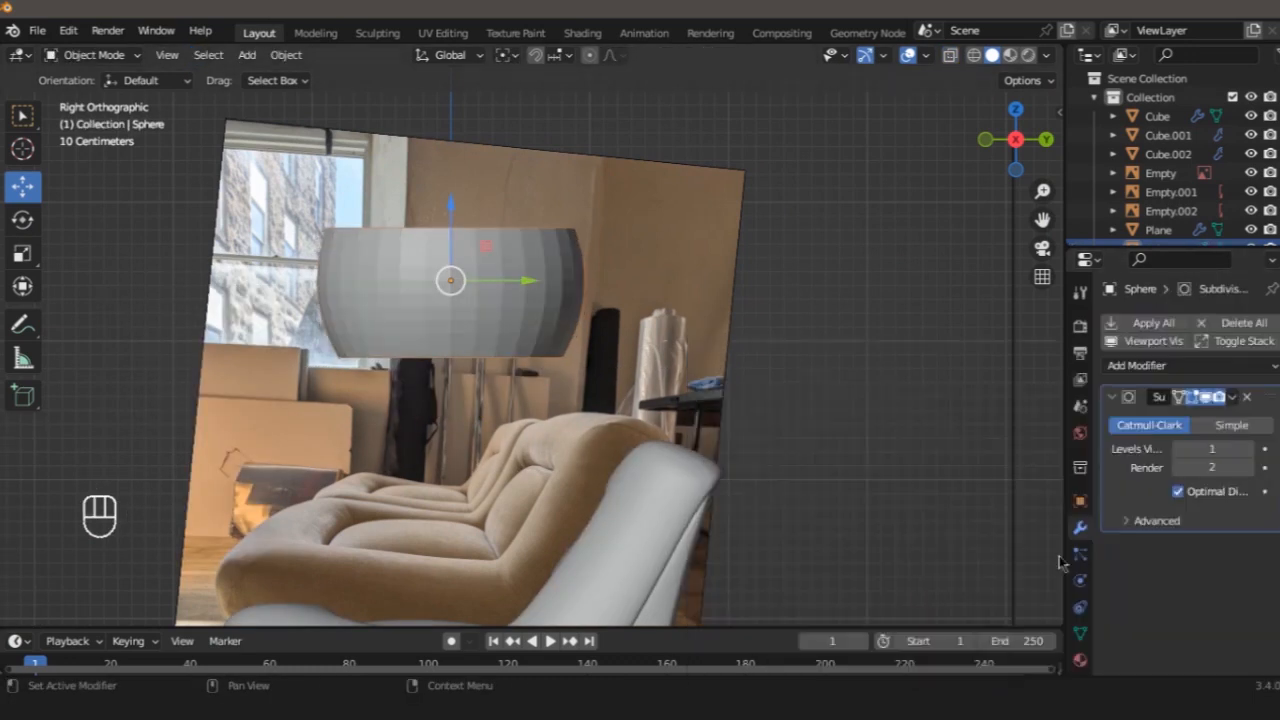
{"action": "left_click", "coordinate": [830, 395]}
{"action": "middle_click_drag", "start_coordinate": [830, 395], "coordinate": [700, 440]}
Step: Close the sphere's open bottom by extruding and scaling its edge loop inward and merging the vertices, and save the file
{"action": "key", "text": "s"}
{"action": "key", "text": "s"}
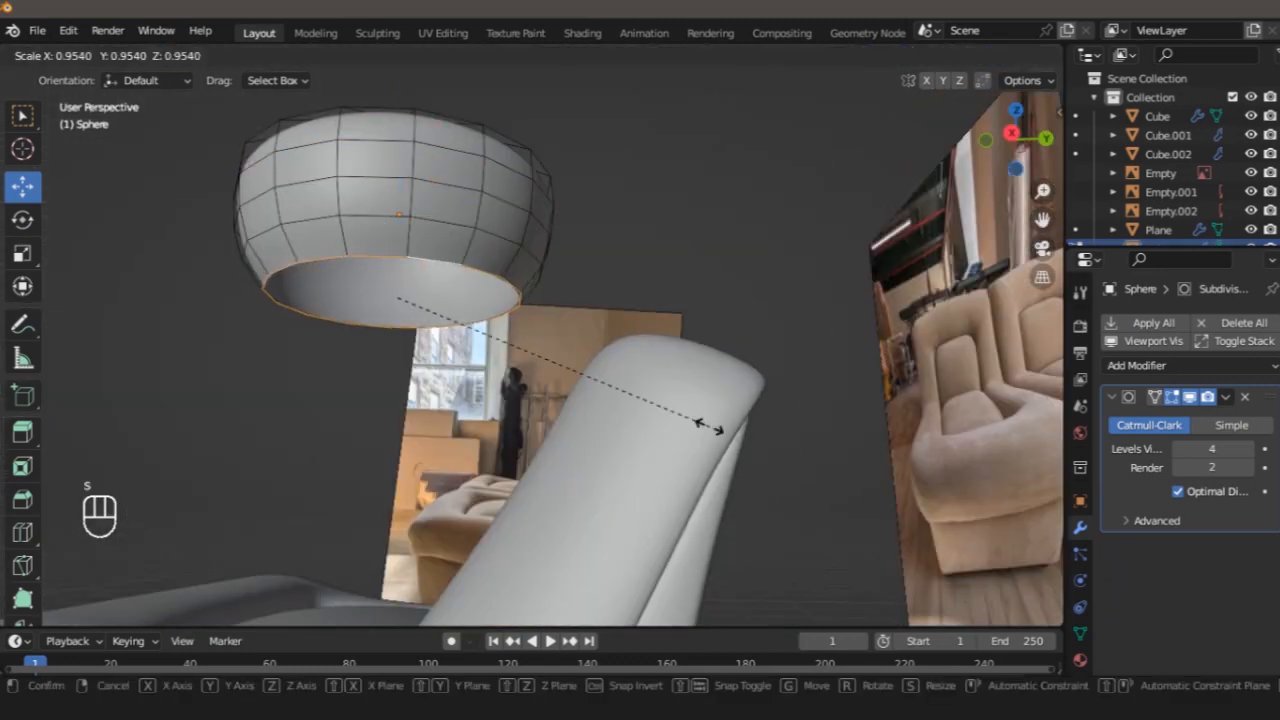
{"action": "key", "text": "Escape"}
{"action": "key", "text": "s"}
{"action": "left_click", "coordinate": [646, 443]}
{"action": "key", "text": "e"}
{"action": "key", "text": "Escape"}
{"action": "key", "text": "1"}
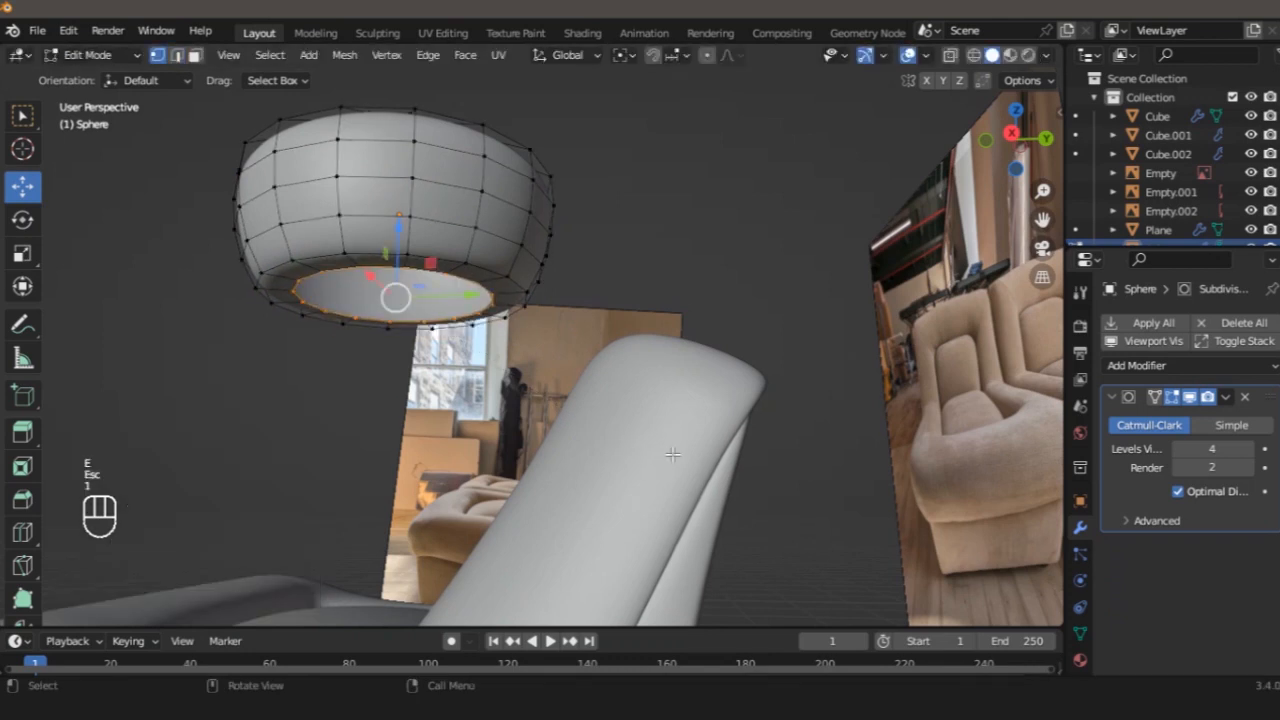
{"action": "key", "text": "m"}
{"action": "left_click", "coordinate": [673, 462]}
{"action": "key", "text": "Tab"}
{"action": "key", "text": "ctrl+s"}
Step: Scale the trimmed sphere down to the size of a small chair foot
{"action": "scroll", "coordinate": [673, 462], "scroll_direction": "down", "scroll_amount": 3}
{"action": "middle_click_drag", "start_coordinate": [673, 462], "coordinate": [520, 357]}
{"action": "key", "text": "s"}
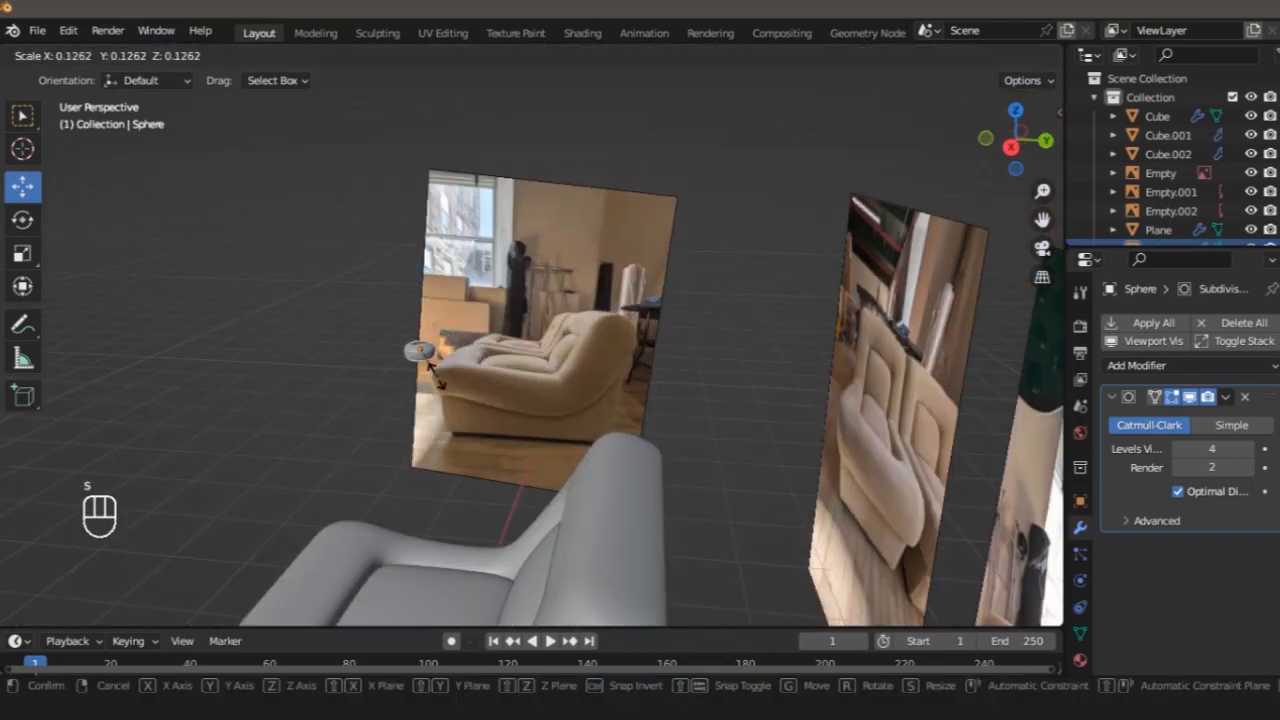
{"action": "left_click", "coordinate": [434, 357]}
Step: Lower the small foot about 3.86 m in Z to just below the chair base
{"action": "key", "text": "KP_1"}
{"action": "key", "text": "KP_3"}
{"action": "middle_click_drag", "start_coordinate": [474, 223], "coordinate": [508, 109], "text": "shift"}
{"action": "left_click_drag", "start_coordinate": [508, 109], "coordinate": [508, 483]}
{"action": "middle_click_drag", "start_coordinate": [513, 455], "coordinate": [650, 294], "text": "shift"}
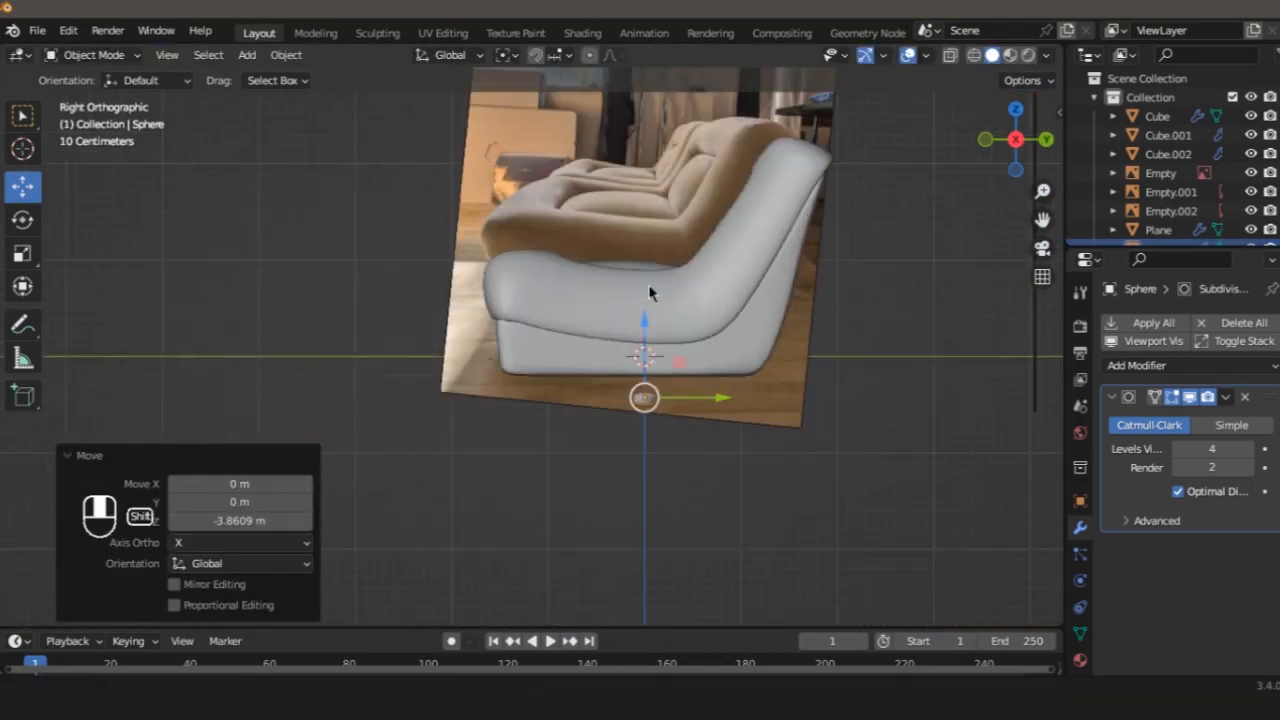
Step: Scale the small foot beneath the chair base to fit the foot size in the reference image
{"action": "scroll", "coordinate": [650, 294], "scroll_direction": "up", "scroll_amount": 5}
{"action": "middle_click_drag", "start_coordinate": [704, 568], "coordinate": [587, 413], "text": "shift"}
{"action": "key", "text": "alt+x"}
{"action": "key", "text": "alt+z"}
{"action": "key", "text": "s"}
{"action": "left_click", "coordinate": [606, 460]}
Step: Nudge the centre vertex of the foot's underside about 0.0009 m down in Z, and save the file
{"action": "key", "text": "Tab"}
{"action": "middle_click_drag", "start_coordinate": [606, 460], "coordinate": [530, 366]}
{"action": "key", "text": "KP_Decimal"}
{"action": "scroll", "coordinate": [530, 366], "scroll_direction": "down", "scroll_amount": 2}
{"action": "key", "text": "alt+z"}
{"action": "left_click_drag", "start_coordinate": [530, 287], "coordinate": [530, 308]}
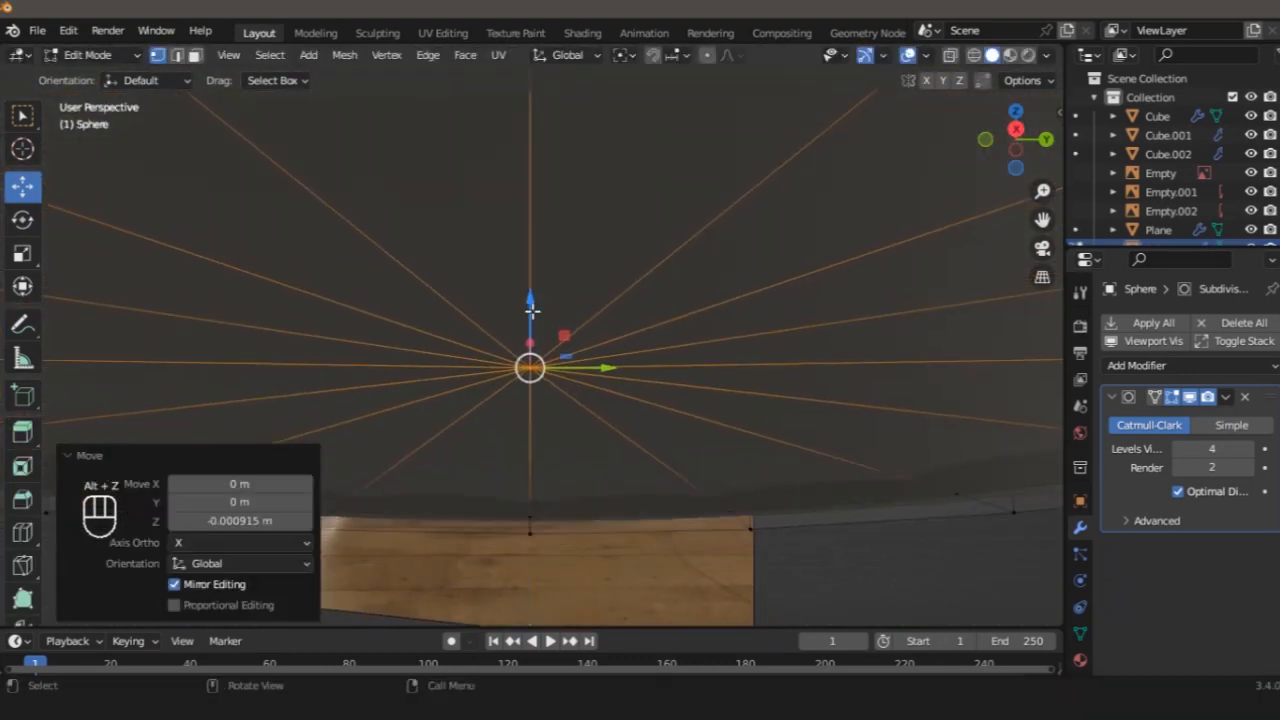
{"action": "scroll", "coordinate": [530, 309], "scroll_direction": "down", "scroll_amount": 8}
{"action": "left_click", "coordinate": [486, 215], "text": "alt"}
{"action": "key", "text": "Tab"}
{"action": "scroll", "coordinate": [541, 320], "scroll_direction": "down", "scroll_amount": 4}
{"action": "key", "text": "ctrl+s"}
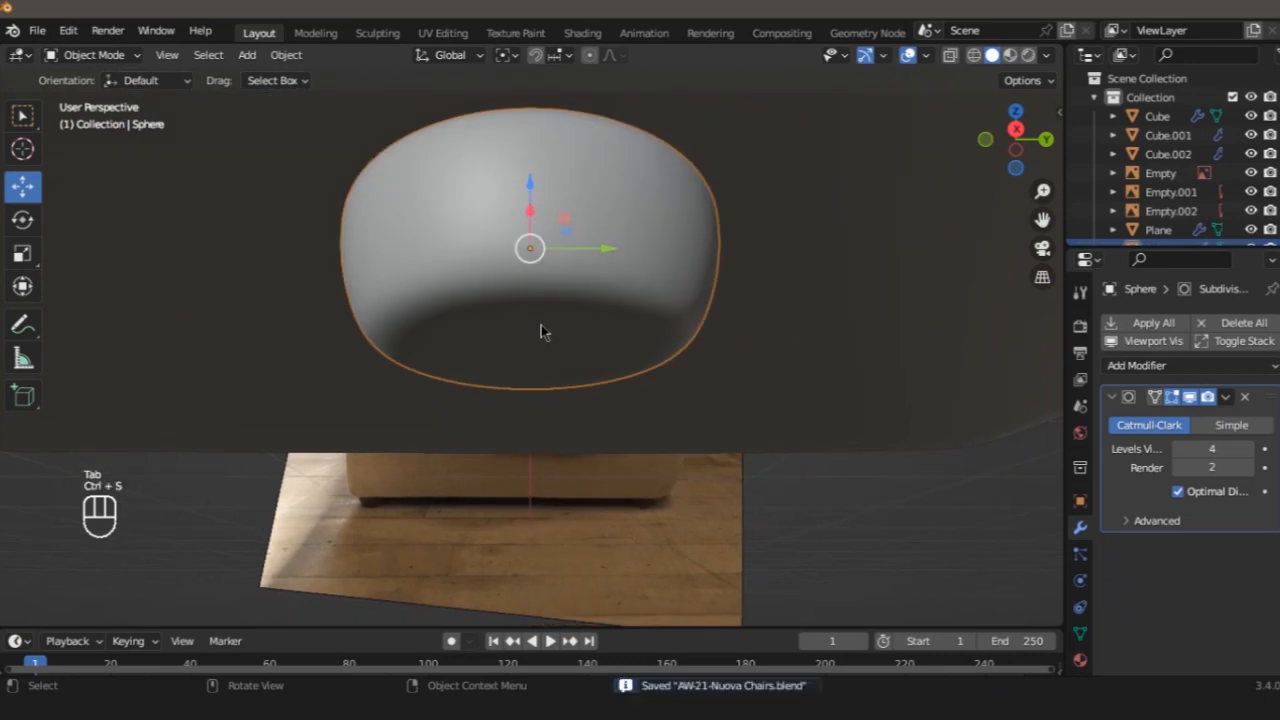
Step: Move the foot vertically in the right side view so it meets the underside of the chair base
{"action": "key", "text": "KP_3"}
{"action": "key", "text": "alt+z"}
{"action": "scroll", "coordinate": [542, 322], "scroll_direction": "down", "scroll_amount": 11}
{"action": "key", "text": "g"}
{"action": "key", "text": "z"}
{"action": "left_click", "coordinate": [543, 291]}
Step: Position the foot along Y under the front end of the chair base and adjust its scale
{"action": "key", "text": "g"}
{"action": "key", "text": "y"}
{"action": "middle_click_drag", "start_coordinate": [391, 257], "coordinate": [663, 431], "text": "shift"}
{"action": "left_click", "coordinate": [245, 340]}
{"action": "scroll", "coordinate": [413, 316], "scroll_direction": "down", "scroll_amount": 4}
{"action": "scroll", "coordinate": [413, 316], "scroll_direction": "up", "scroll_amount": 3}
{"action": "key", "text": "s"}
{"action": "left_click", "coordinate": [631, 410]}
{"action": "left_click_drag", "start_coordinate": [620, 403], "coordinate": [431, 422]}
Step: Duplicate the front foot and move the copy about 2.16 m along Y to the rear of the chair base
{"action": "key", "text": "alt+z"}
{"action": "scroll", "coordinate": [400, 423], "scroll_direction": "up", "scroll_amount": 2}
{"action": "scroll", "coordinate": [494, 449], "scroll_direction": "down", "scroll_amount": 3}
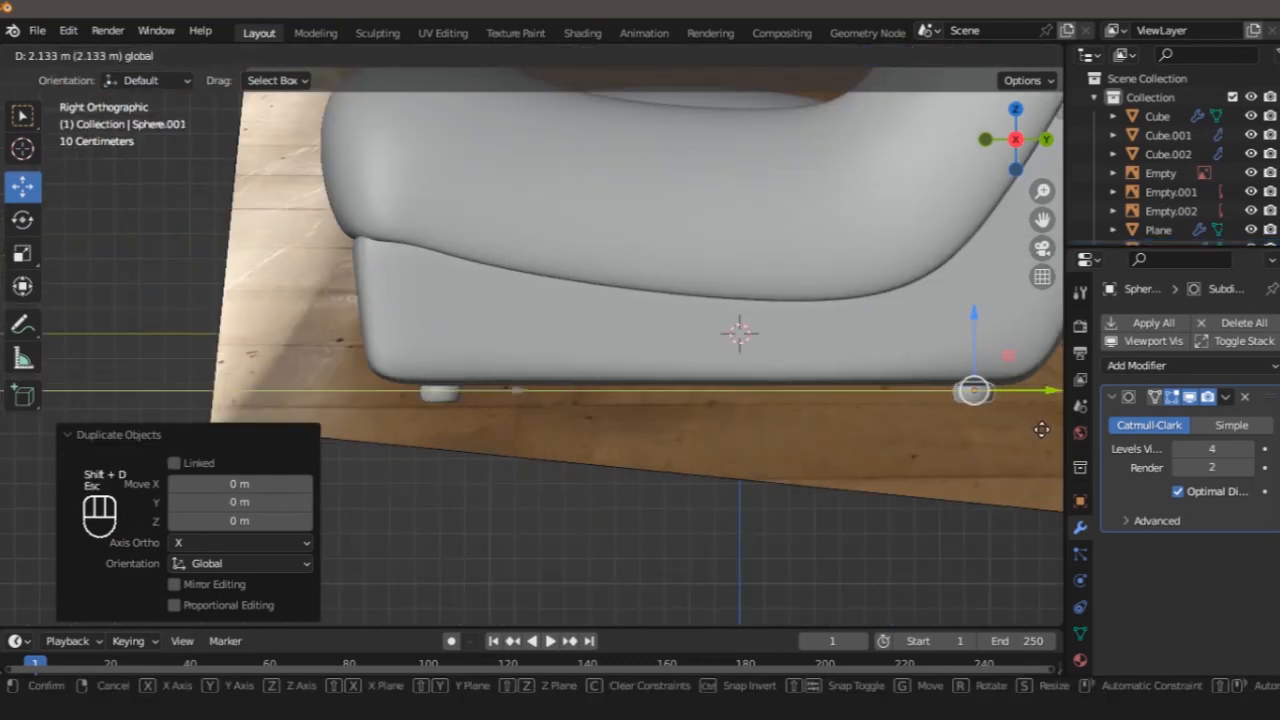
{"action": "key", "text": "alt+z"}
{"action": "scroll", "coordinate": [880, 450], "scroll_direction": "down", "scroll_amount": 2}
{"action": "middle_click_drag", "start_coordinate": [817, 429], "coordinate": [669, 440], "text": "shift"}
{"action": "key", "text": "alt+z"}
{"action": "scroll", "coordinate": [769, 417], "scroll_direction": "up", "scroll_amount": 2}
{"action": "key", "text": "KP_1"}
{"action": "key", "text": "KP_2"}
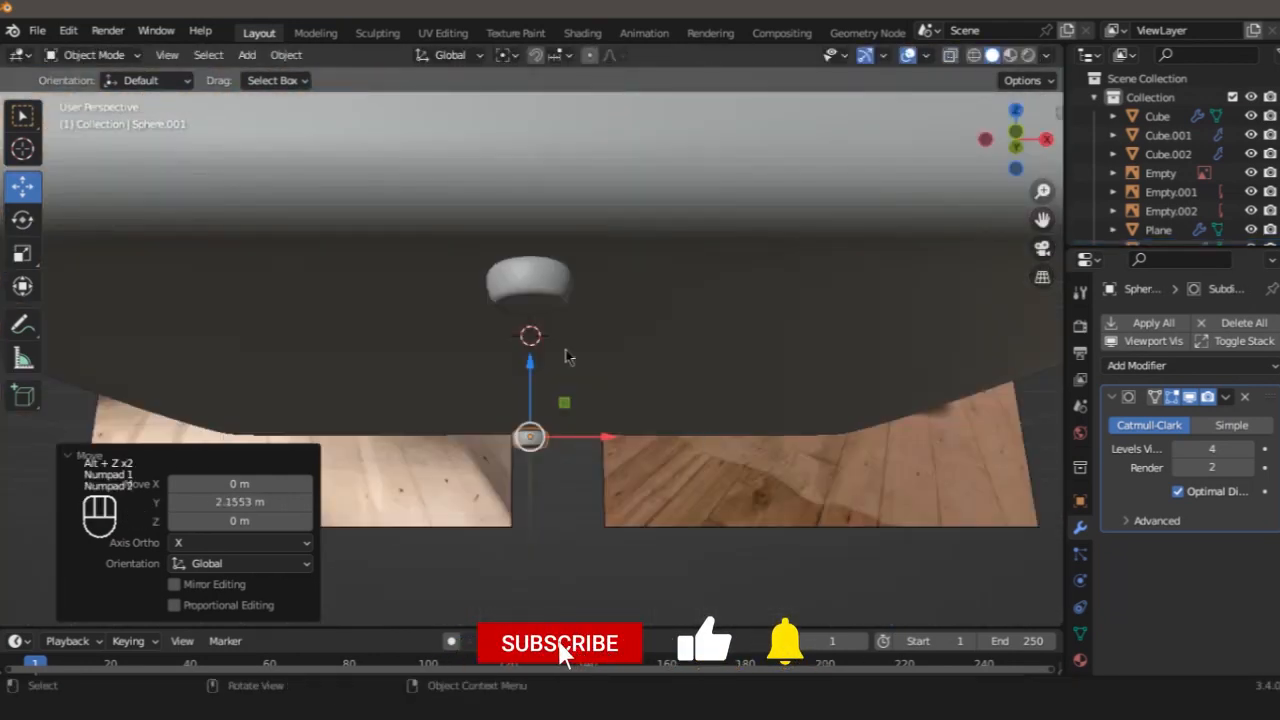